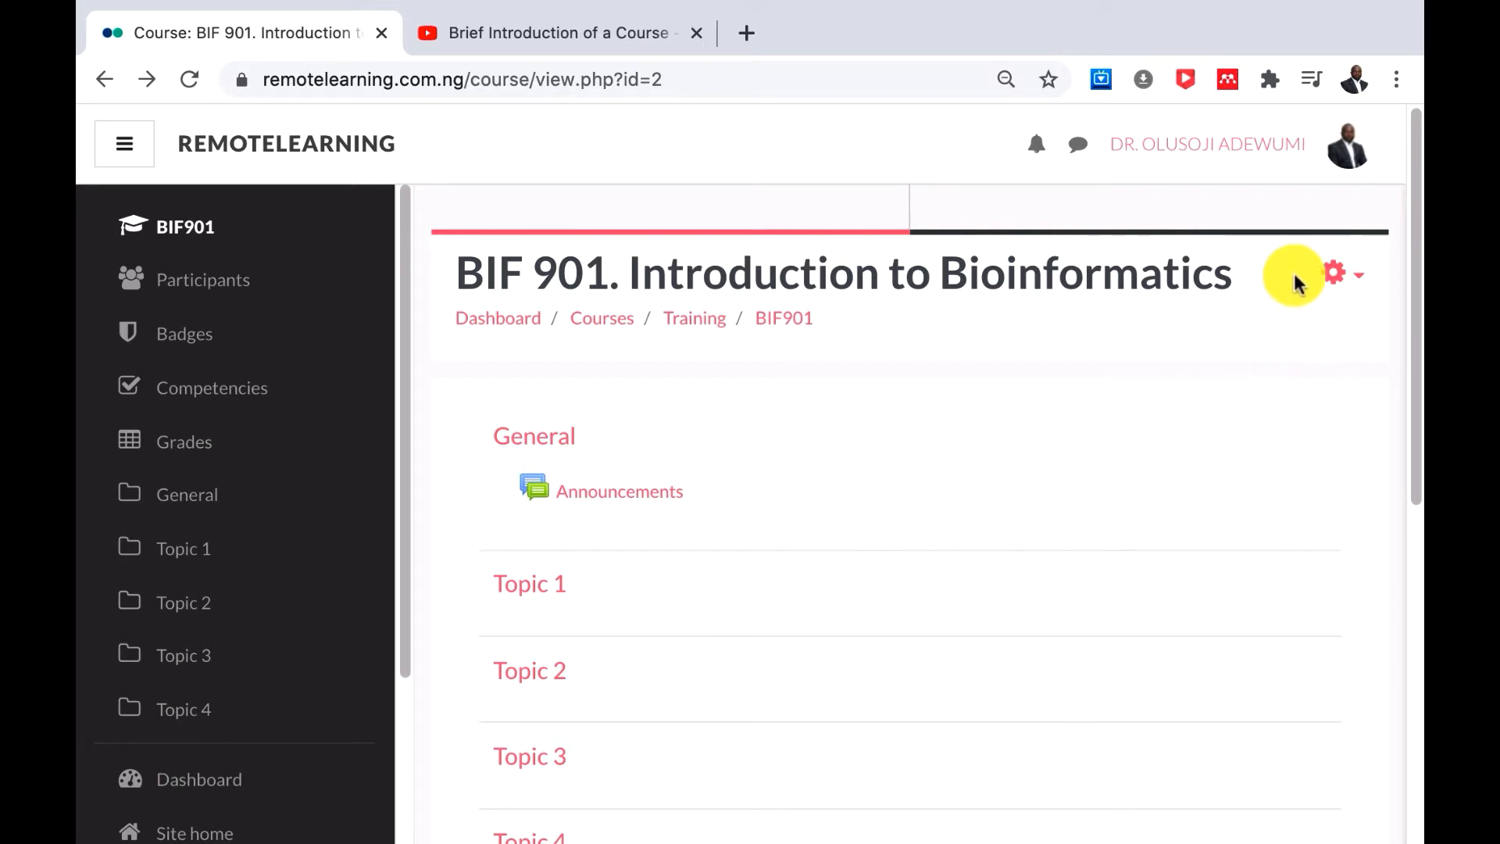
Step: Open the settings of the BIF 901 course for editing and review its full name and short name
{"action": "left_click", "coordinate": [1357, 288]}
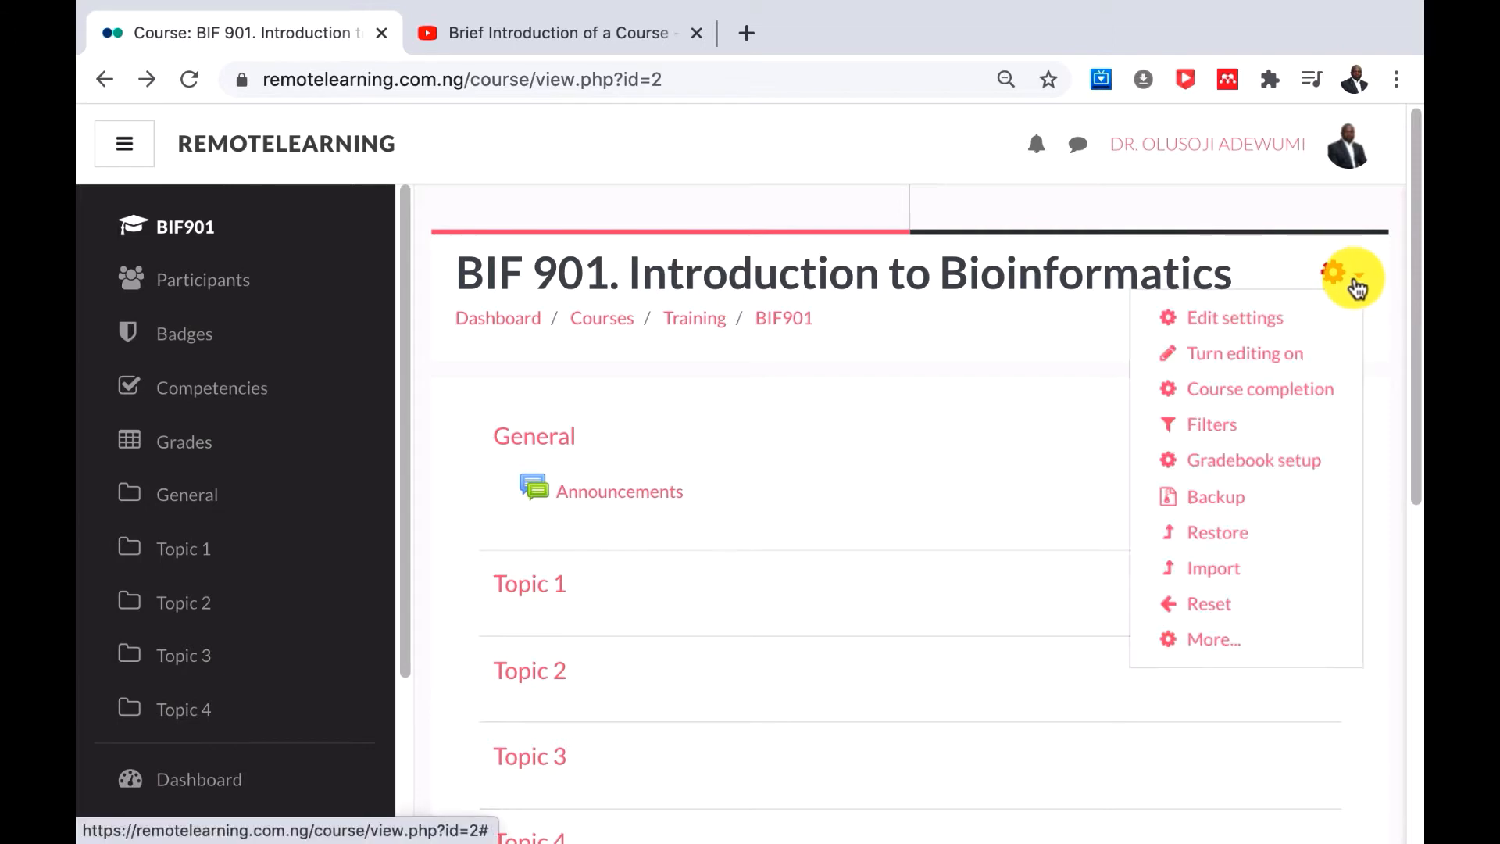
{"action": "left_click", "coordinate": [1248, 319]}
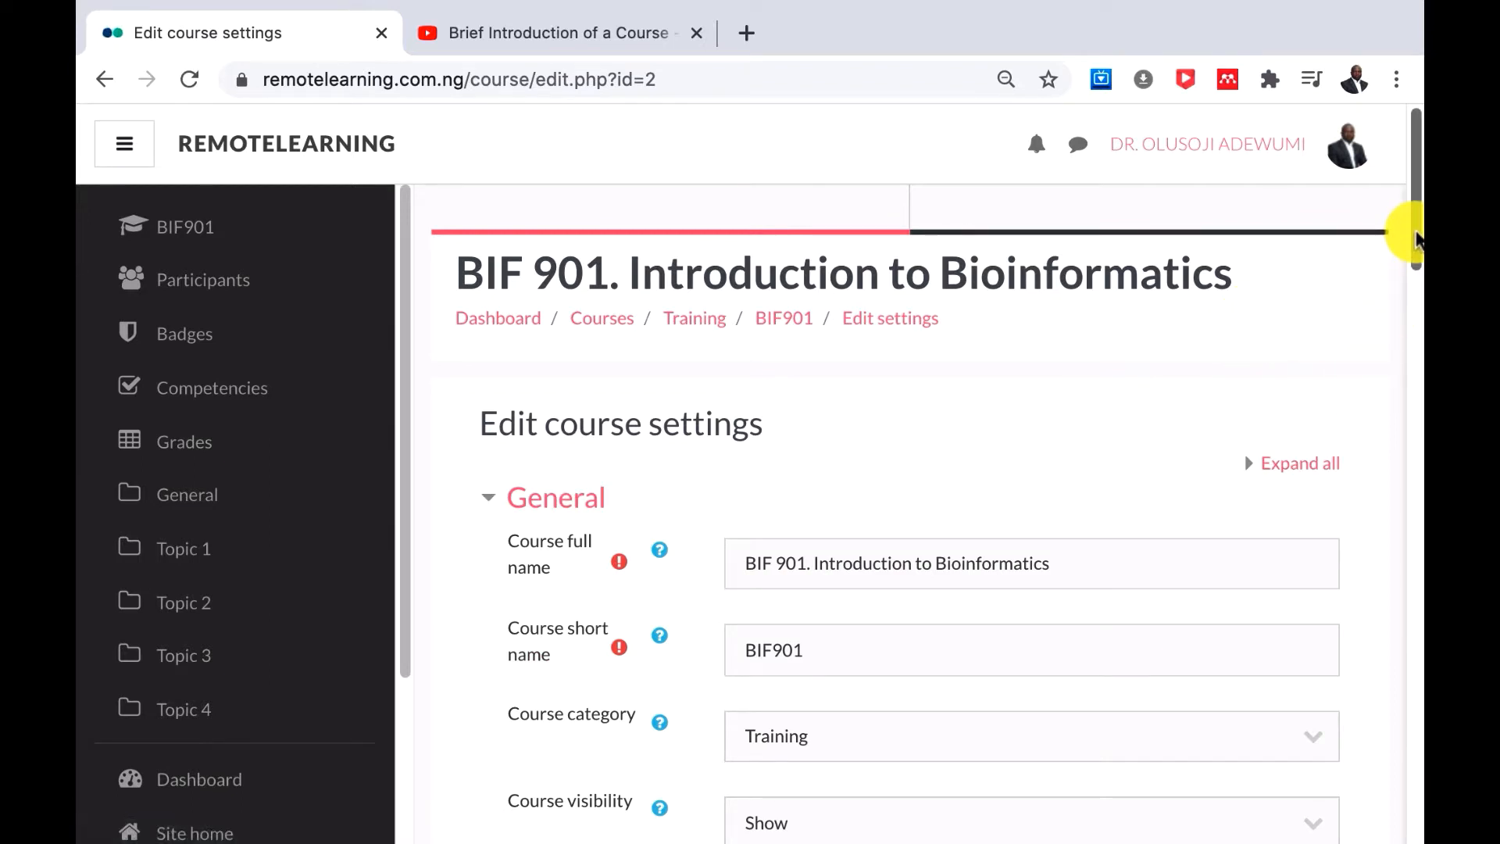
{"action": "left_click_drag", "start_coordinate": [1416, 238], "coordinate": [1417, 295]}
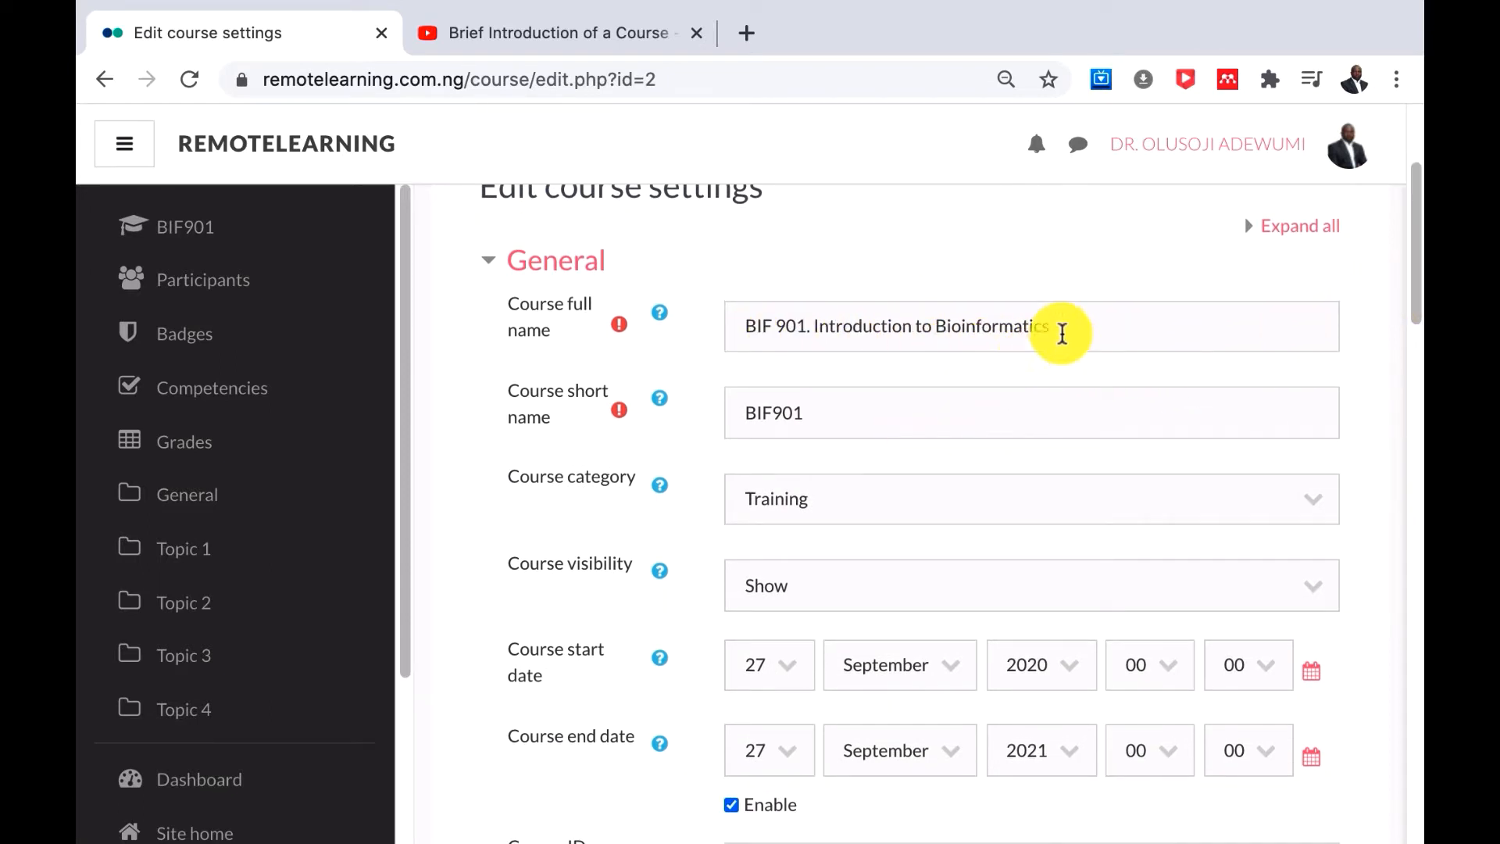
{"action": "left_click_drag", "start_coordinate": [1081, 325], "coordinate": [738, 321]}
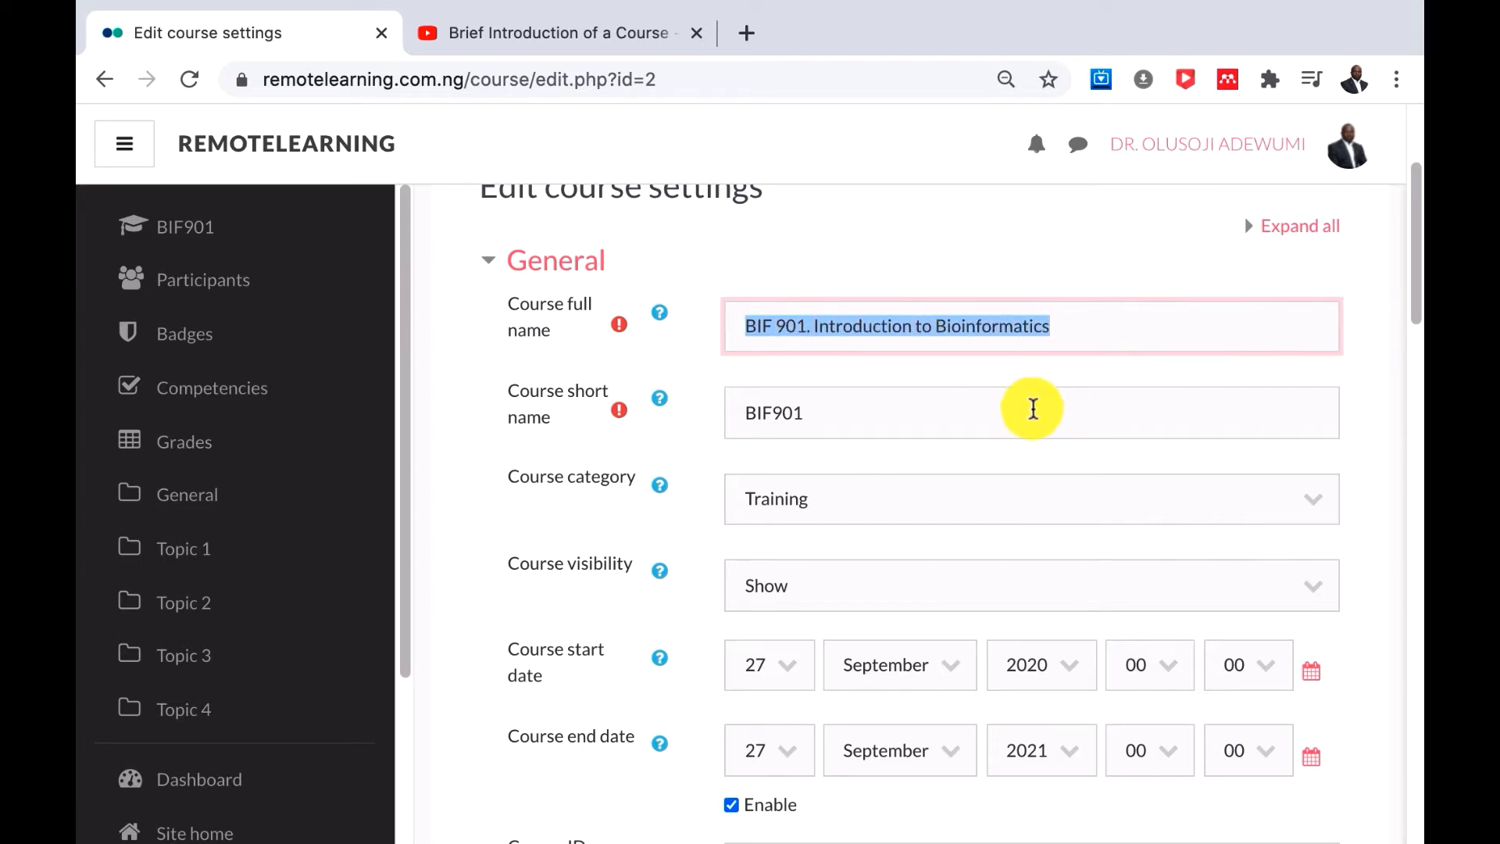
{"action": "left_click", "coordinate": [1028, 407]}
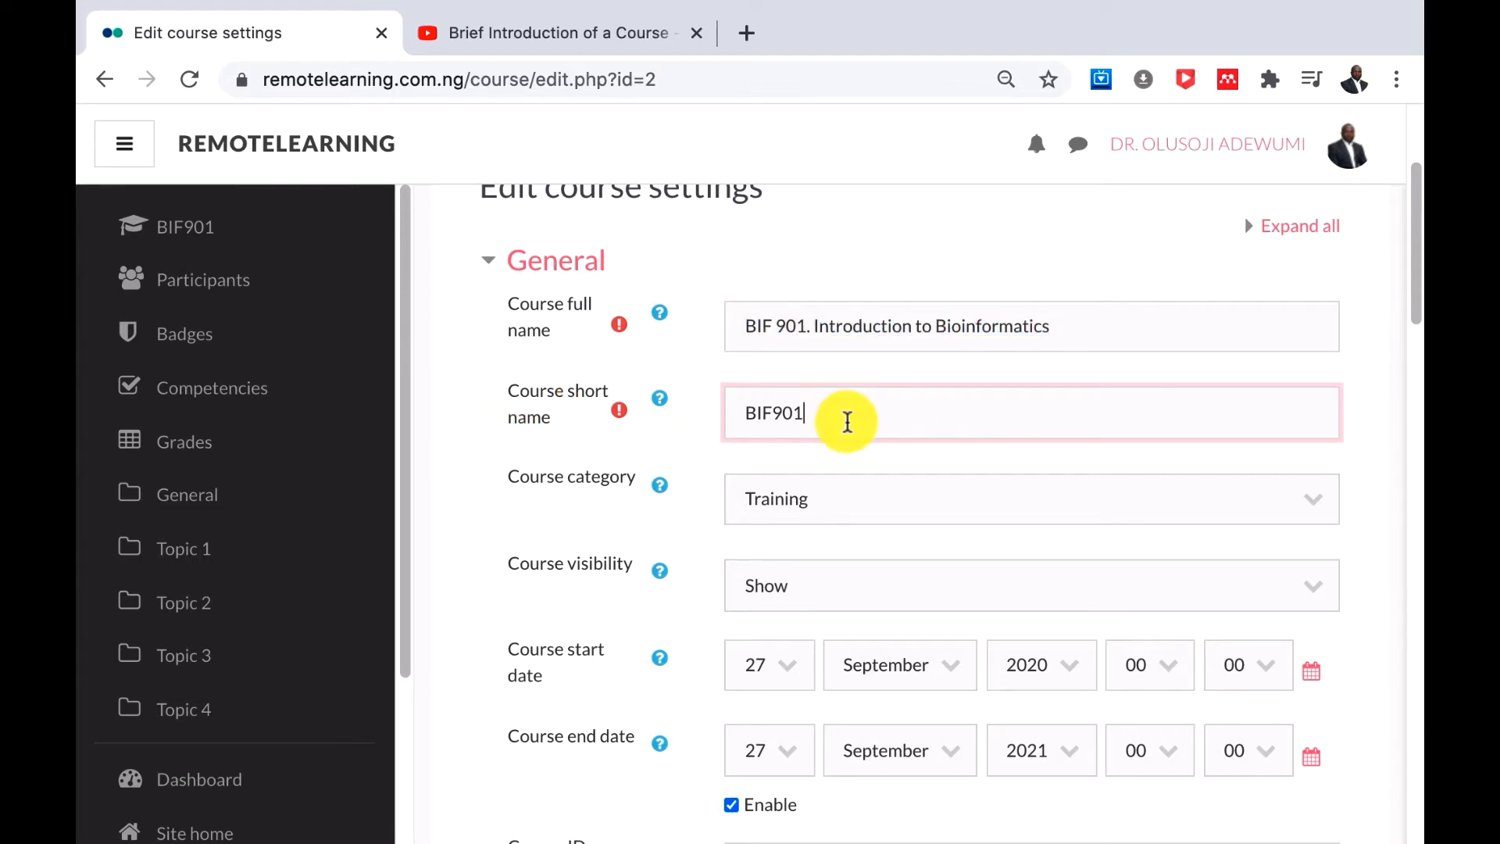
{"action": "left_click_drag", "start_coordinate": [833, 412], "coordinate": [714, 418]}
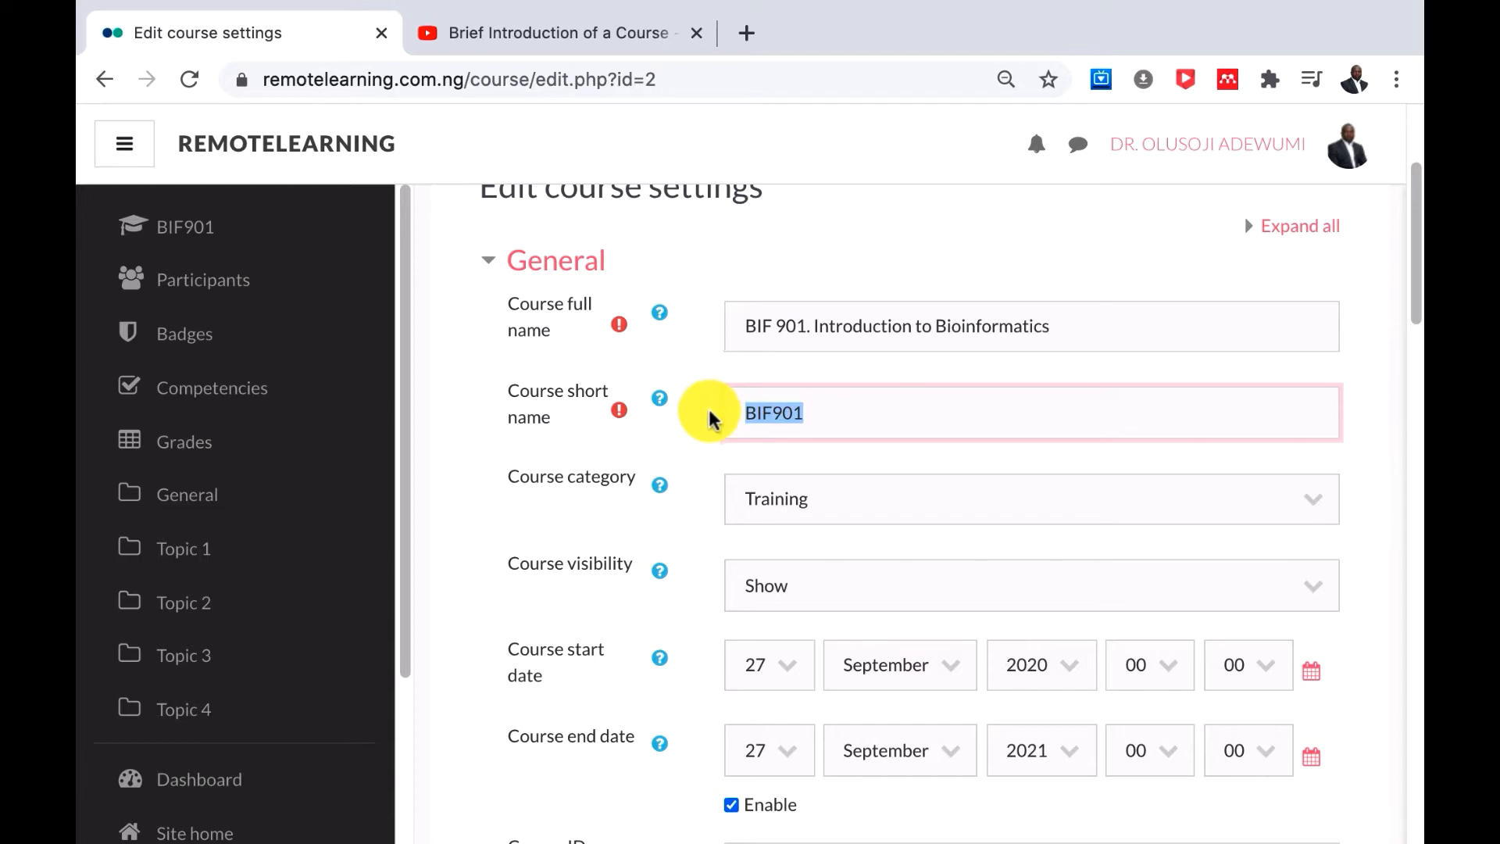
Step: Examine the available choices for the course category and the course visibility without changing either
{"action": "left_click", "coordinate": [895, 517]}
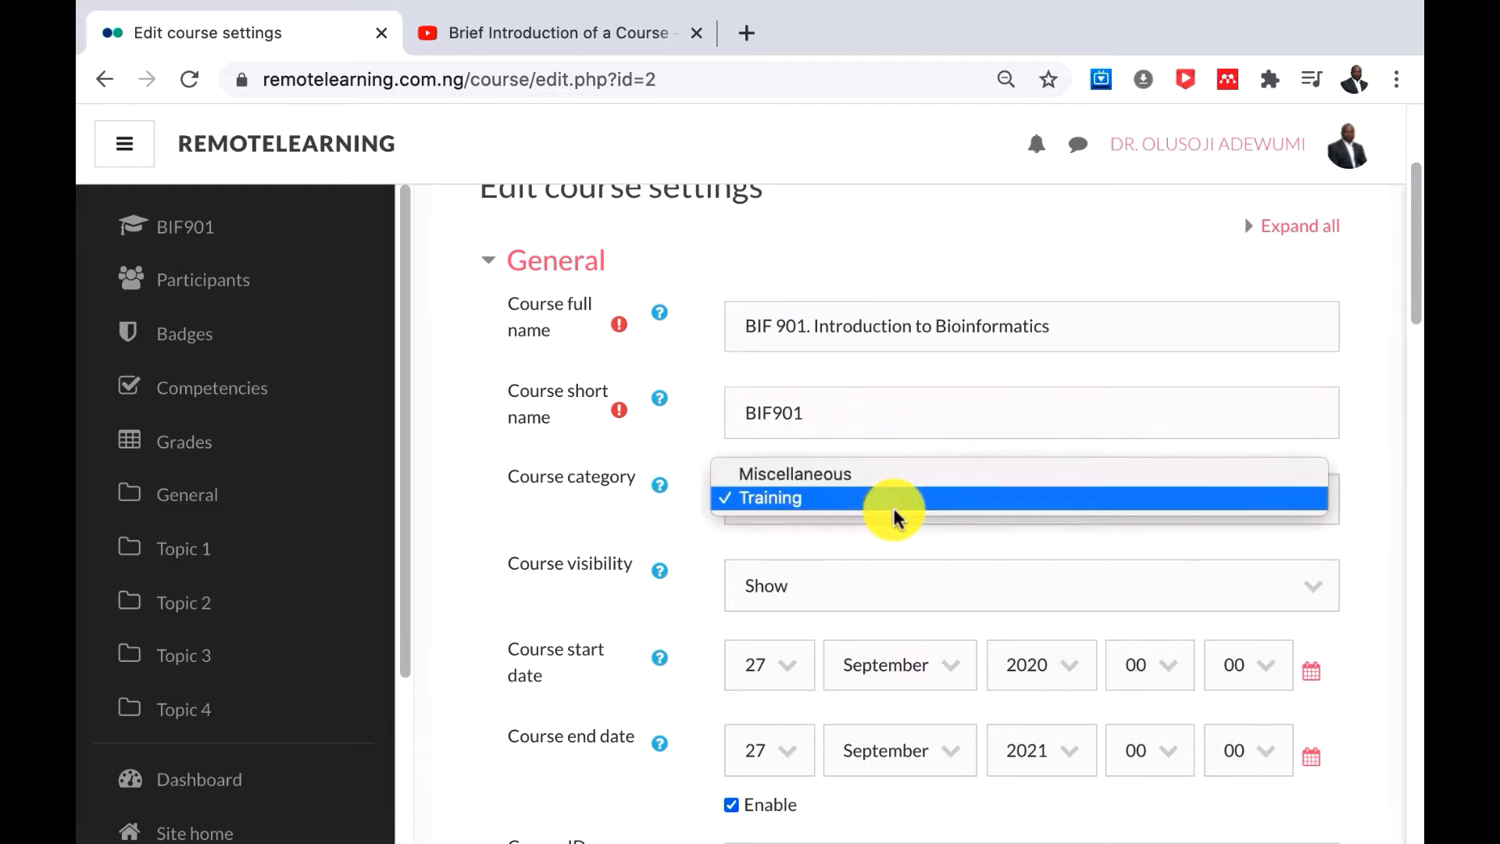
{"action": "left_click", "coordinate": [636, 442]}
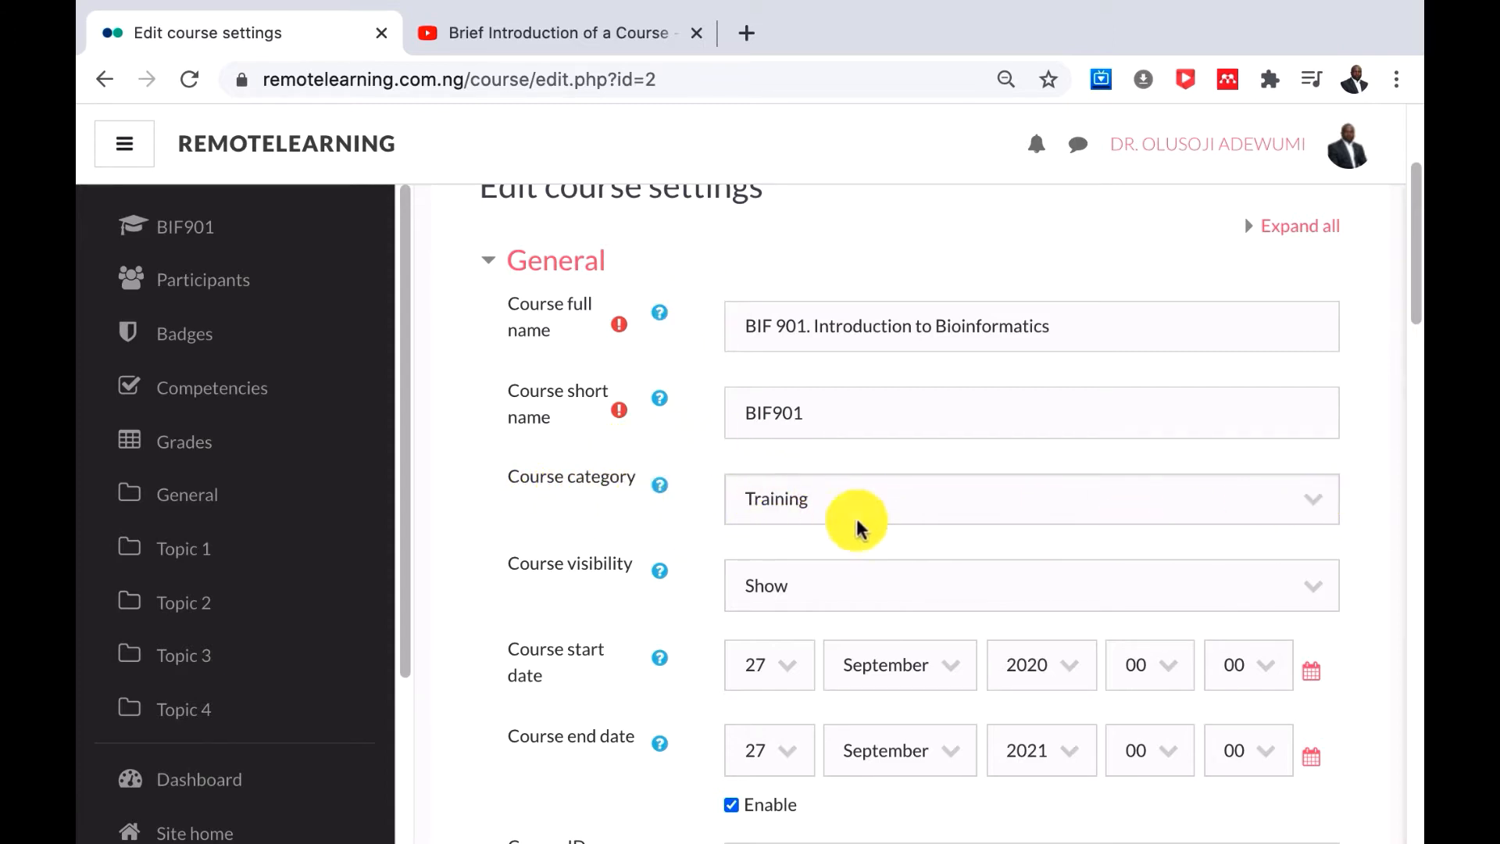
{"action": "left_click", "coordinate": [1315, 503]}
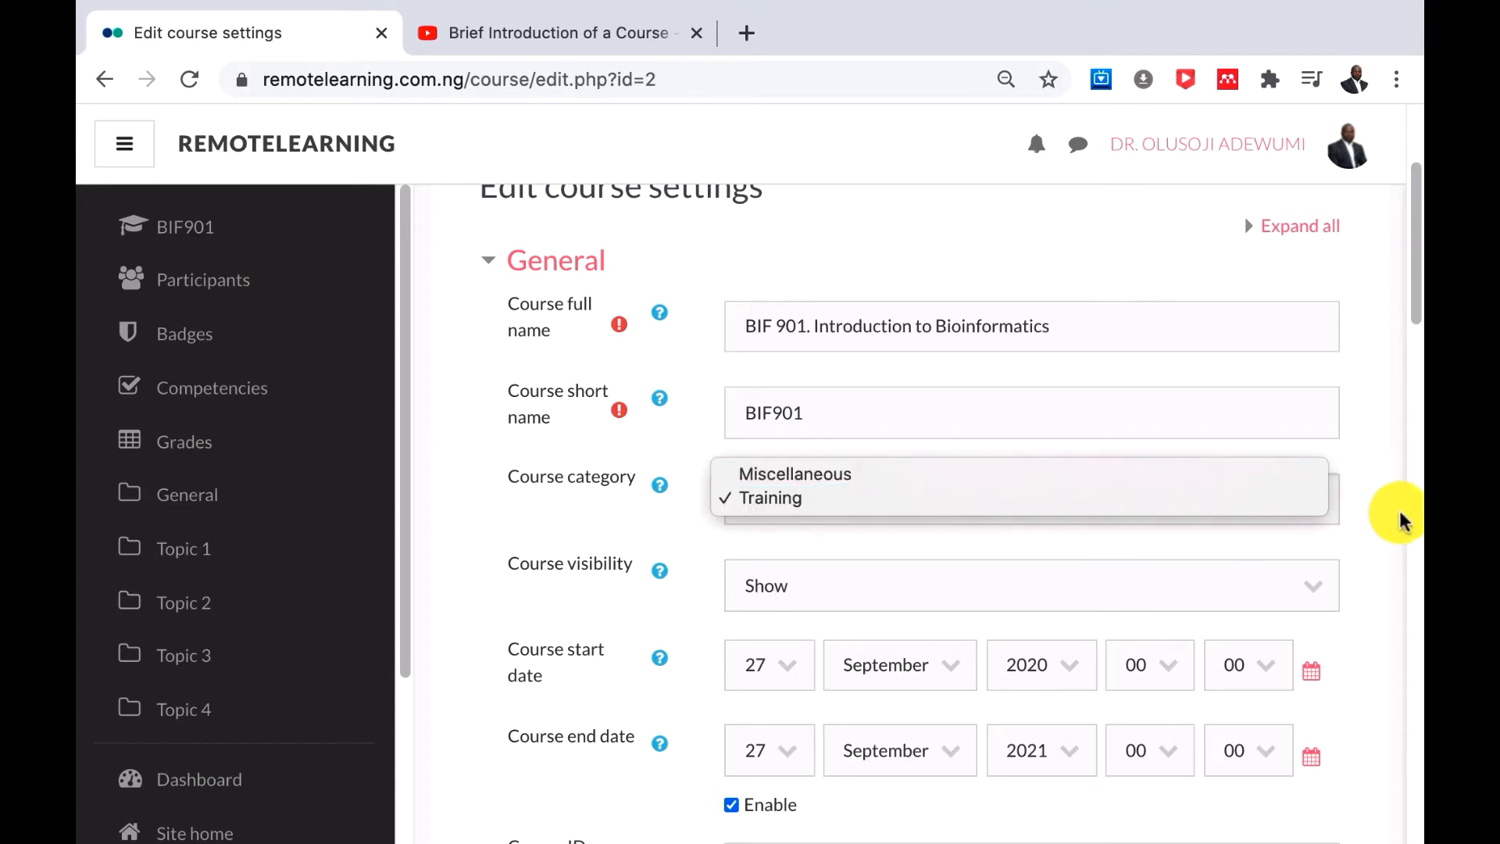
{"action": "left_click", "coordinate": [1359, 516]}
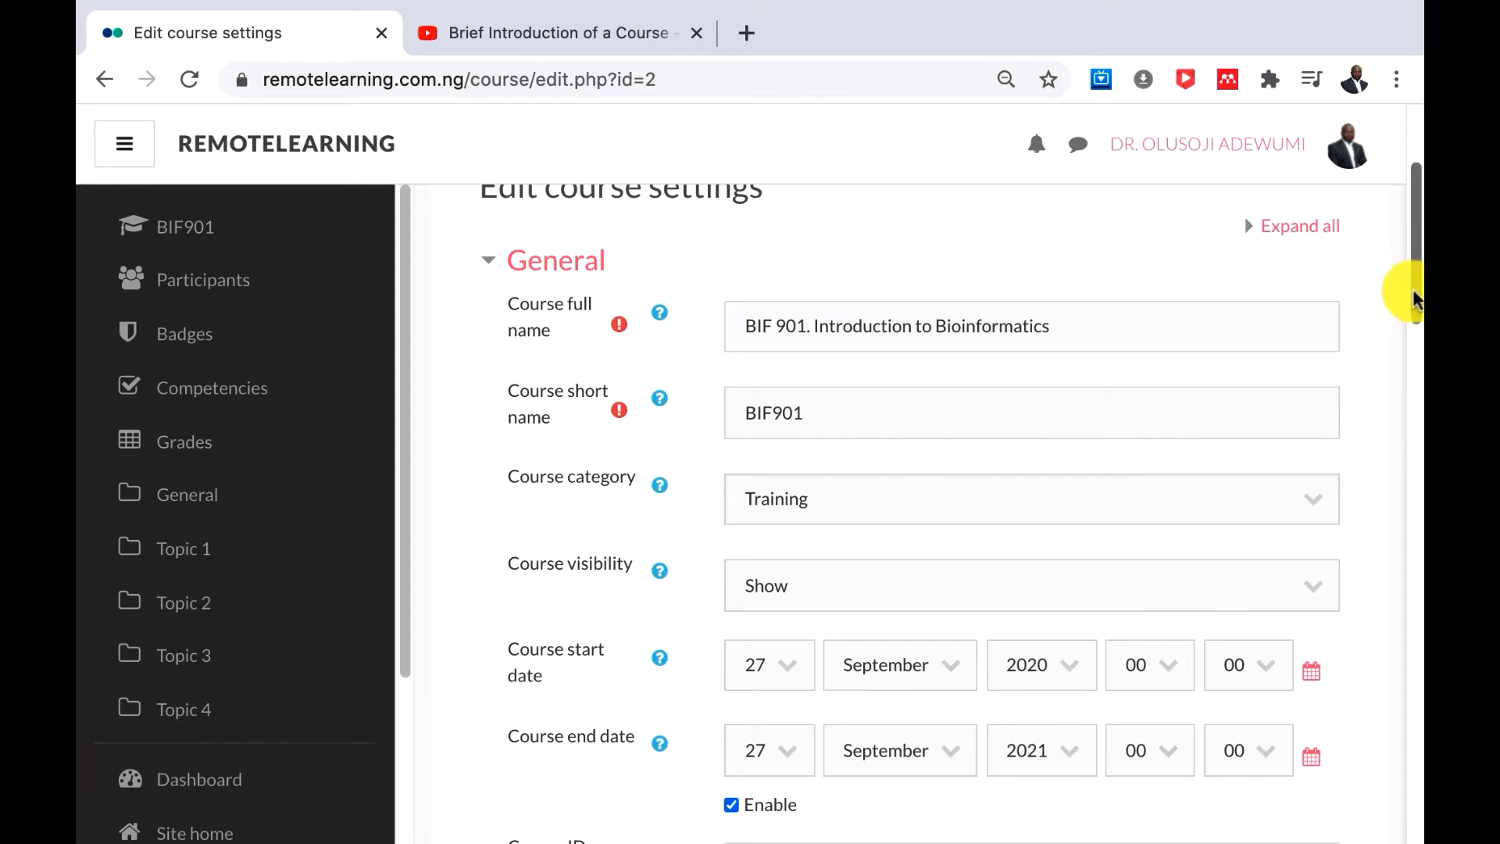
{"action": "left_click_drag", "start_coordinate": [1415, 301], "coordinate": [1420, 335]}
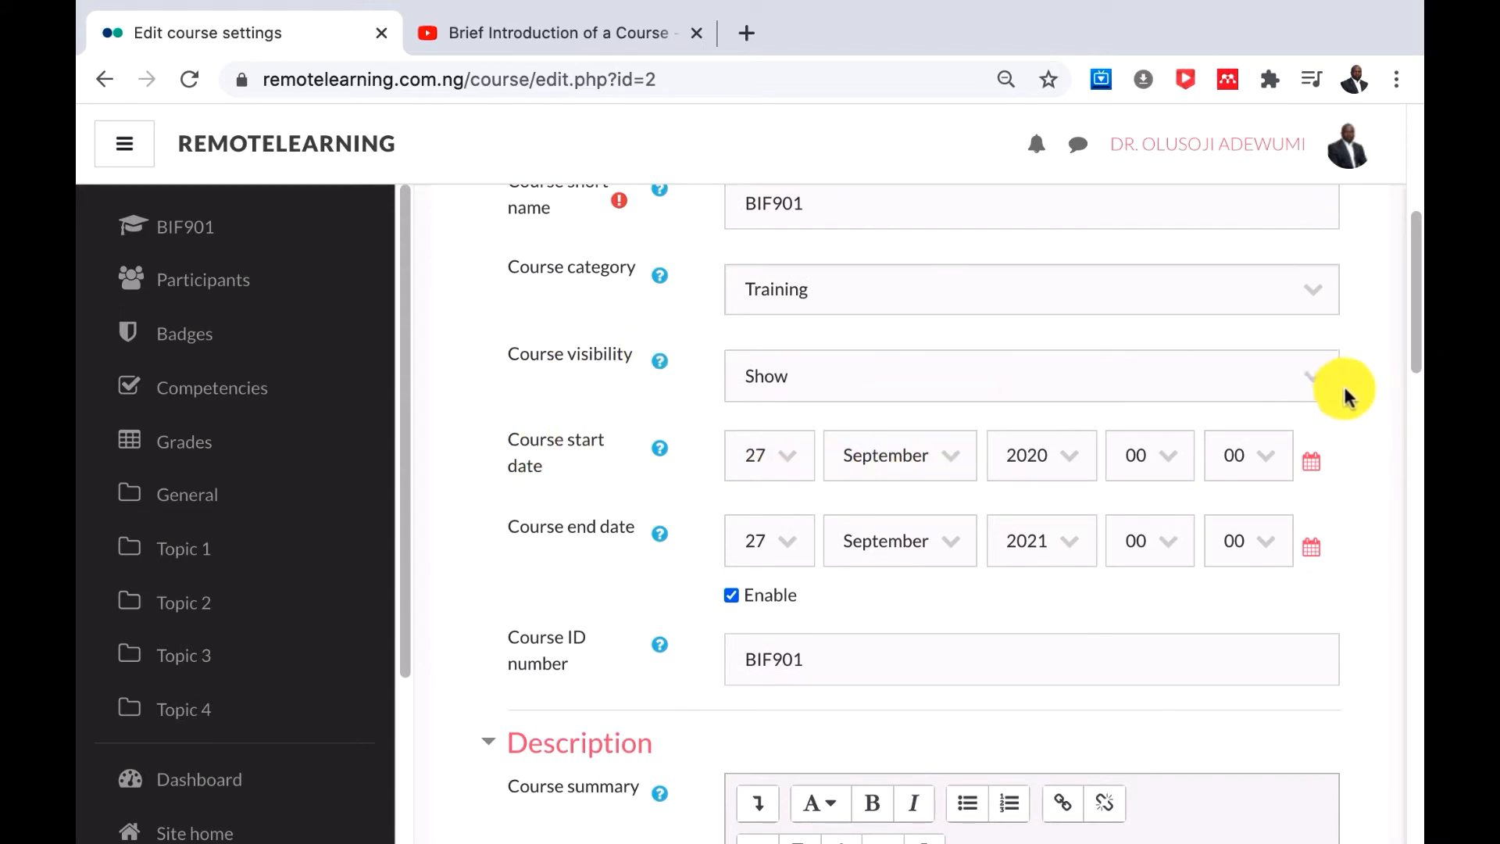
{"action": "left_click", "coordinate": [1312, 380]}
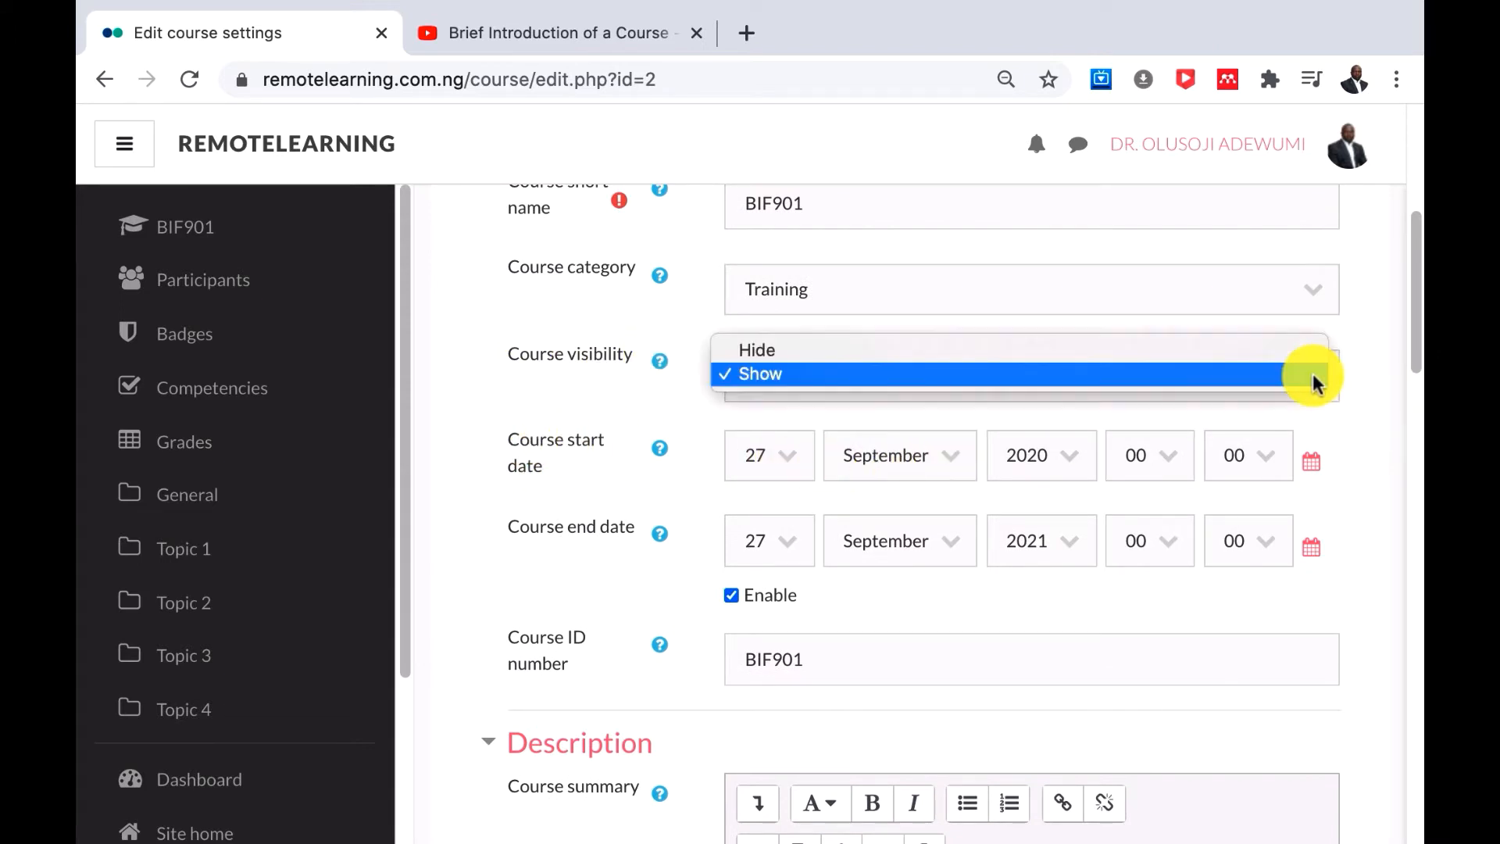
{"action": "left_click", "coordinate": [1364, 393]}
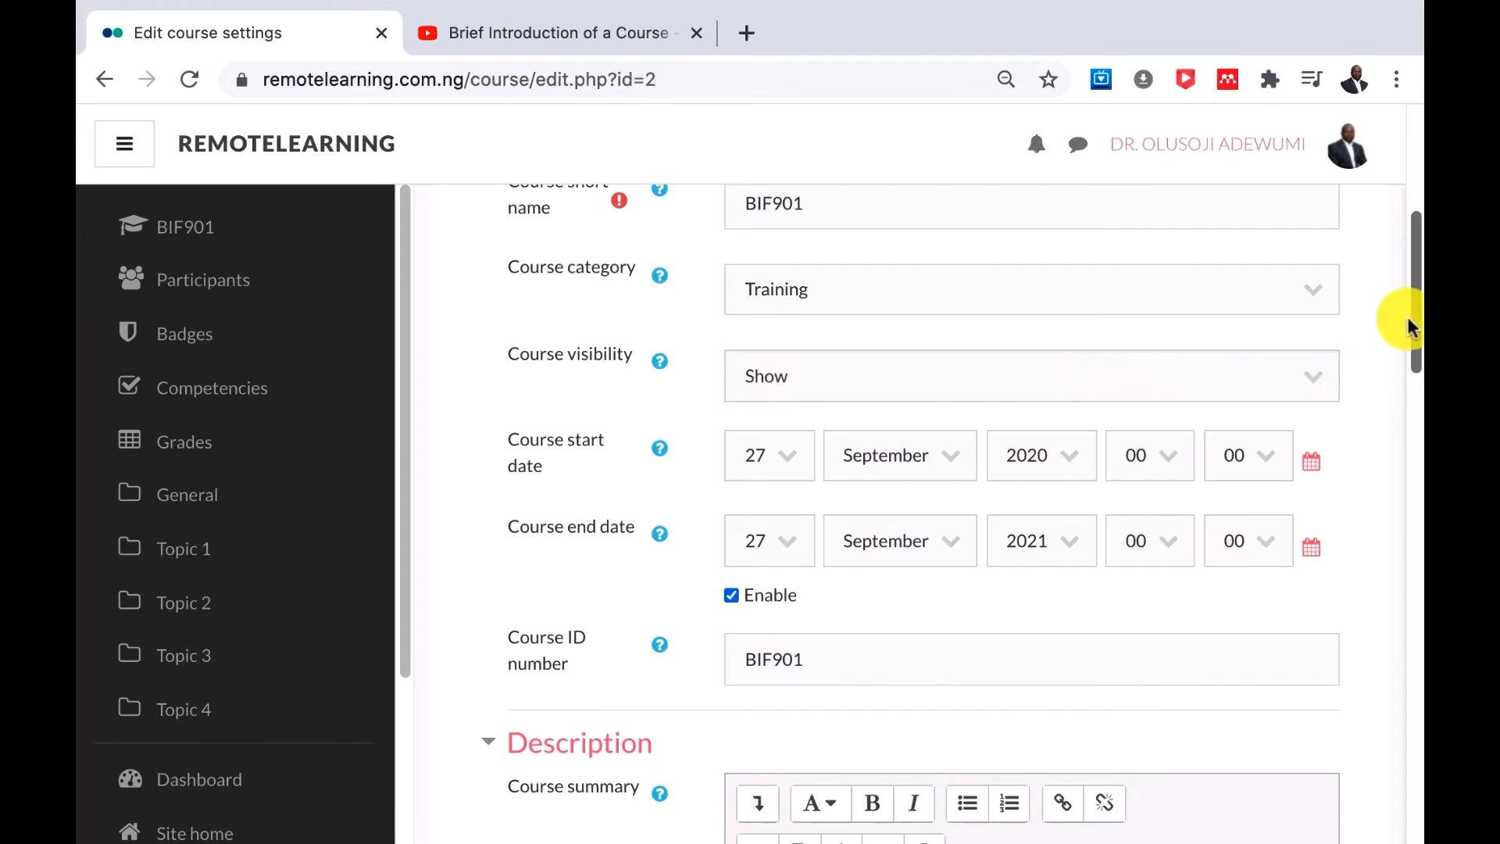
{"action": "left_click", "coordinate": [1311, 375]}
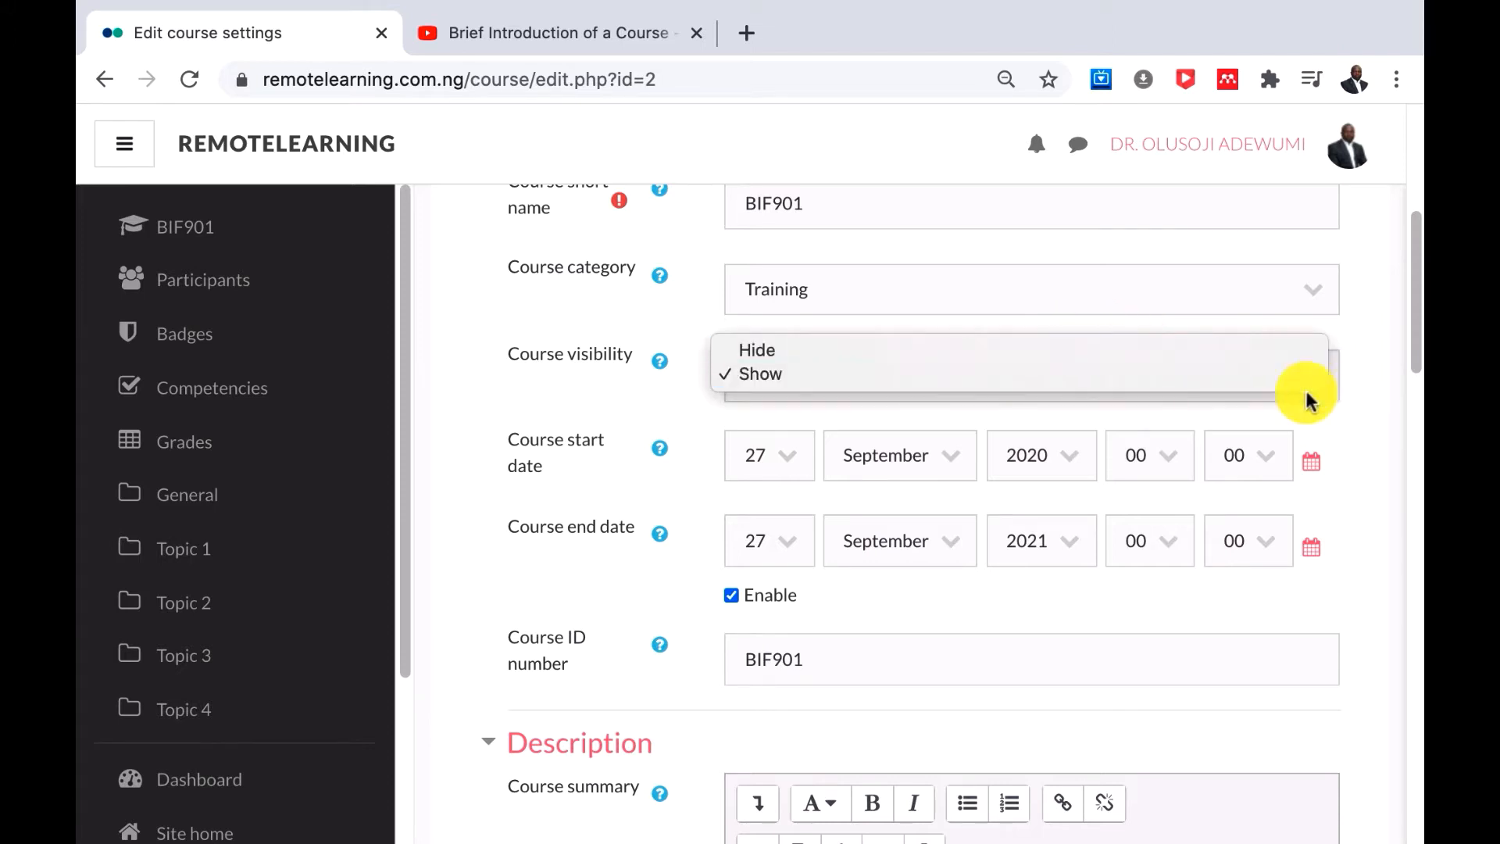
{"action": "left_click", "coordinate": [1362, 385]}
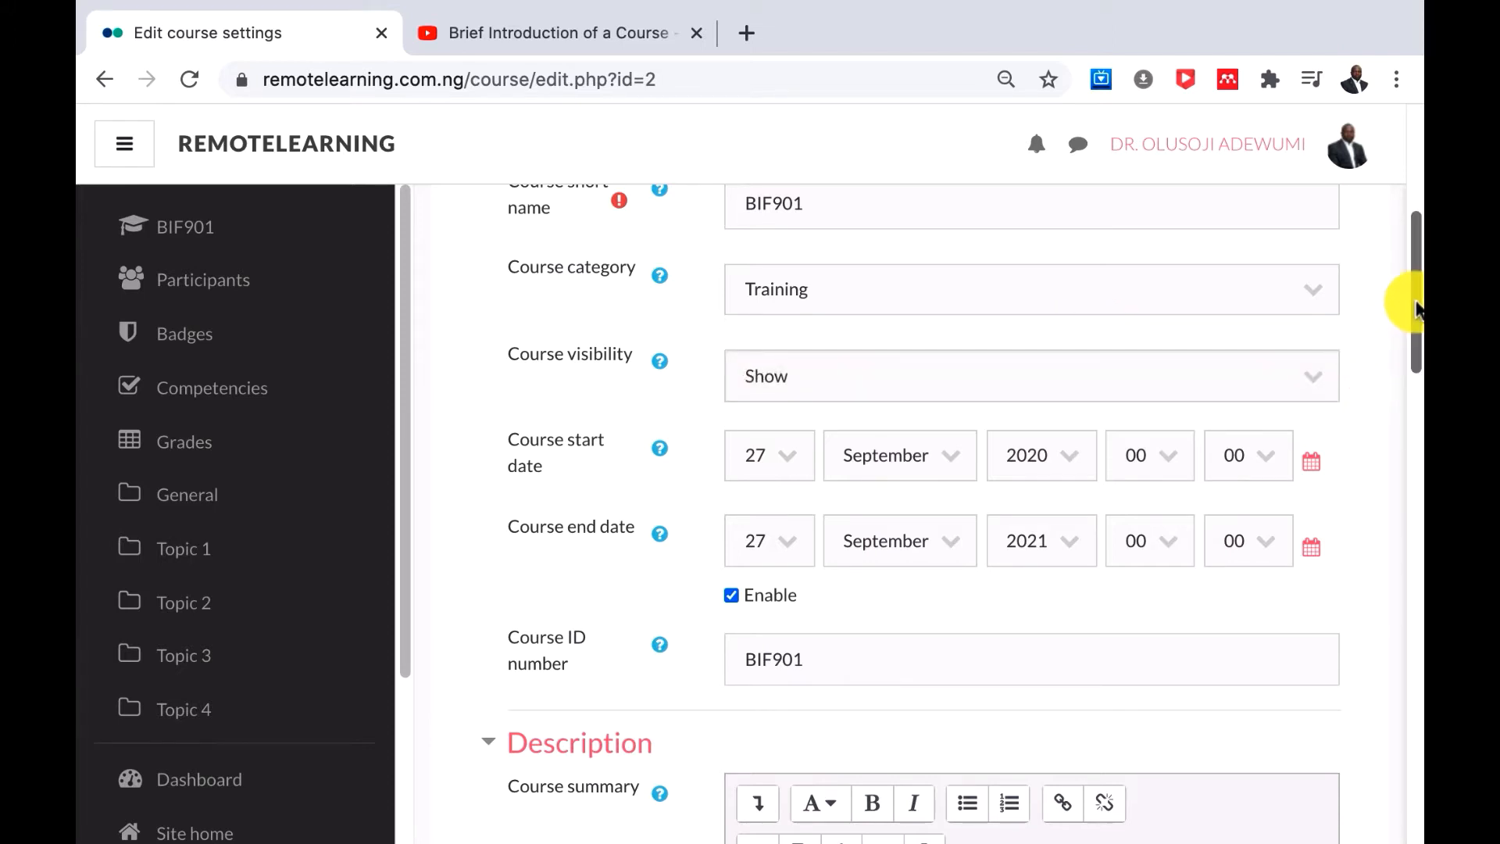
Step: Disable the course end date in the general settings
{"action": "left_click_drag", "start_coordinate": [1409, 302], "coordinate": [1409, 335]}
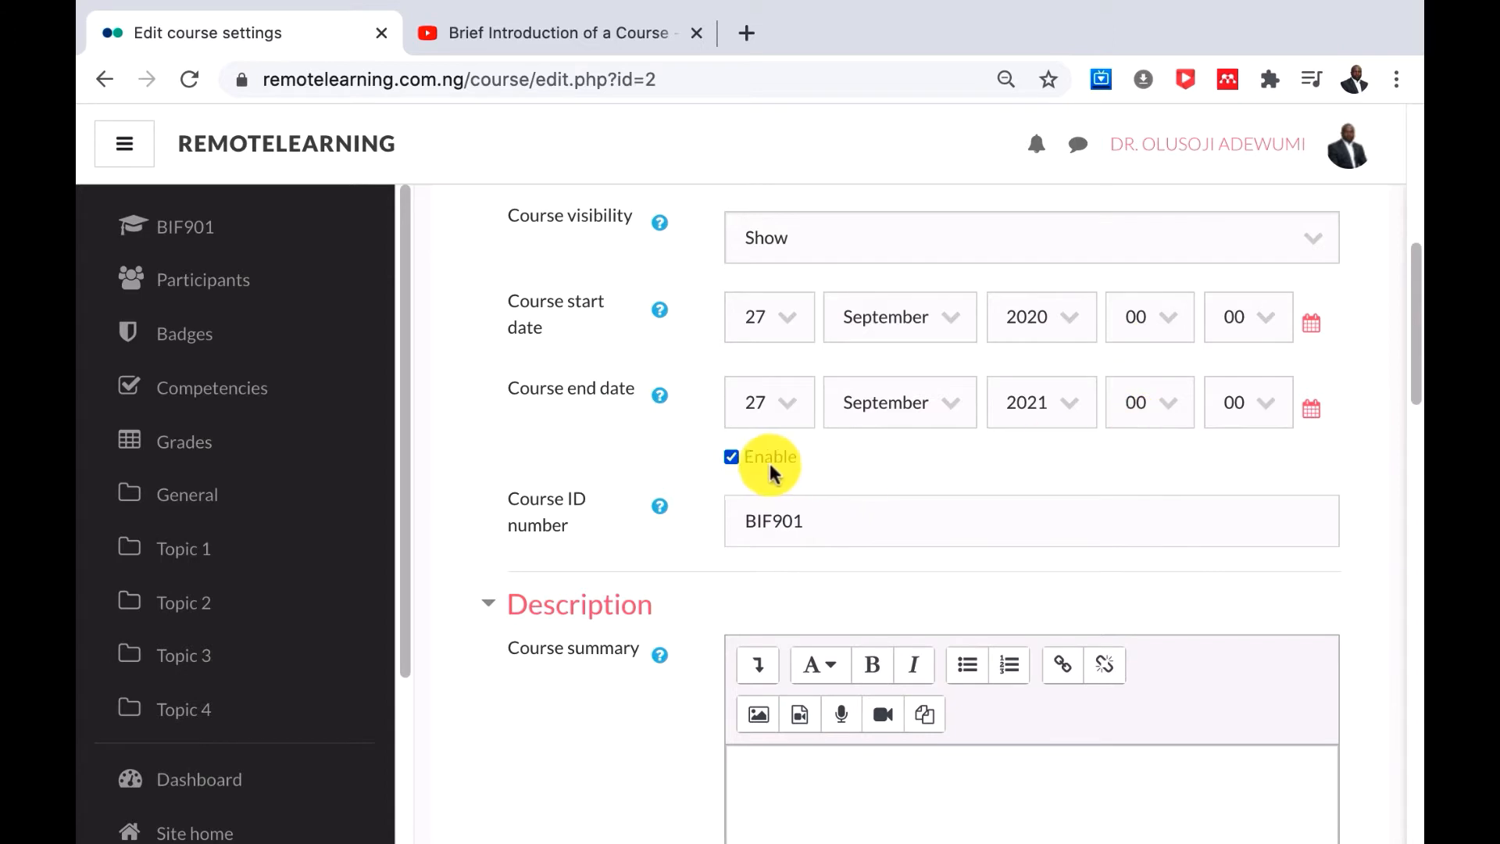
{"action": "left_click", "coordinate": [730, 457]}
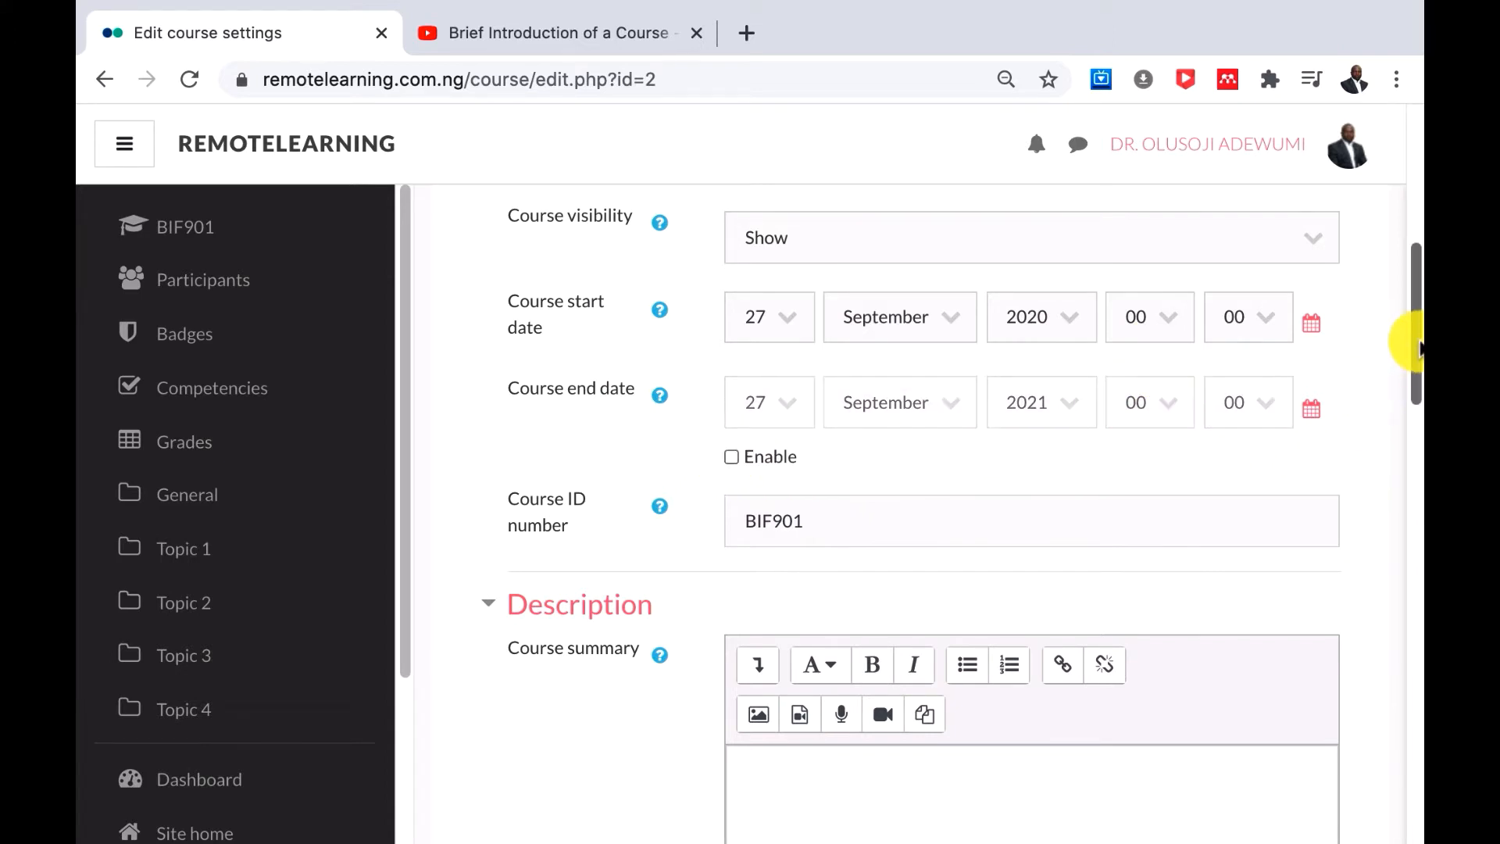
Step: Review the course ID number, the course summary editor and the course image upload area
{"action": "left_click_drag", "start_coordinate": [1413, 355], "coordinate": [1409, 386]}
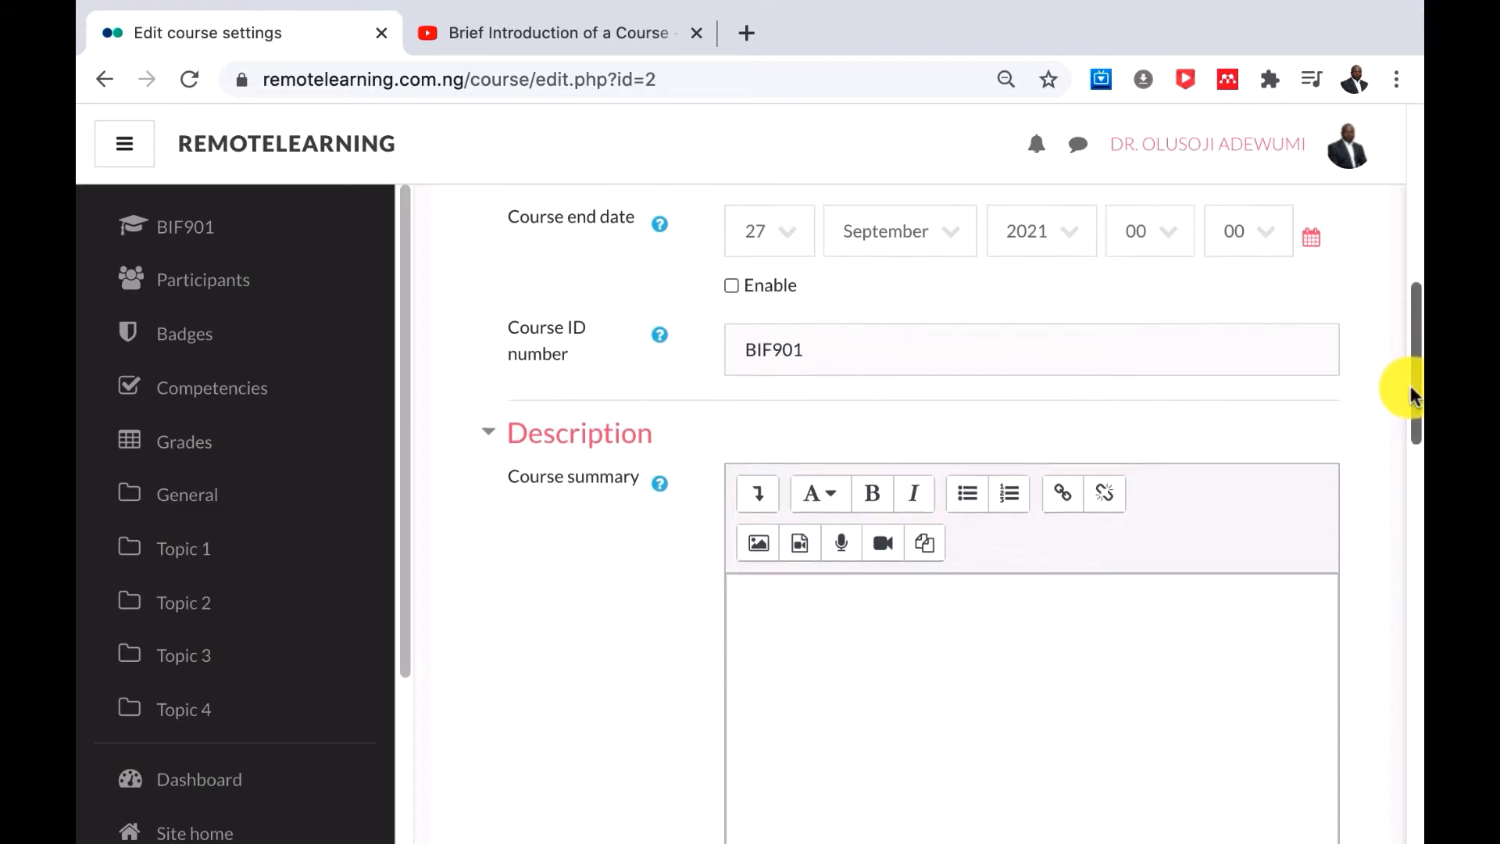
{"action": "left_click_drag", "start_coordinate": [820, 347], "coordinate": [719, 341]}
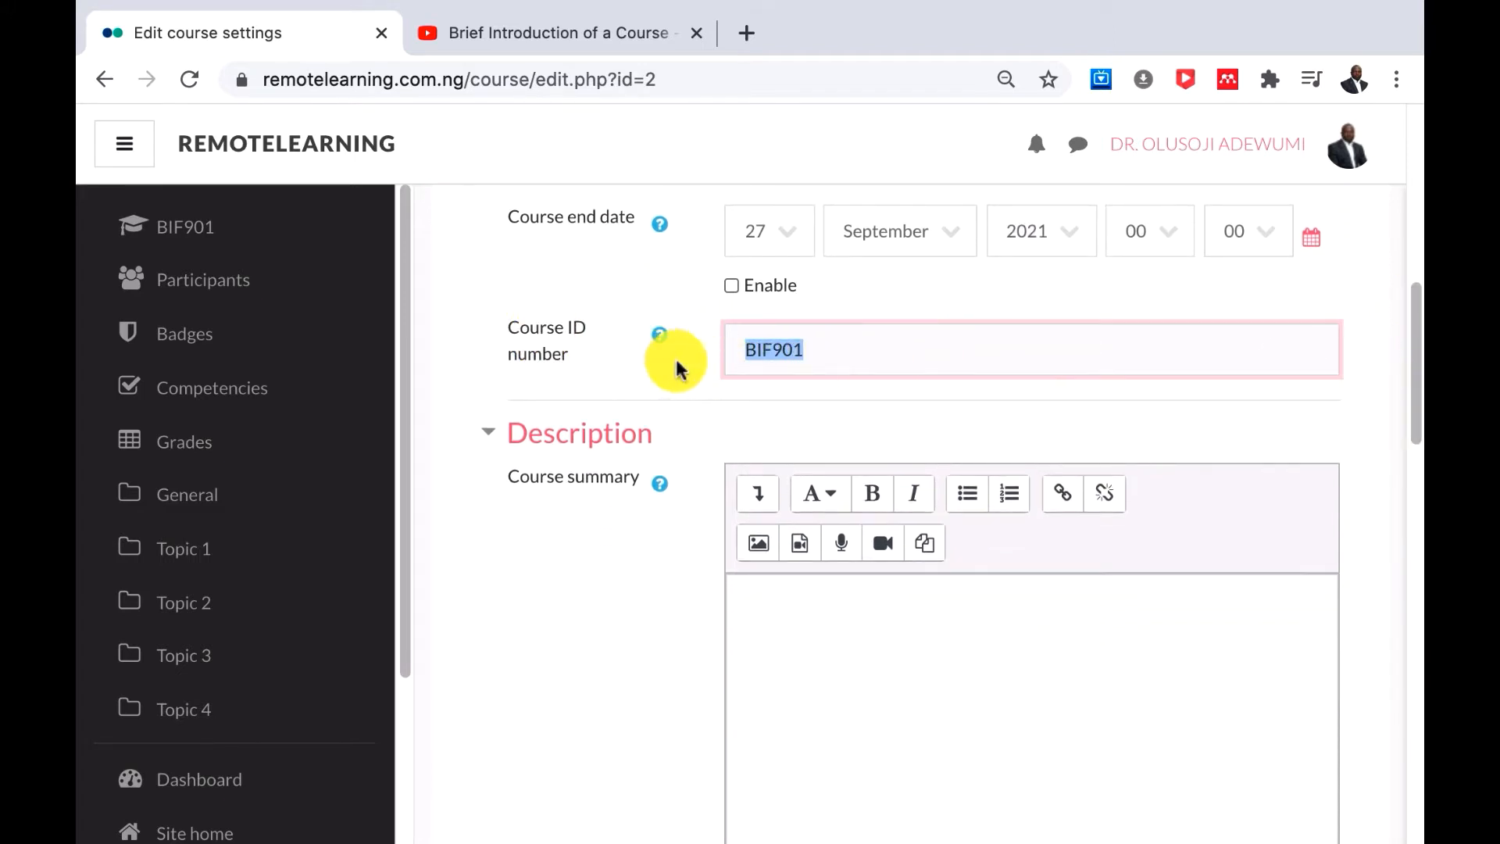
{"action": "left_click_drag", "start_coordinate": [1412, 363], "coordinate": [1404, 252]}
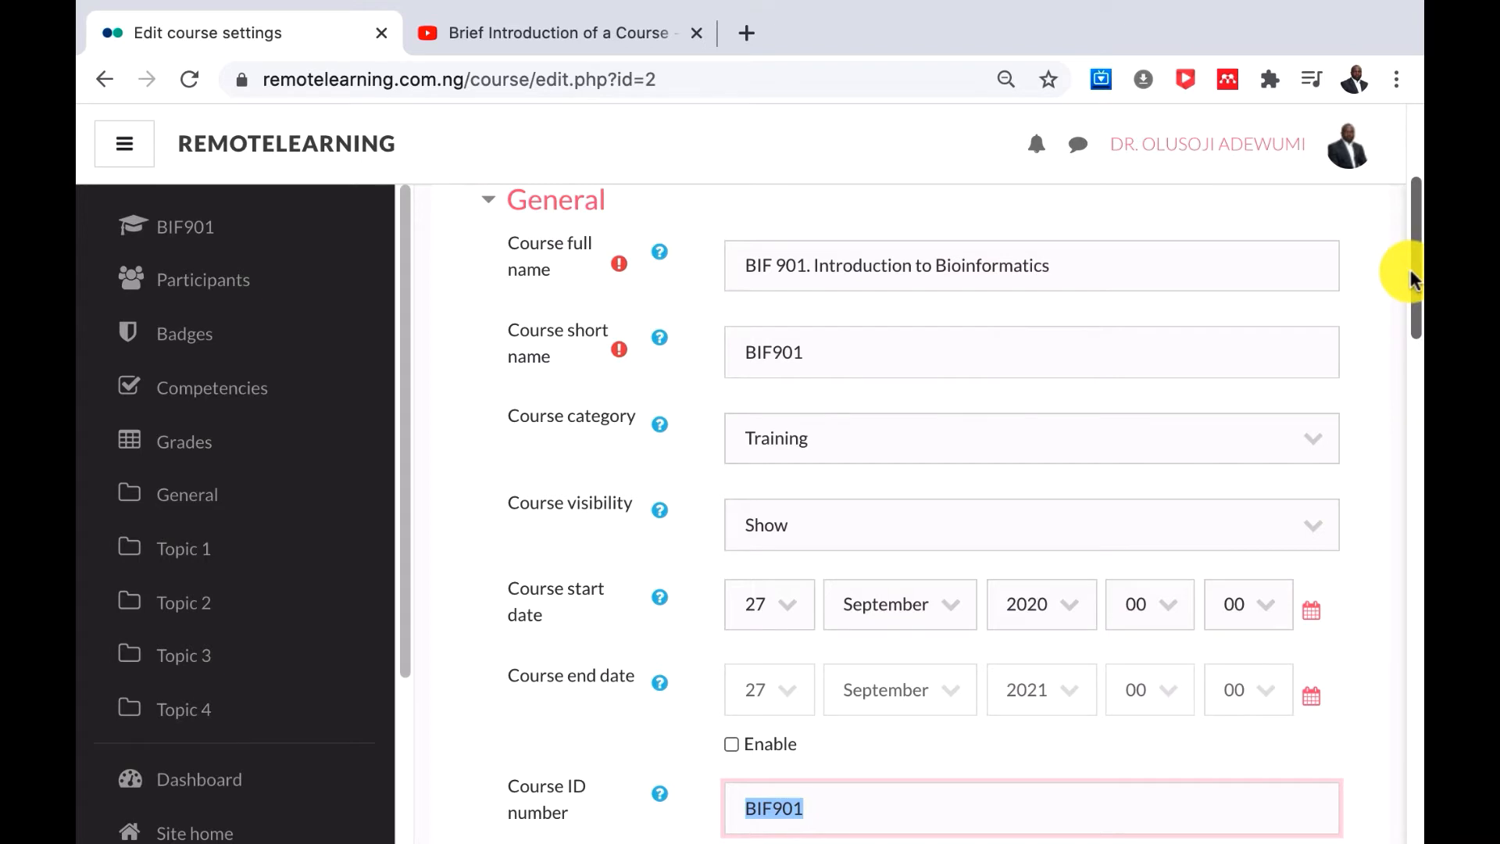
{"action": "left_click_drag", "start_coordinate": [1412, 280], "coordinate": [1406, 425]}
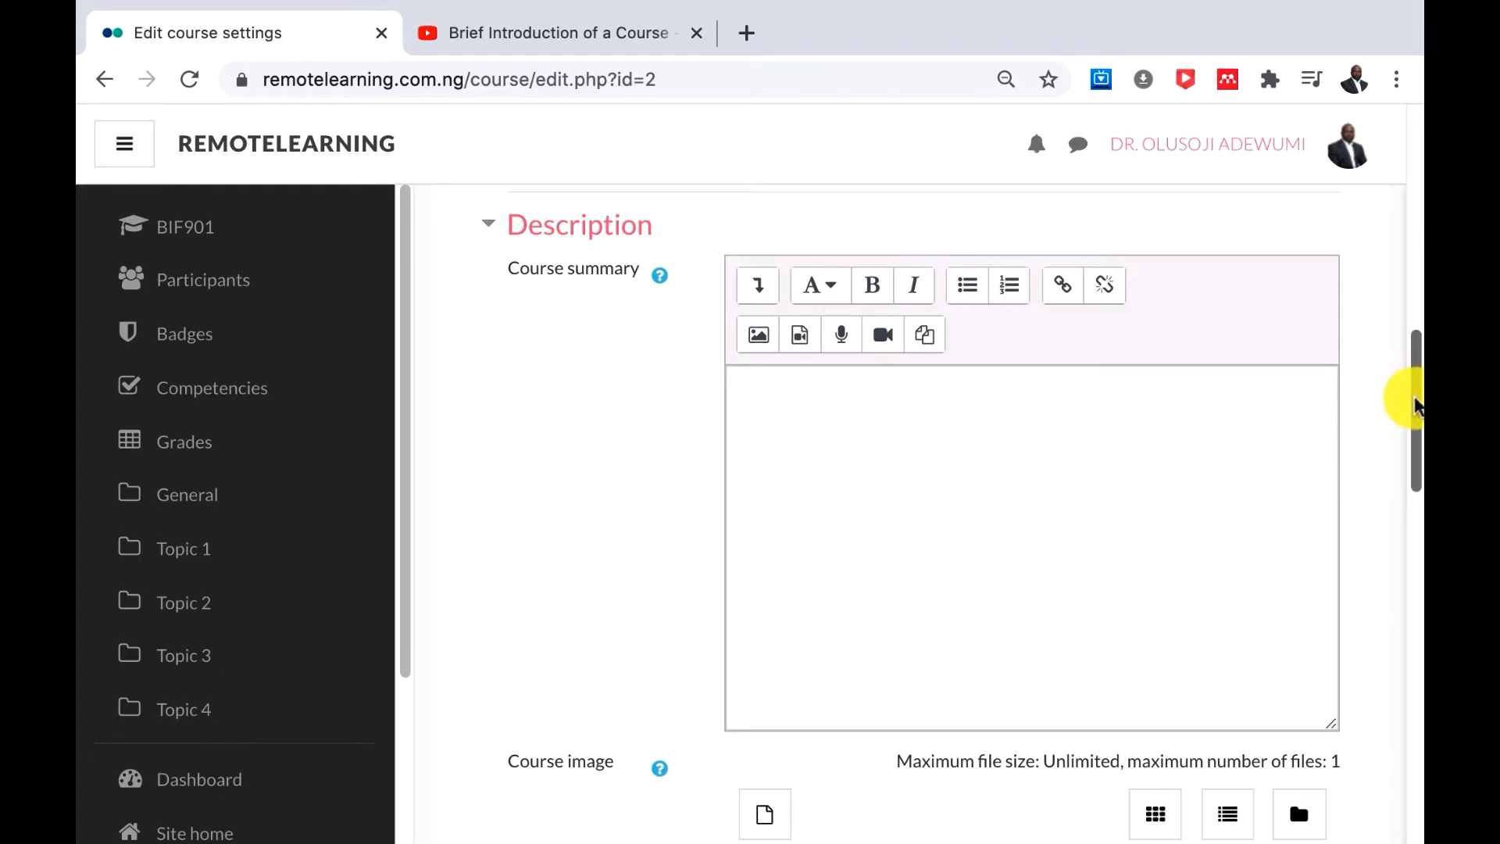
{"action": "left_click_drag", "start_coordinate": [1414, 407], "coordinate": [1406, 386]}
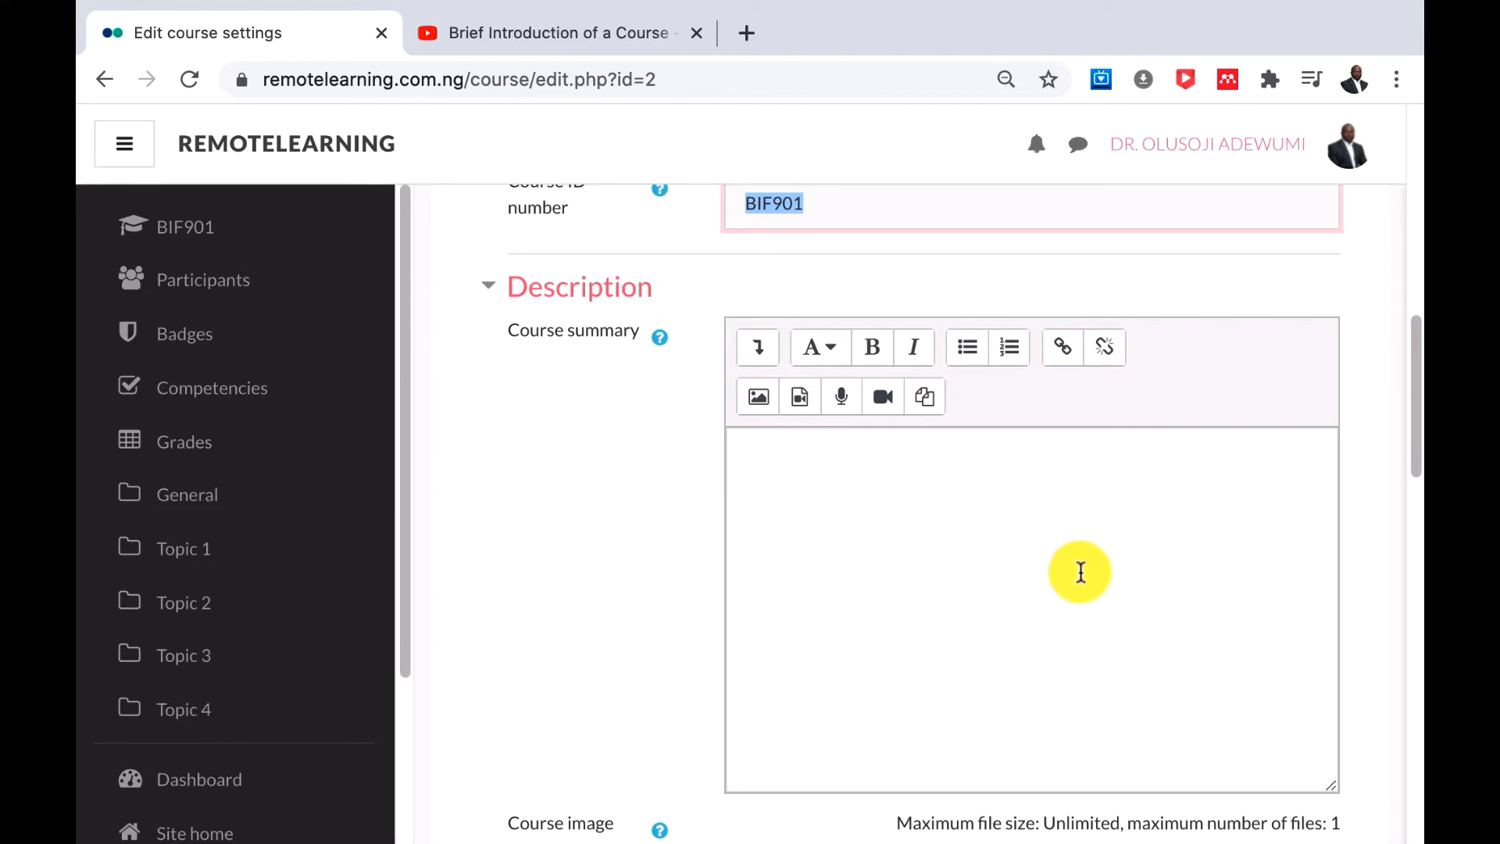
{"action": "left_click", "coordinate": [898, 512]}
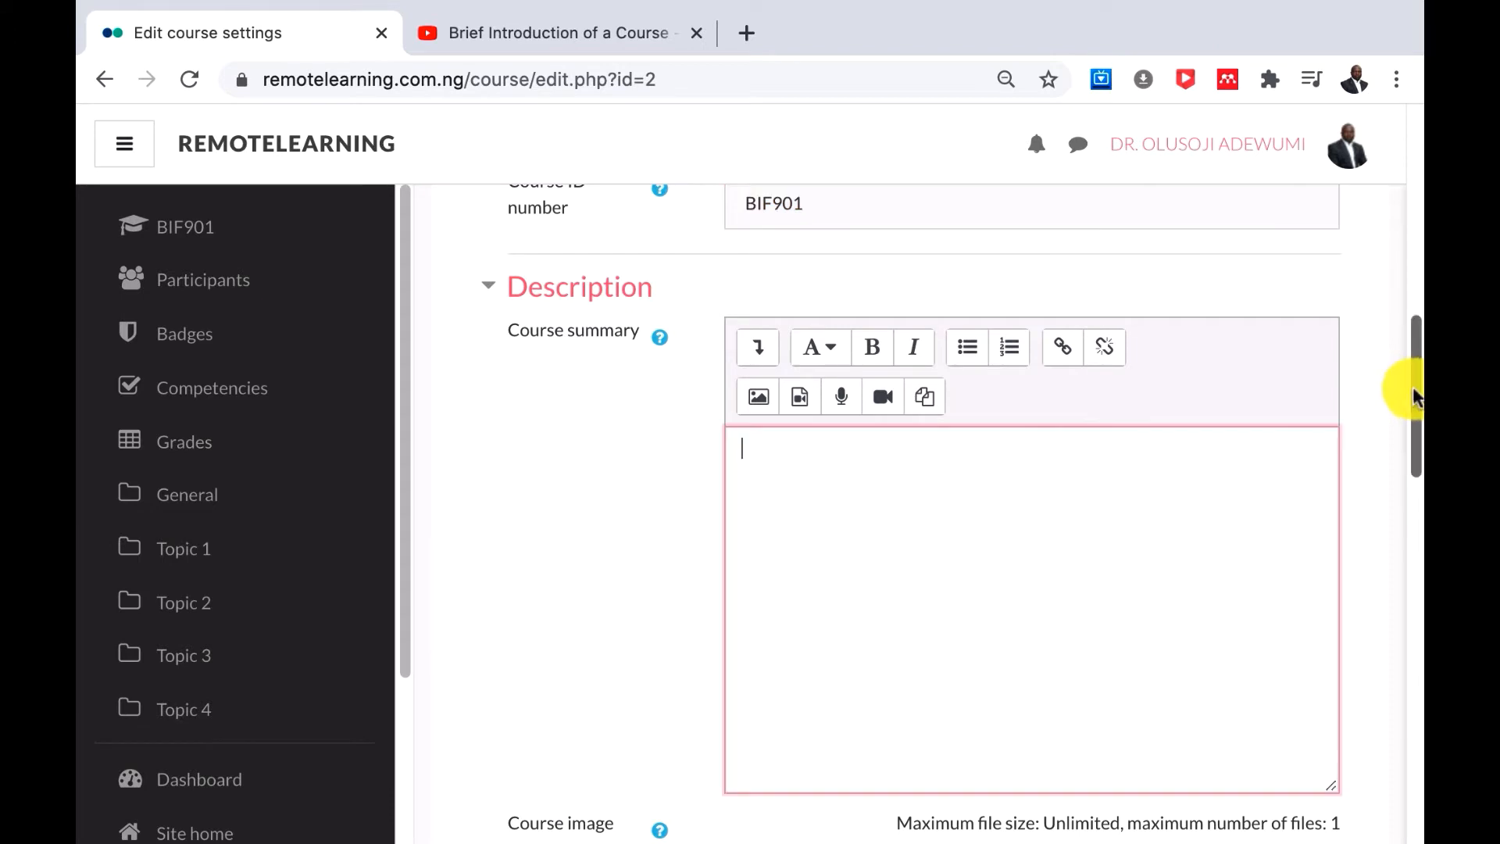
{"action": "left_click_drag", "start_coordinate": [1415, 395], "coordinate": [1411, 523]}
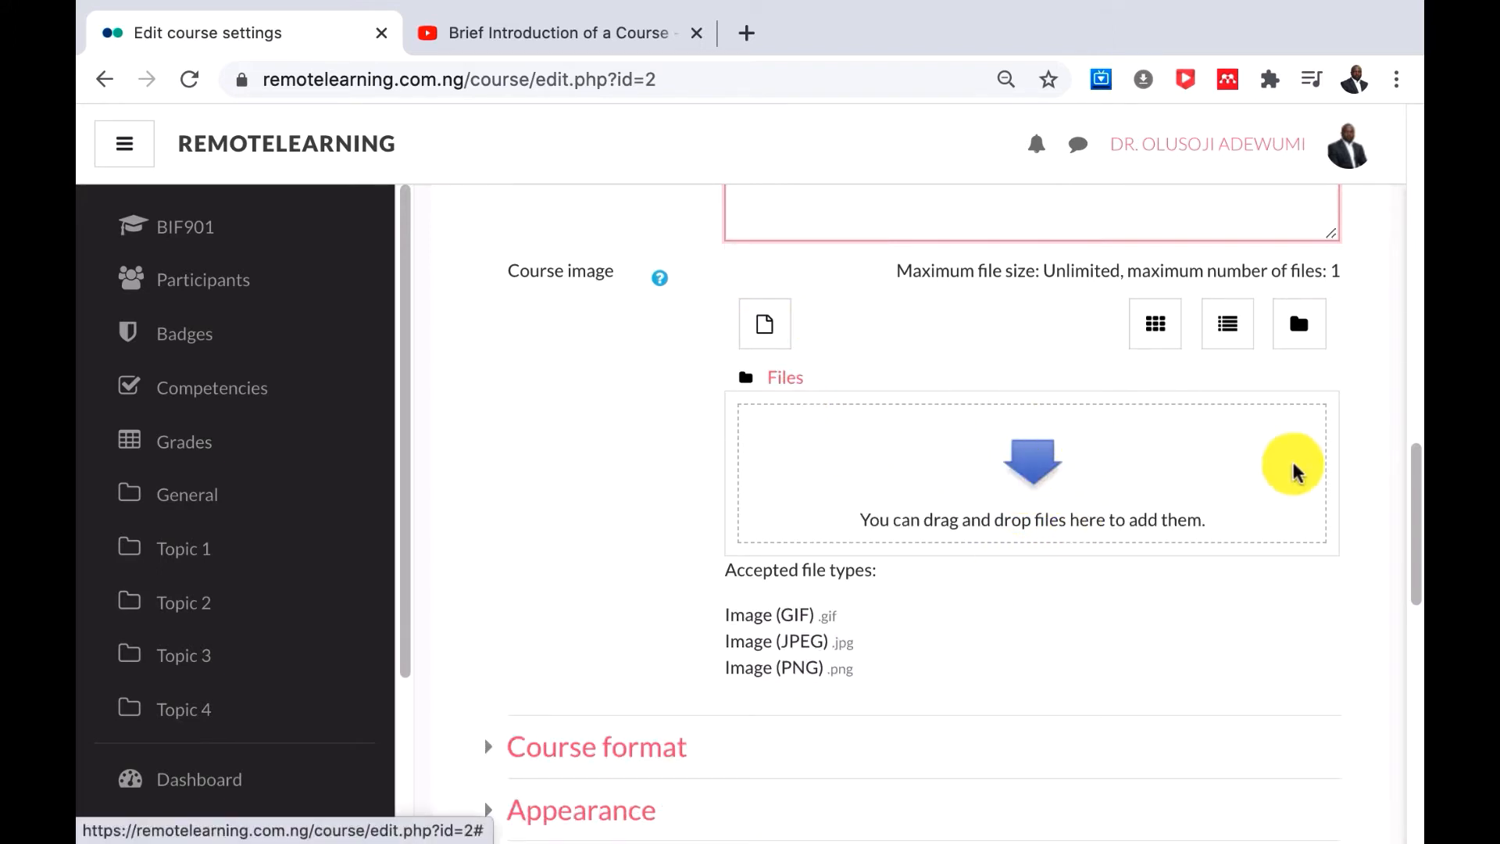
Step: Set the course format to Weekly format and check the choices for hidden sections
{"action": "left_click_drag", "start_coordinate": [1415, 476], "coordinate": [1415, 564]}
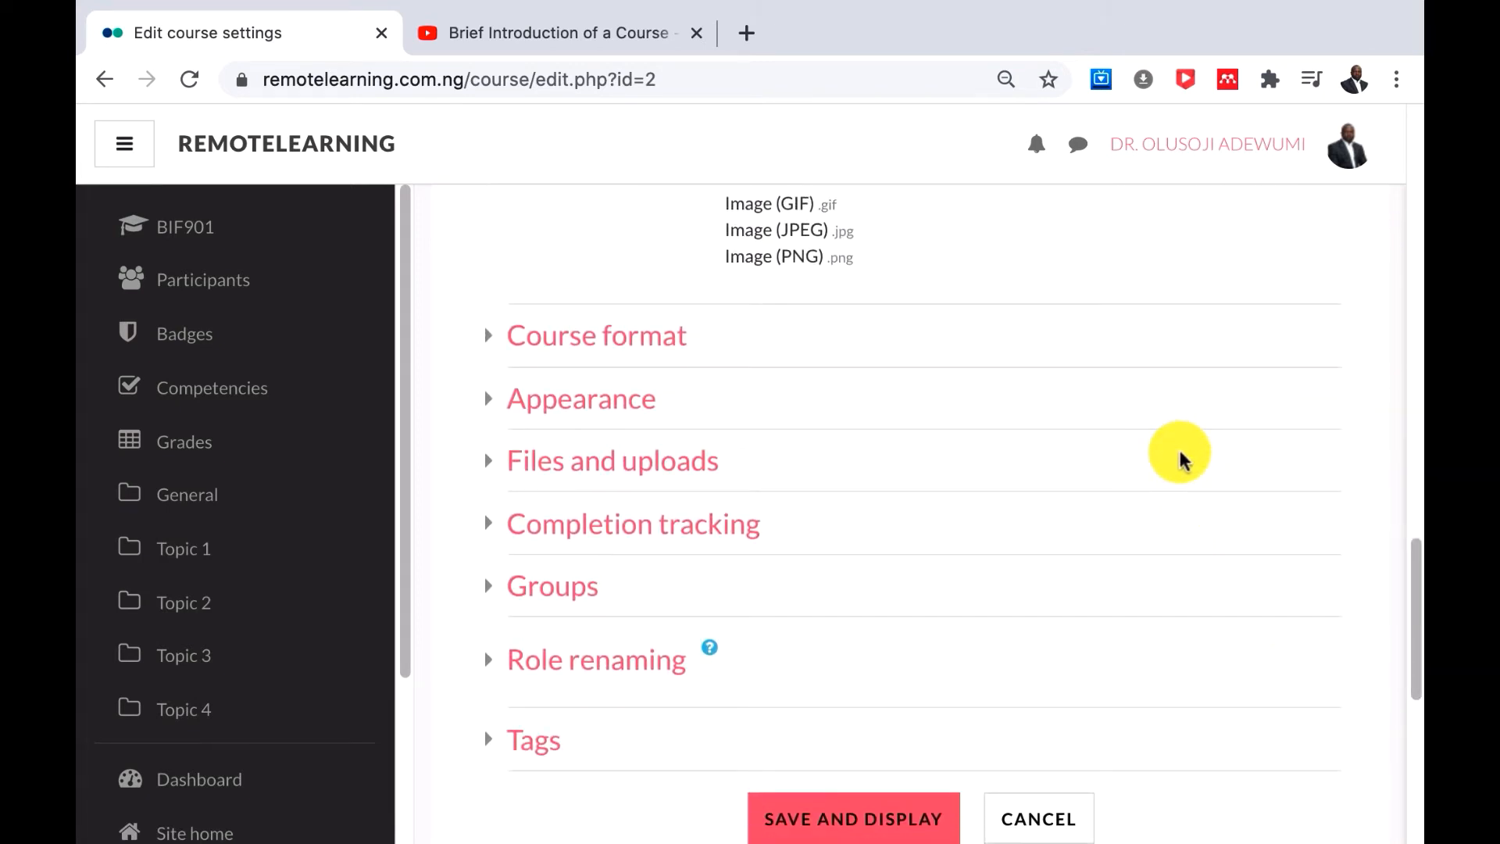
{"action": "left_click", "coordinate": [680, 337]}
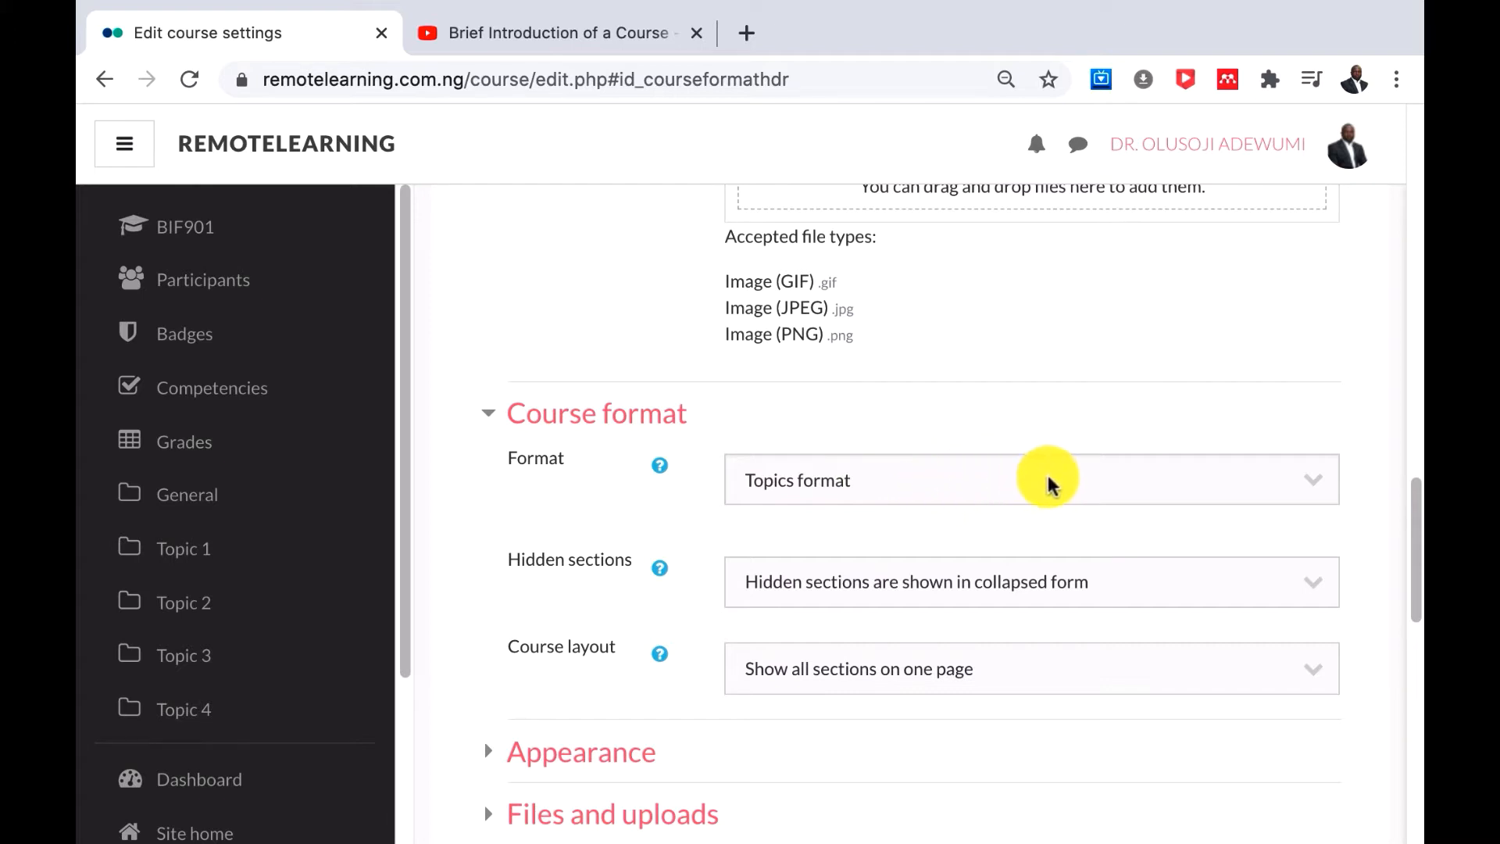
{"action": "left_click", "coordinate": [1312, 485]}
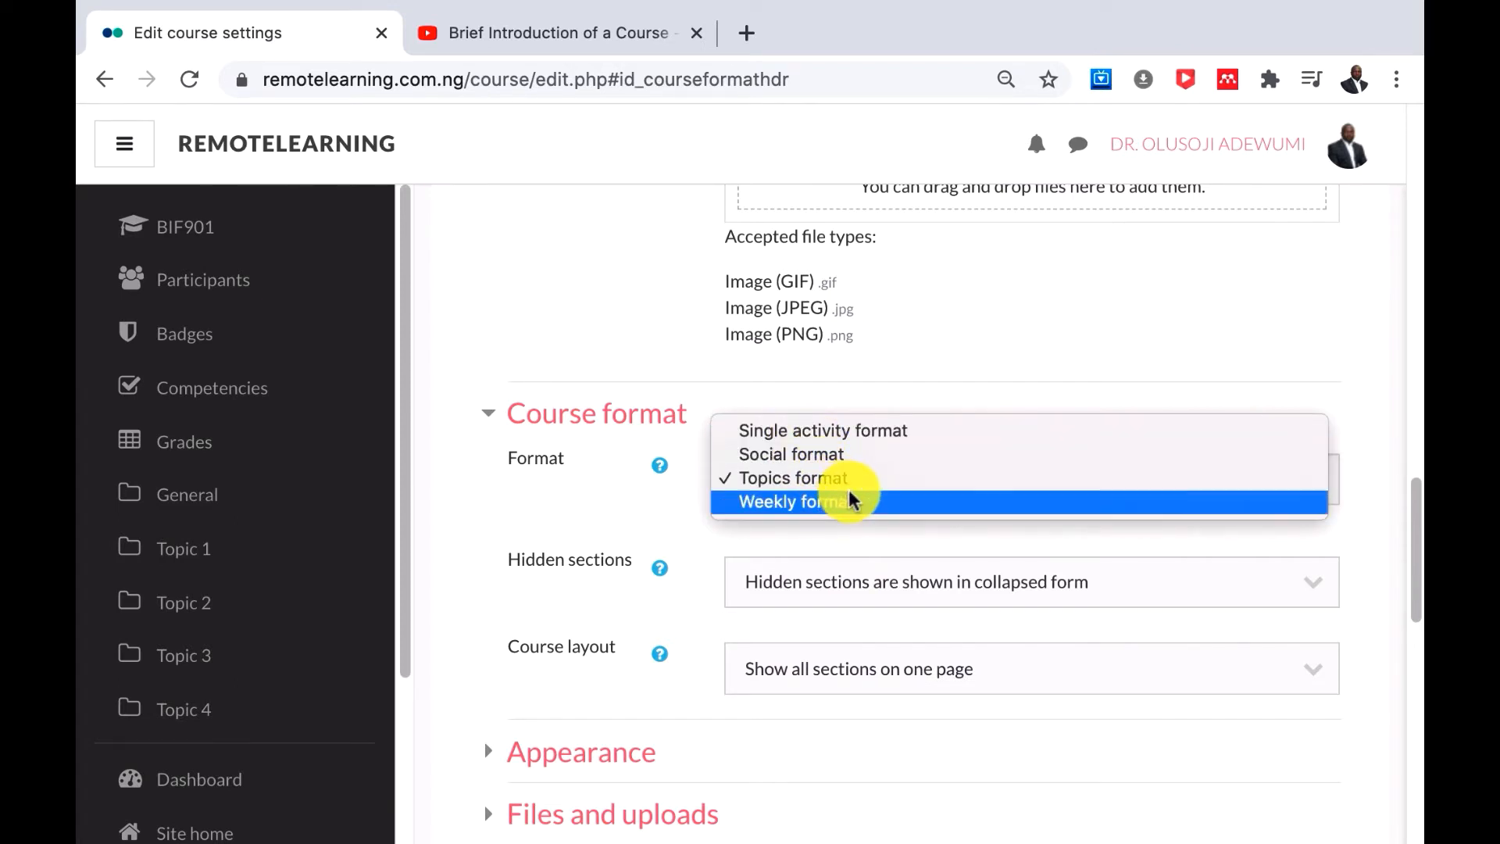
{"action": "left_click", "coordinate": [805, 507]}
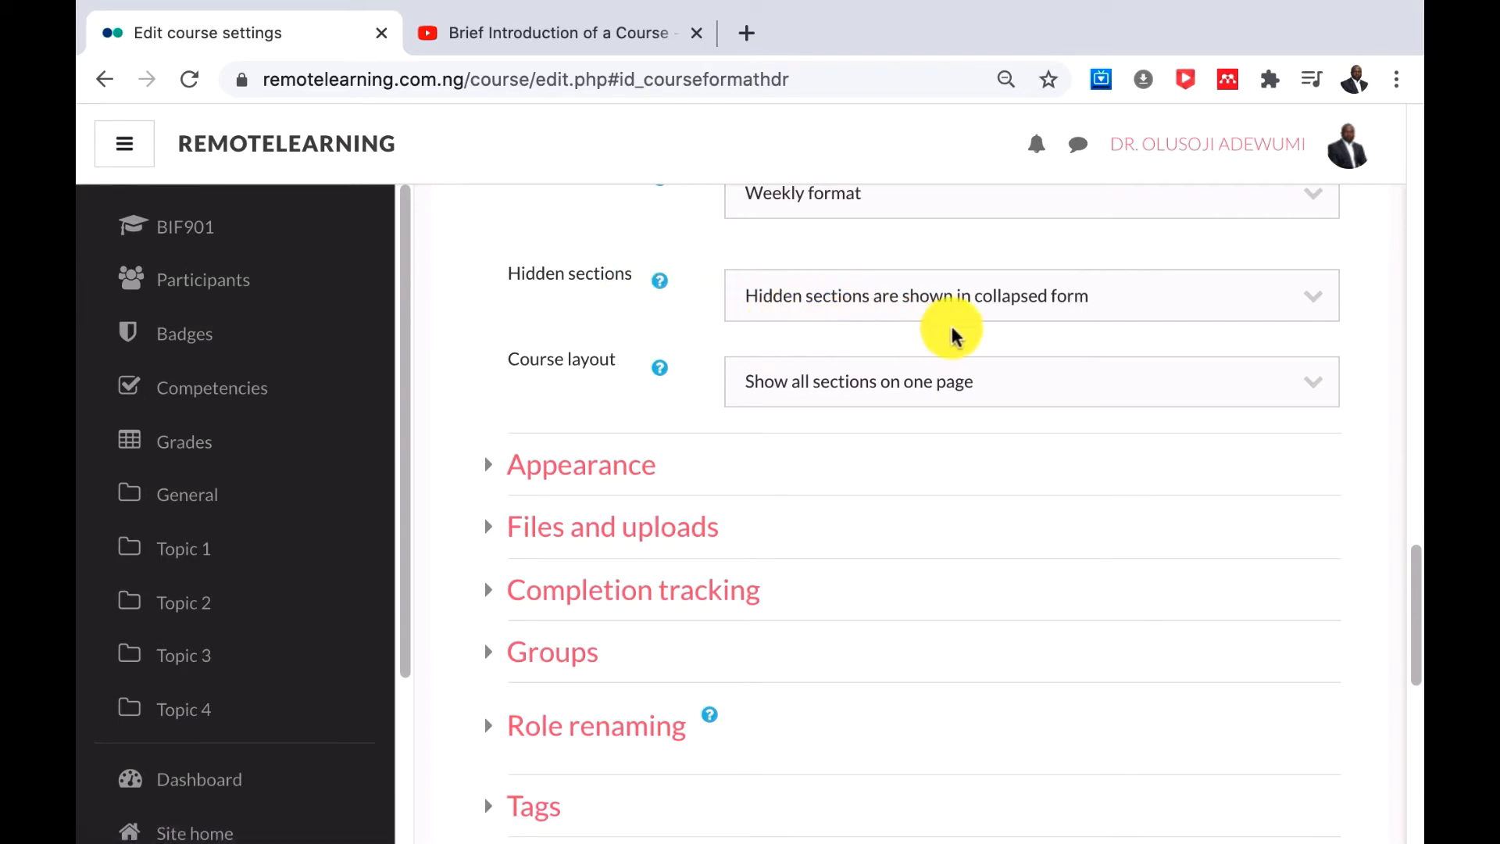
{"action": "left_click", "coordinate": [1163, 306]}
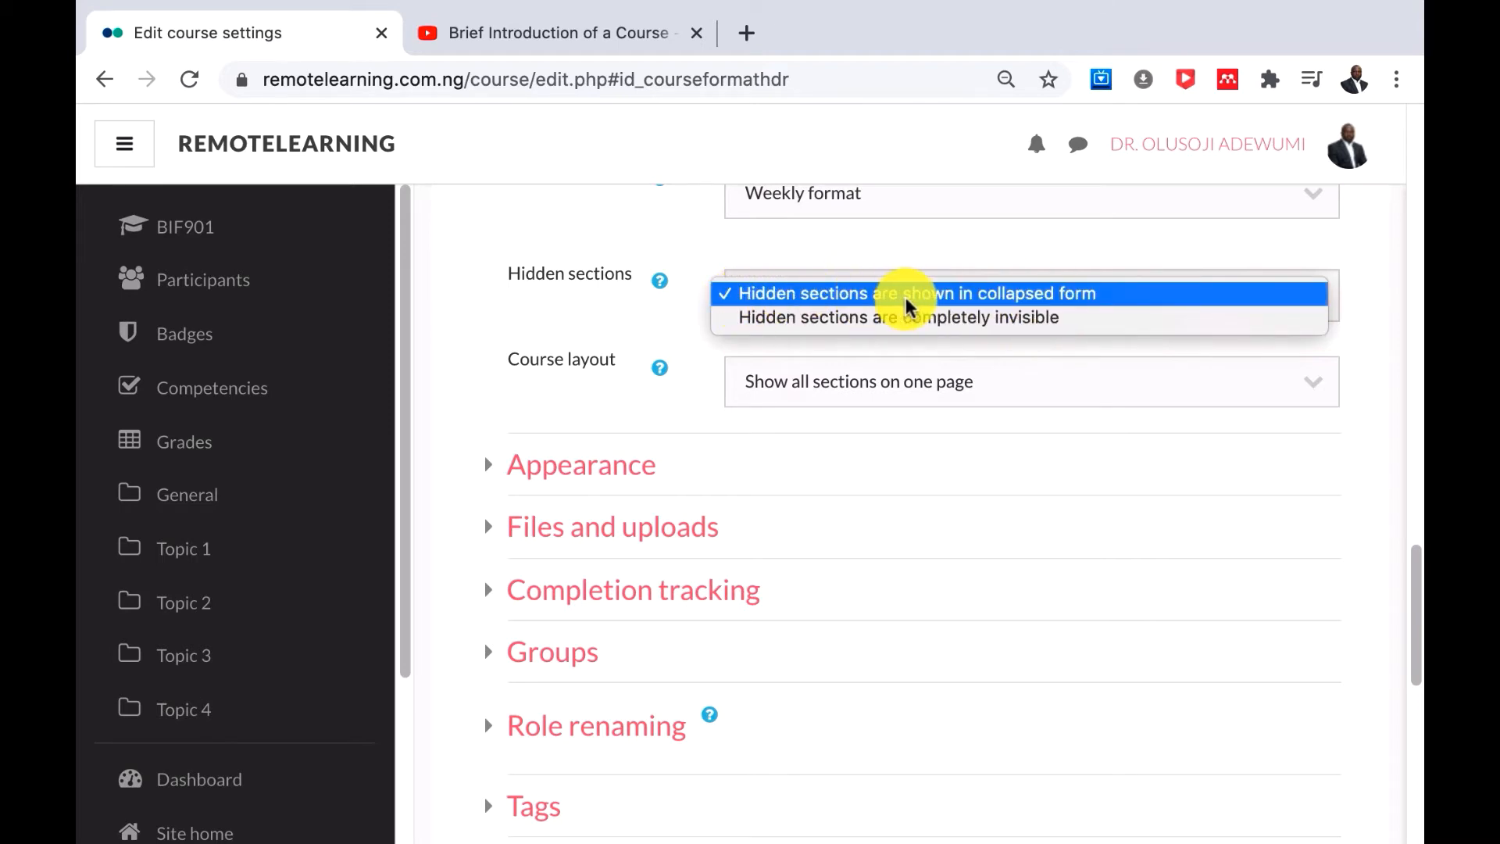
{"action": "left_click", "coordinate": [640, 410]}
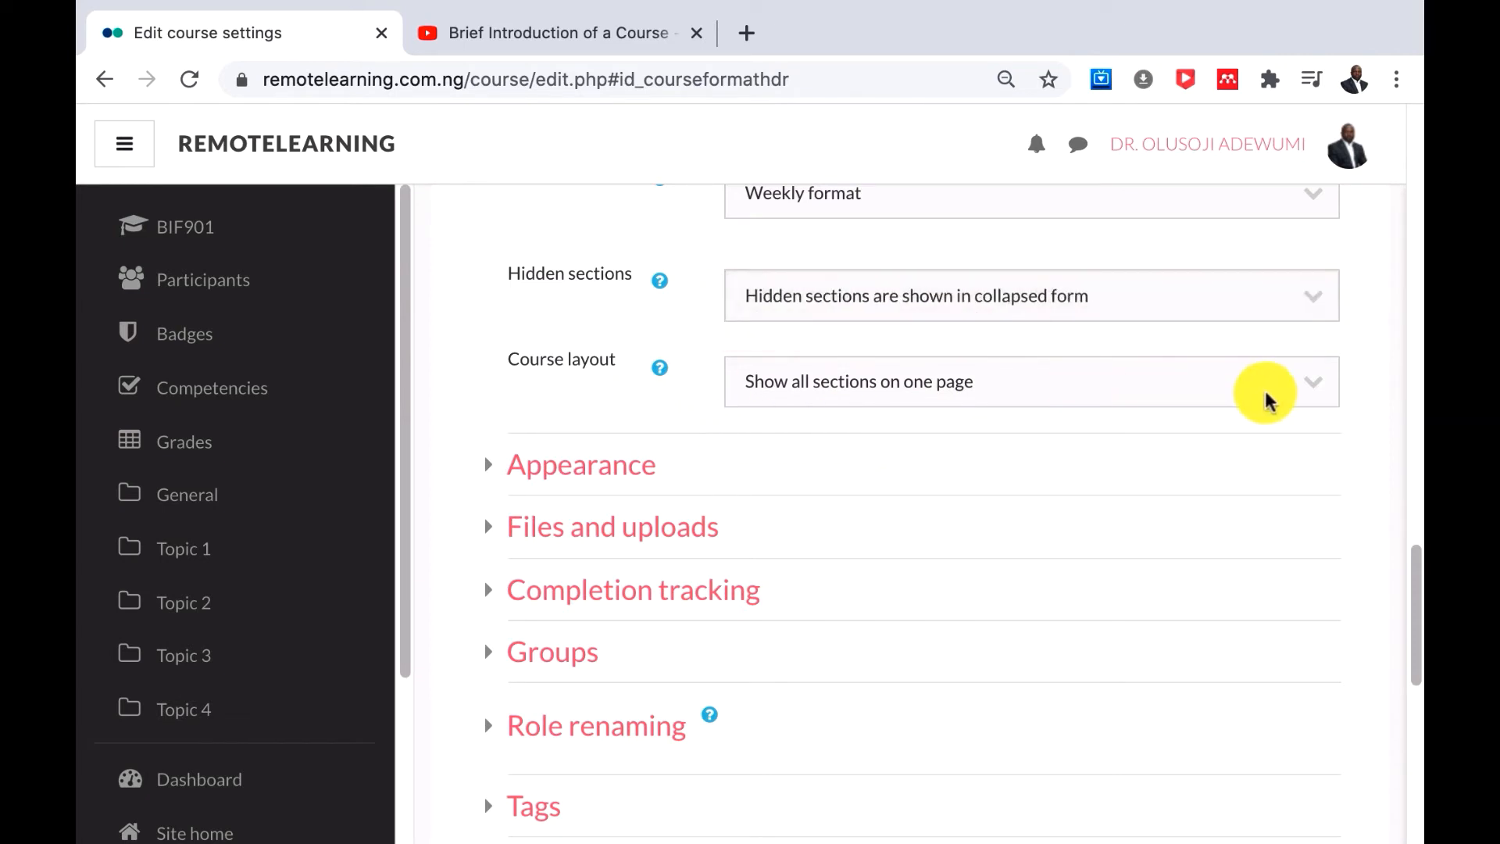
Step: Expand the course's appearance settings and force the language to English (en)
{"action": "mouse_move", "coordinate": [1416, 573]}
{"action": "left_mouse_down"}
{"action": "mouse_move", "coordinate": [1414, 635]}
{"action": "mouse_move", "coordinate": [1416, 600]}
{"action": "left_mouse_up"}
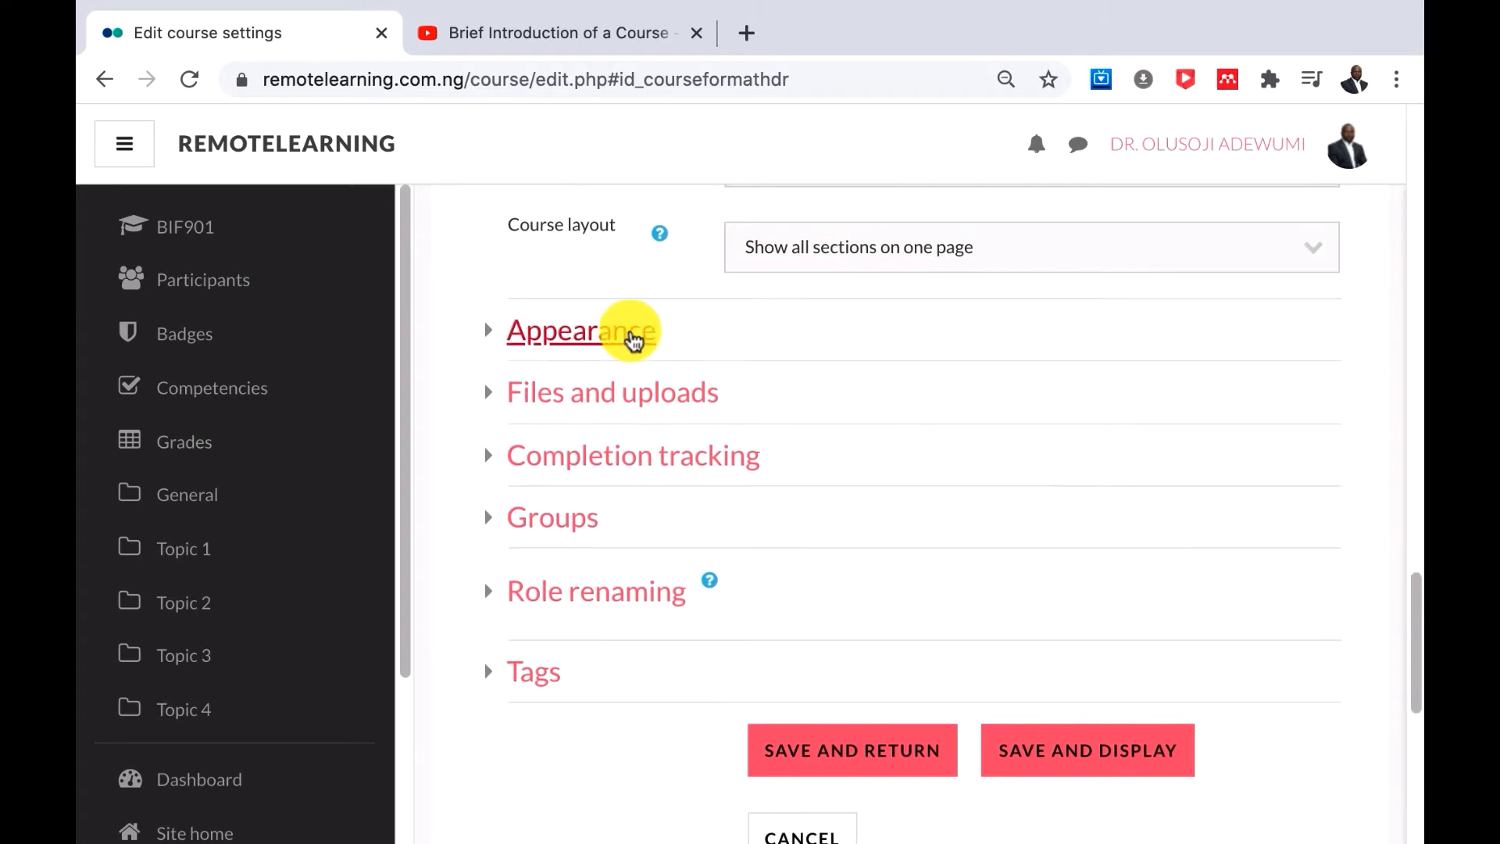
{"action": "left_click", "coordinate": [617, 334]}
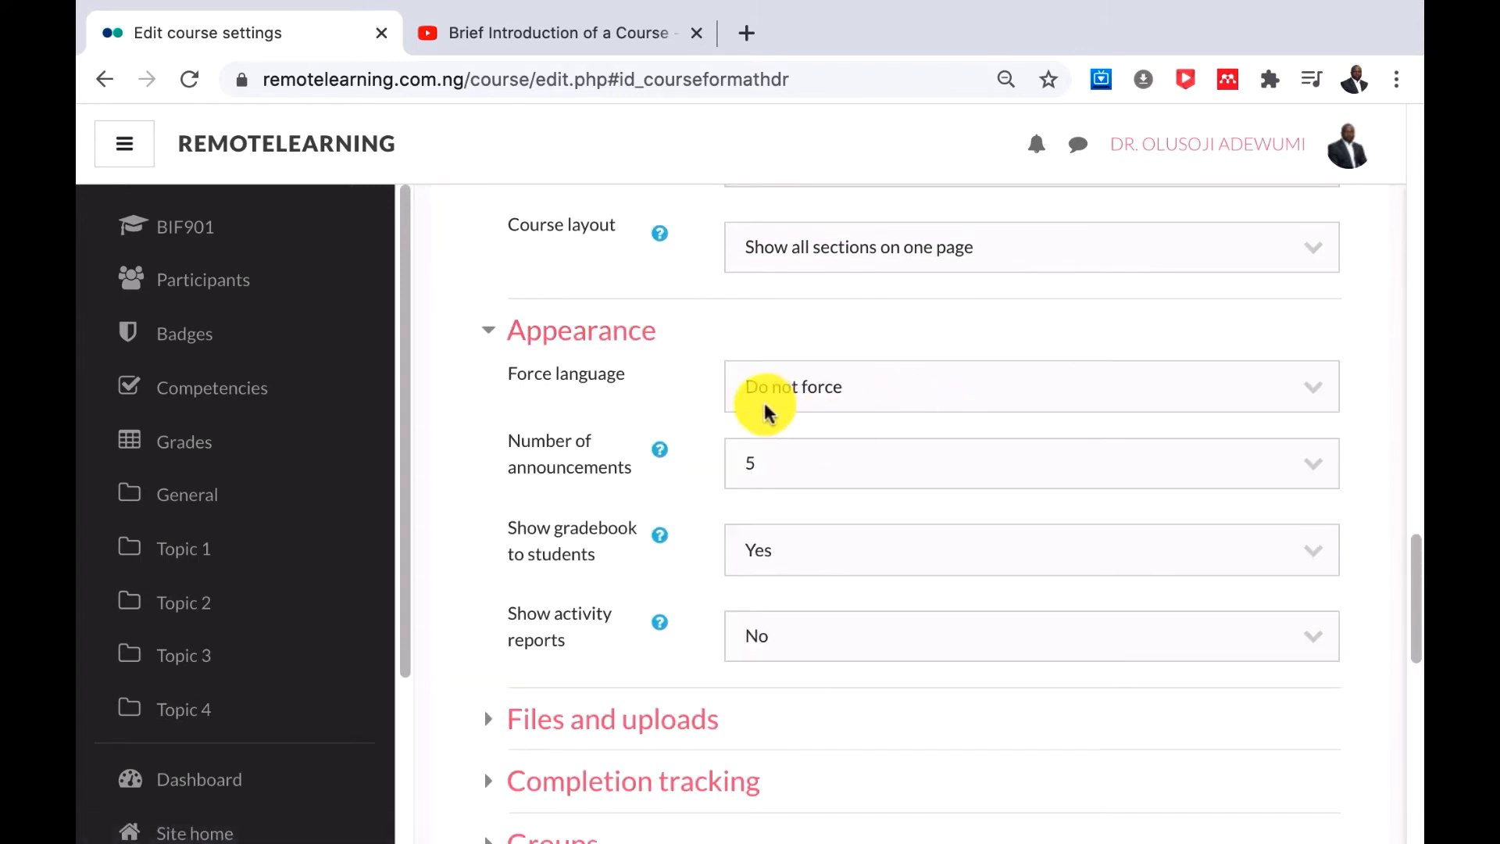
{"action": "left_click", "coordinate": [1310, 393]}
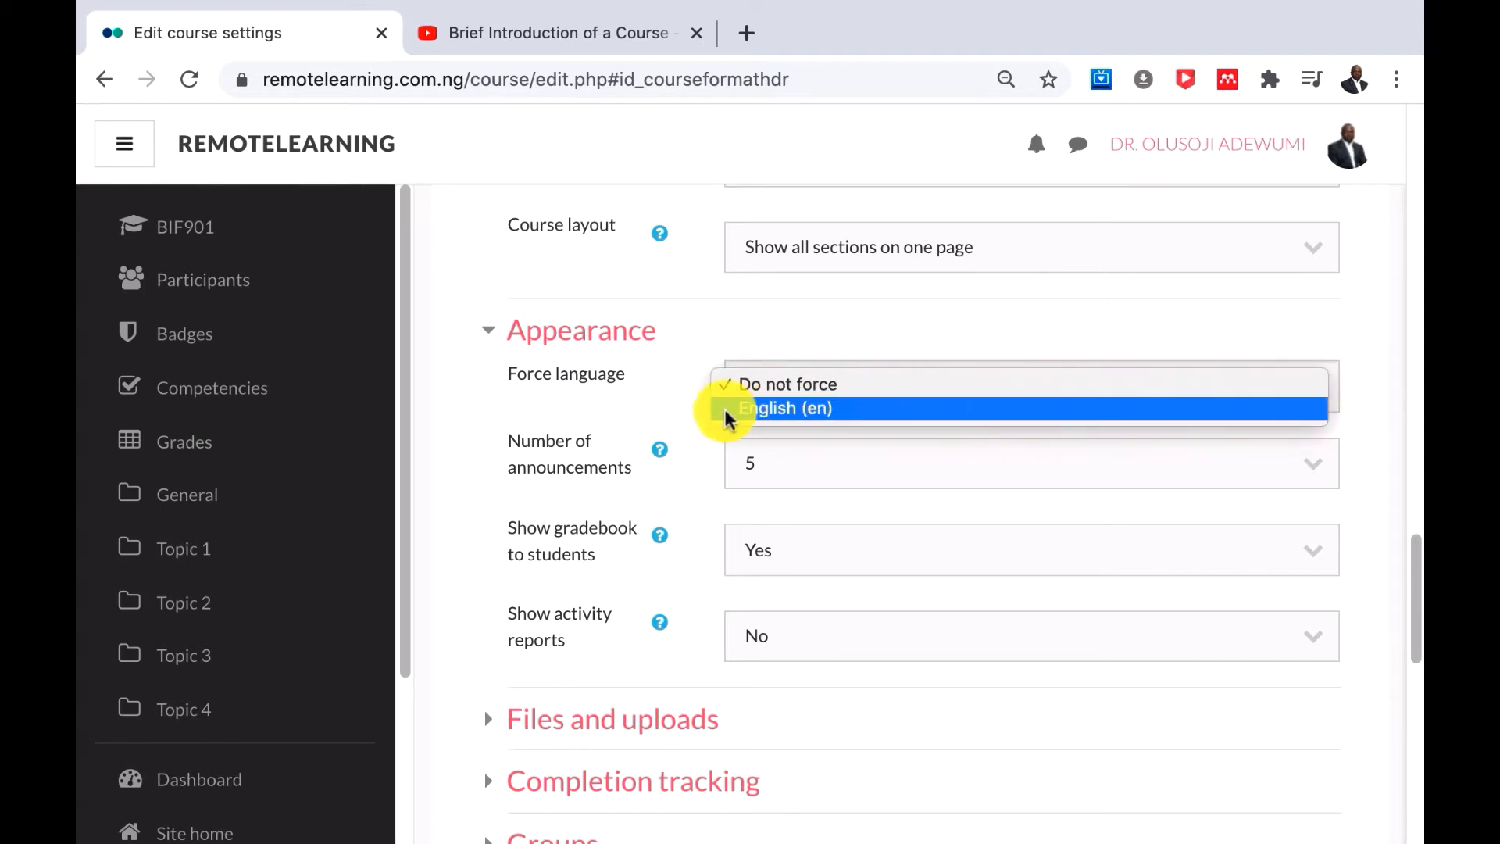
{"action": "left_click", "coordinate": [746, 410]}
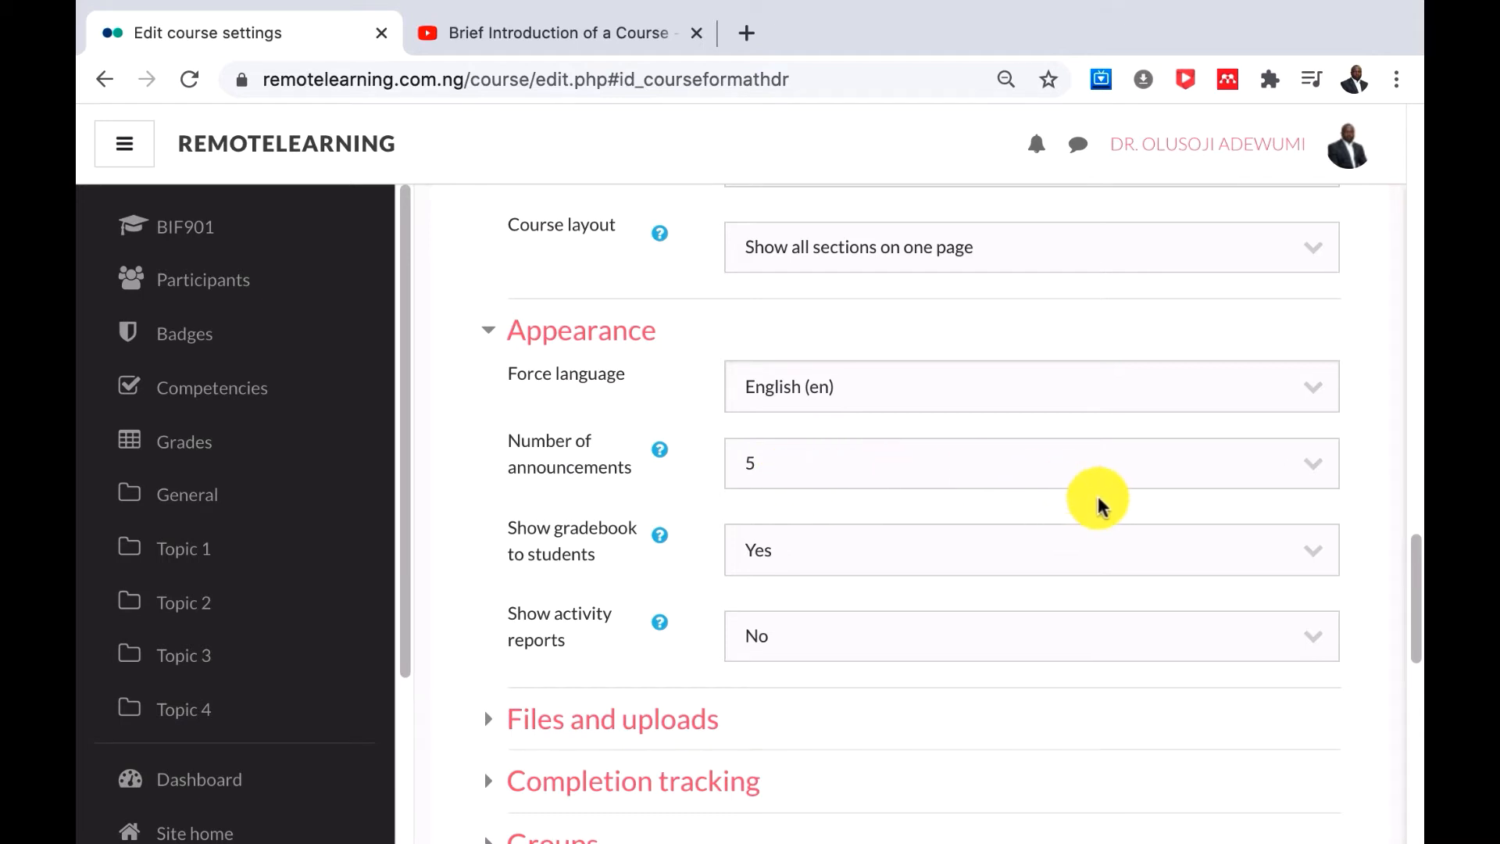
Step: Set the number of announcements to 2 and show activity reports to Yes in the appearance settings
{"action": "left_click", "coordinate": [1315, 470]}
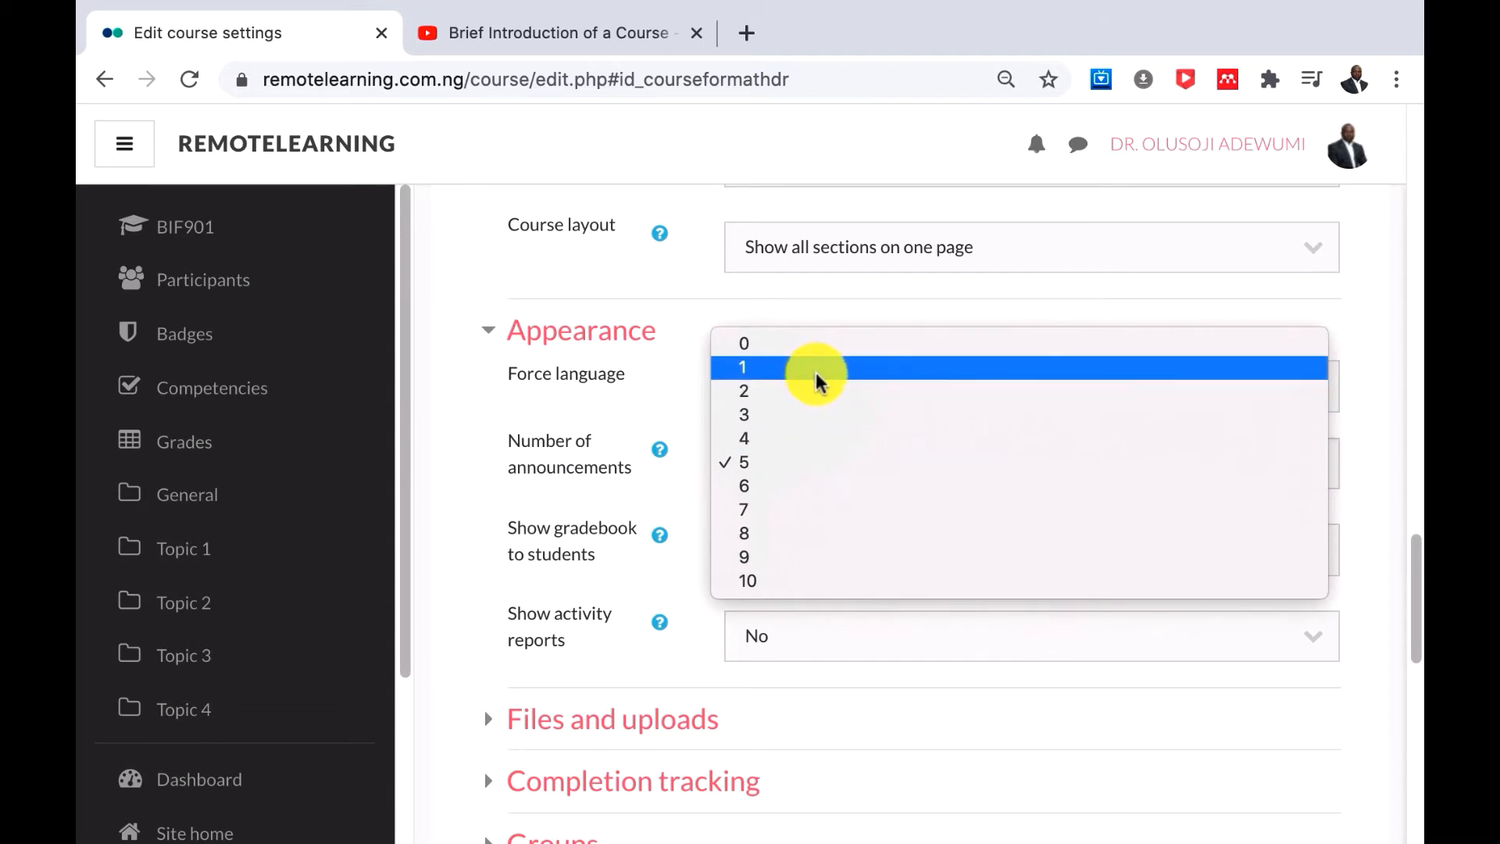
{"action": "left_click", "coordinate": [774, 392]}
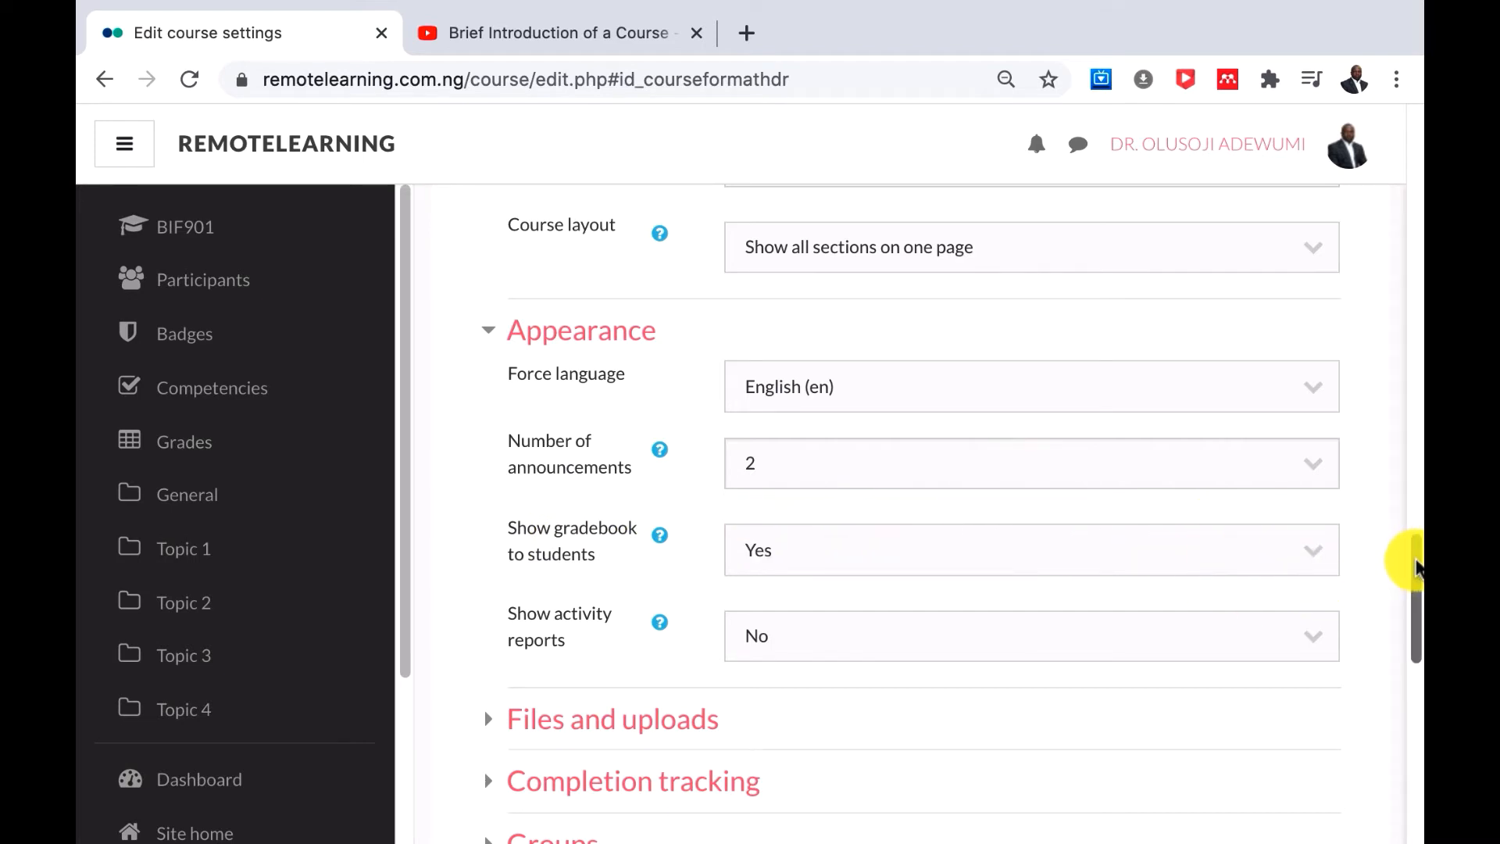
{"action": "scroll", "coordinate": [1415, 578], "scroll_direction": "down", "scroll_amount": 3}
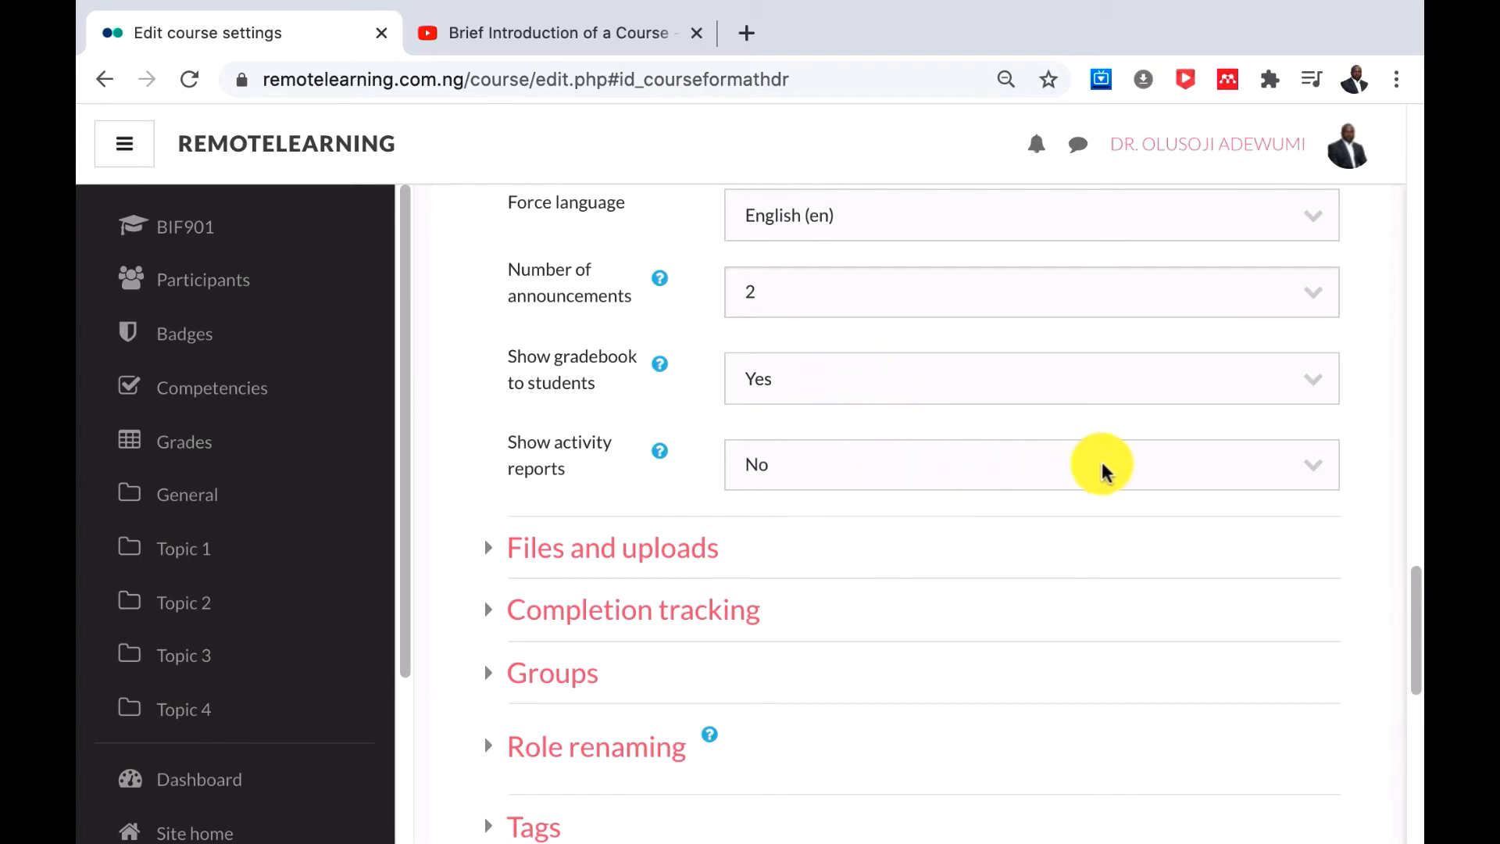
{"action": "left_click", "coordinate": [1317, 473]}
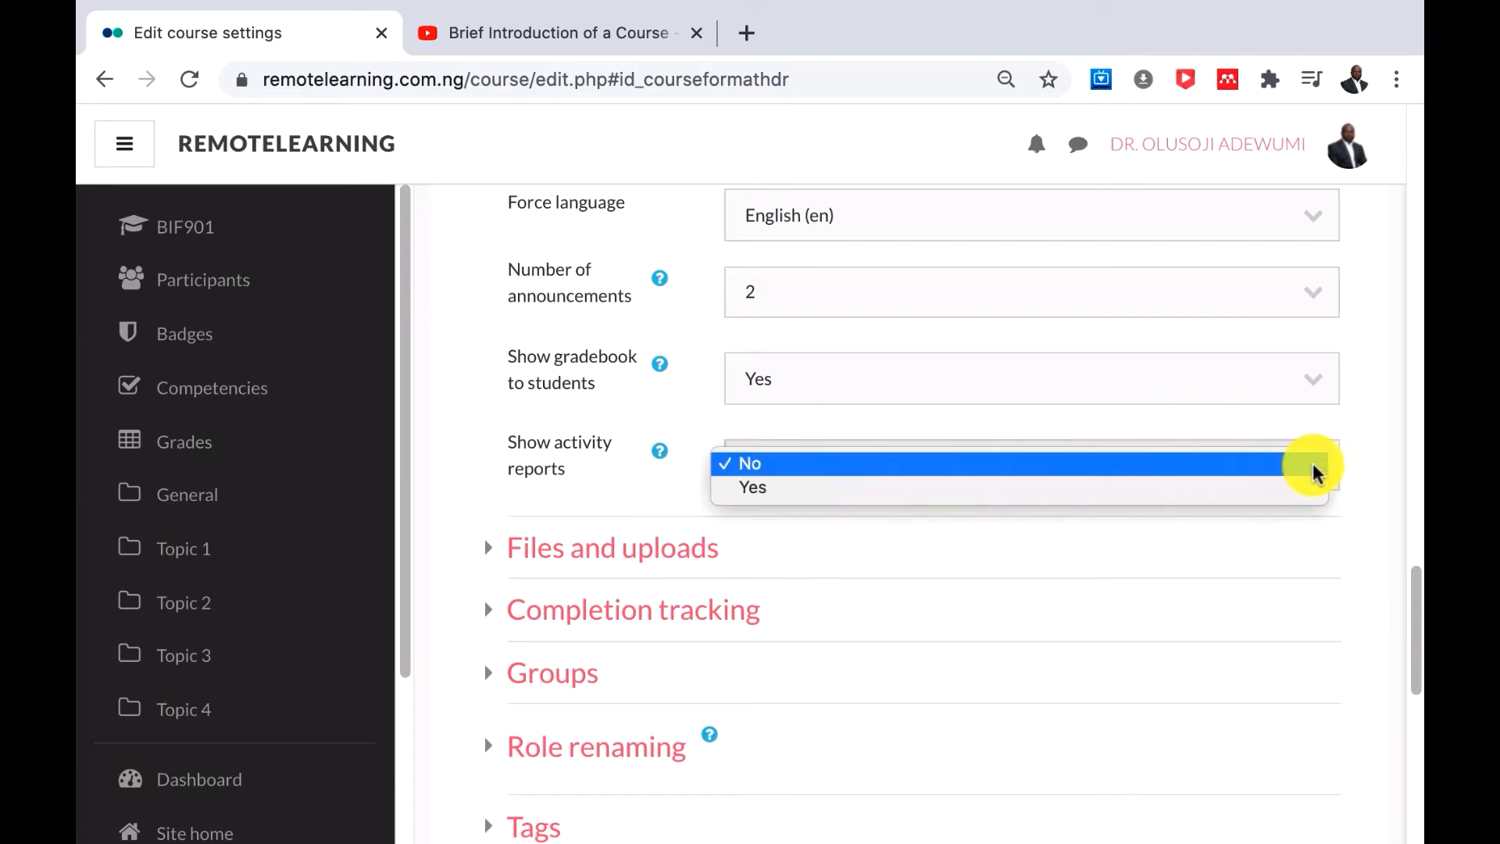
{"action": "left_click", "coordinate": [761, 491]}
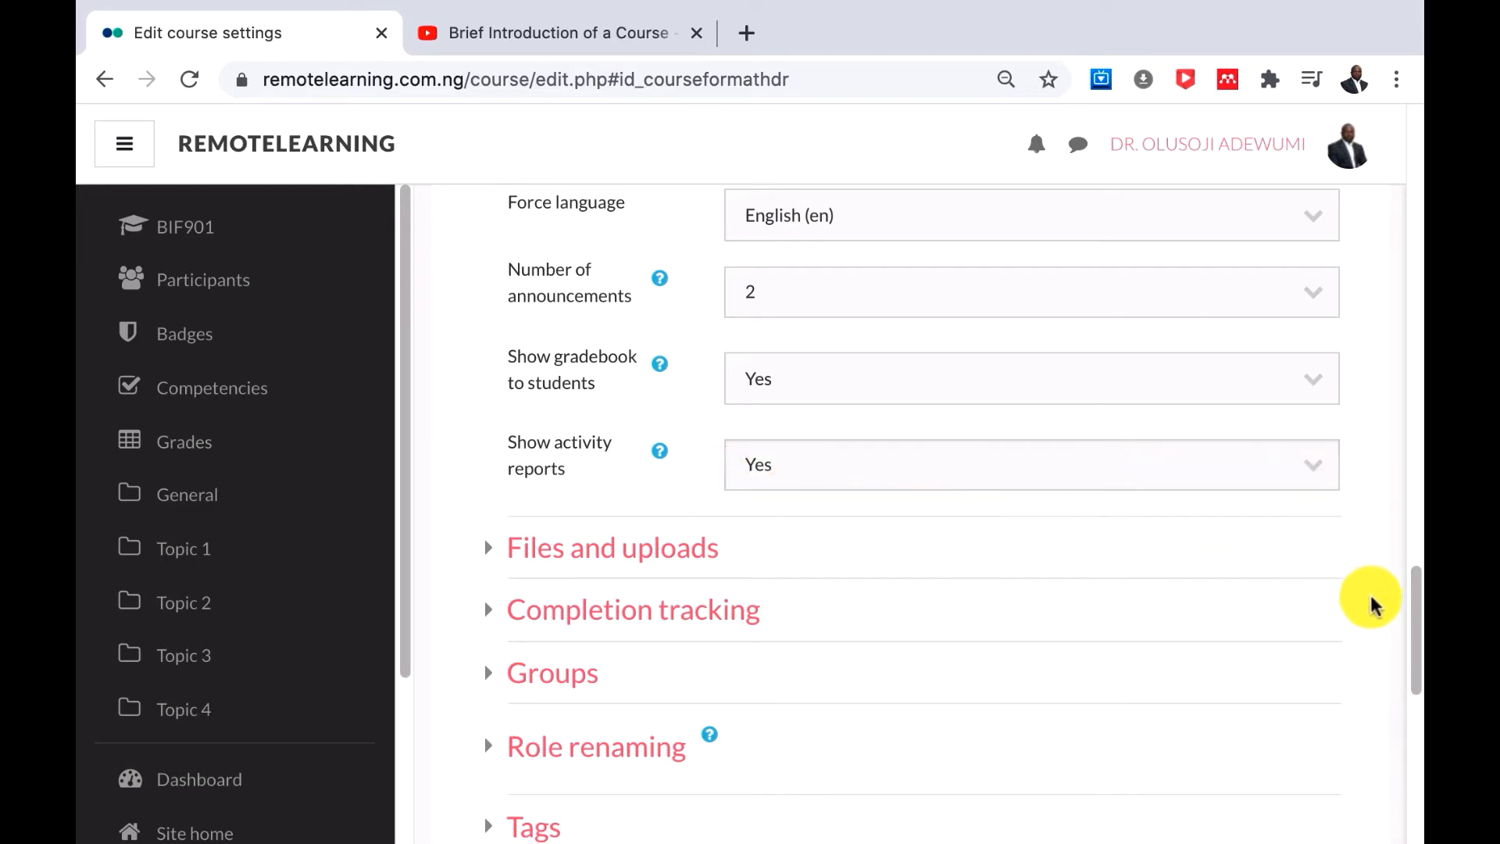
Step: Expand the files and uploads settings and check the available maximum upload sizes without changing the limit
{"action": "left_click_drag", "start_coordinate": [1416, 611], "coordinate": [1403, 646]}
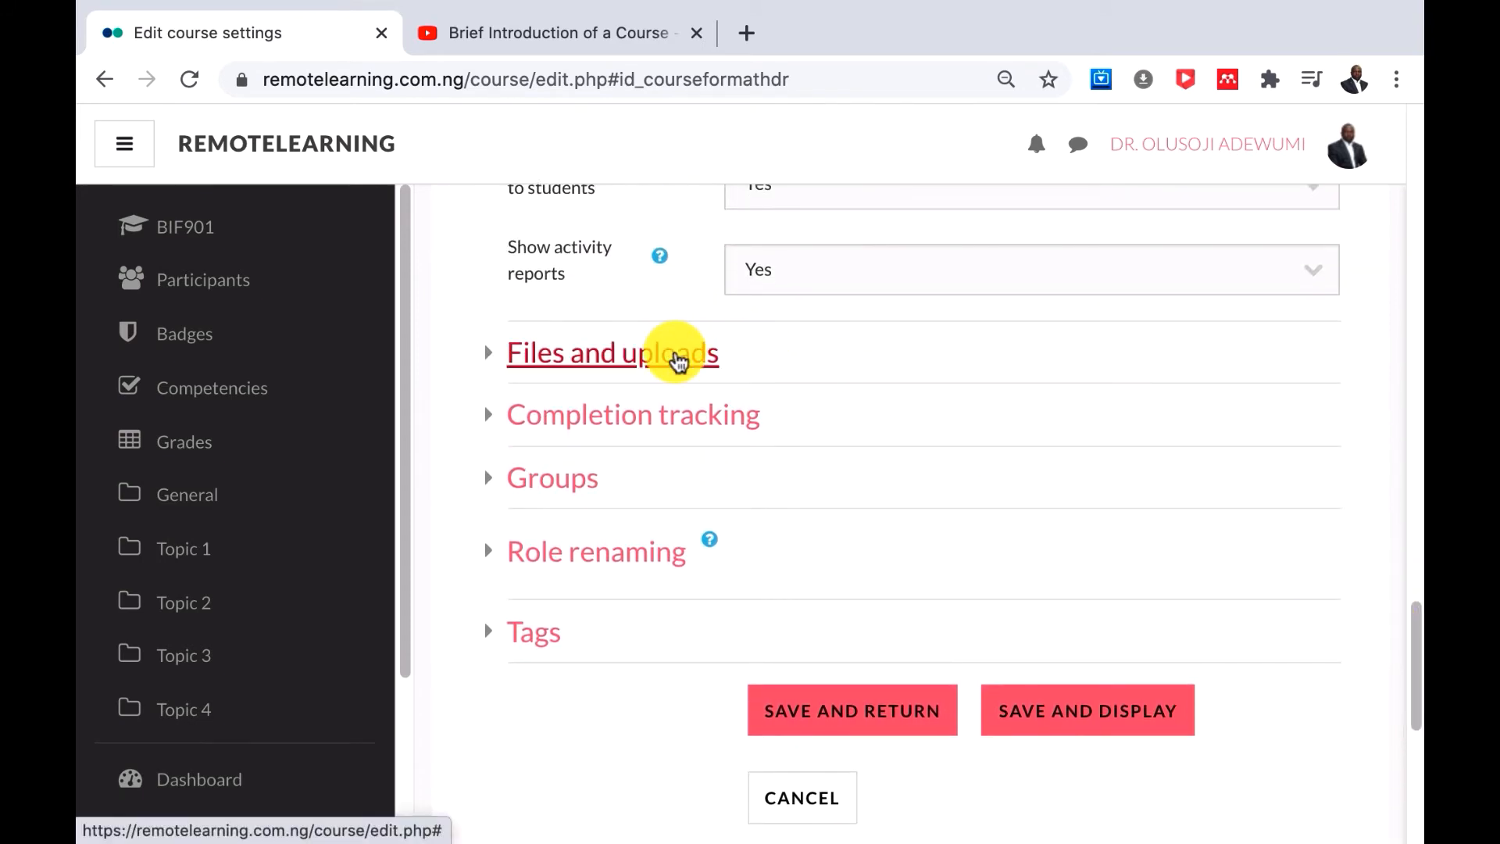
{"action": "left_click", "coordinate": [678, 356]}
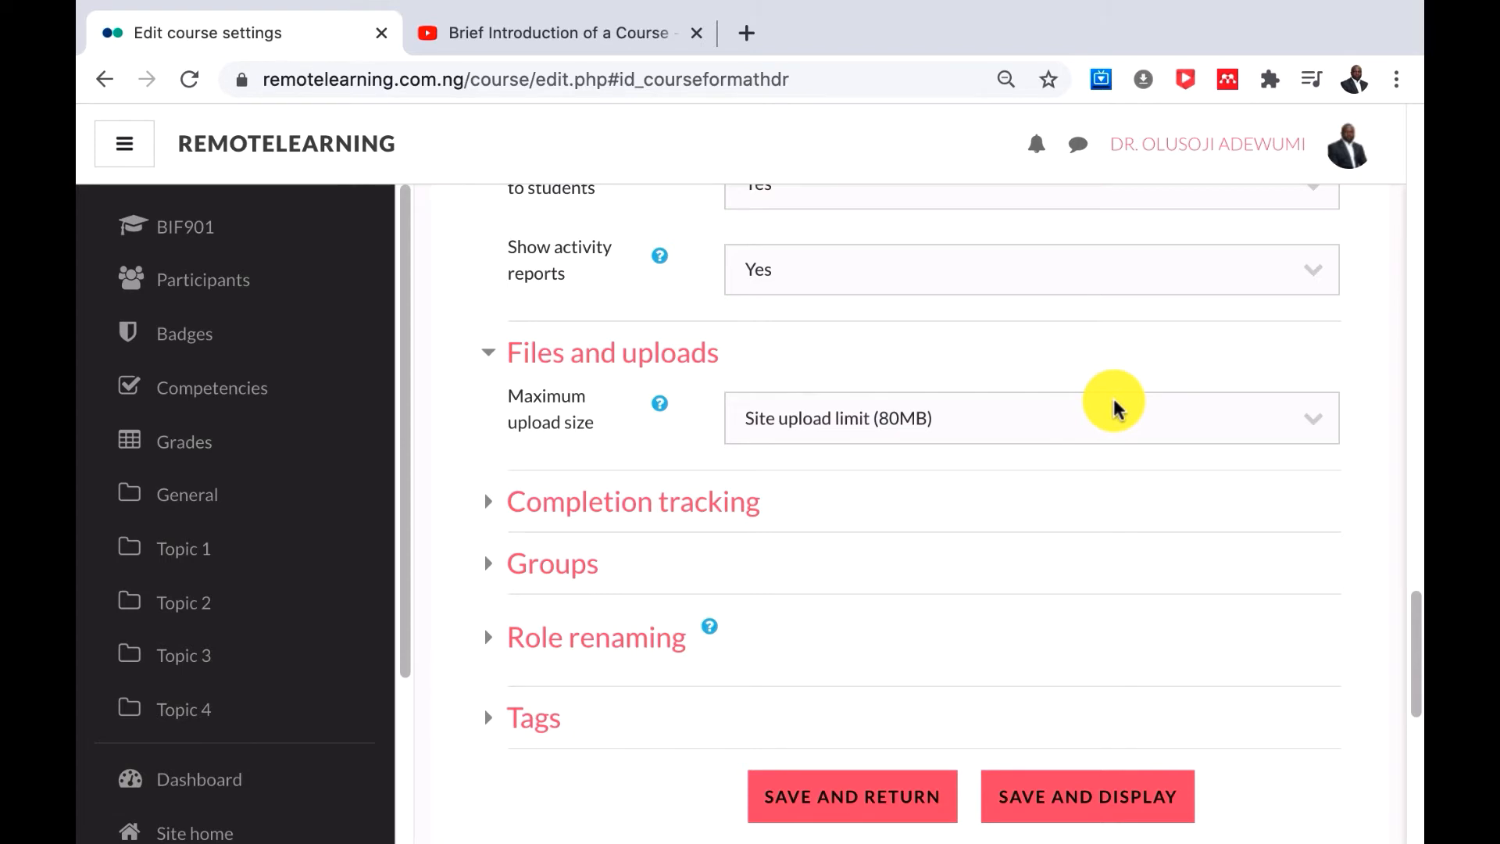
{"action": "left_click", "coordinate": [1312, 422]}
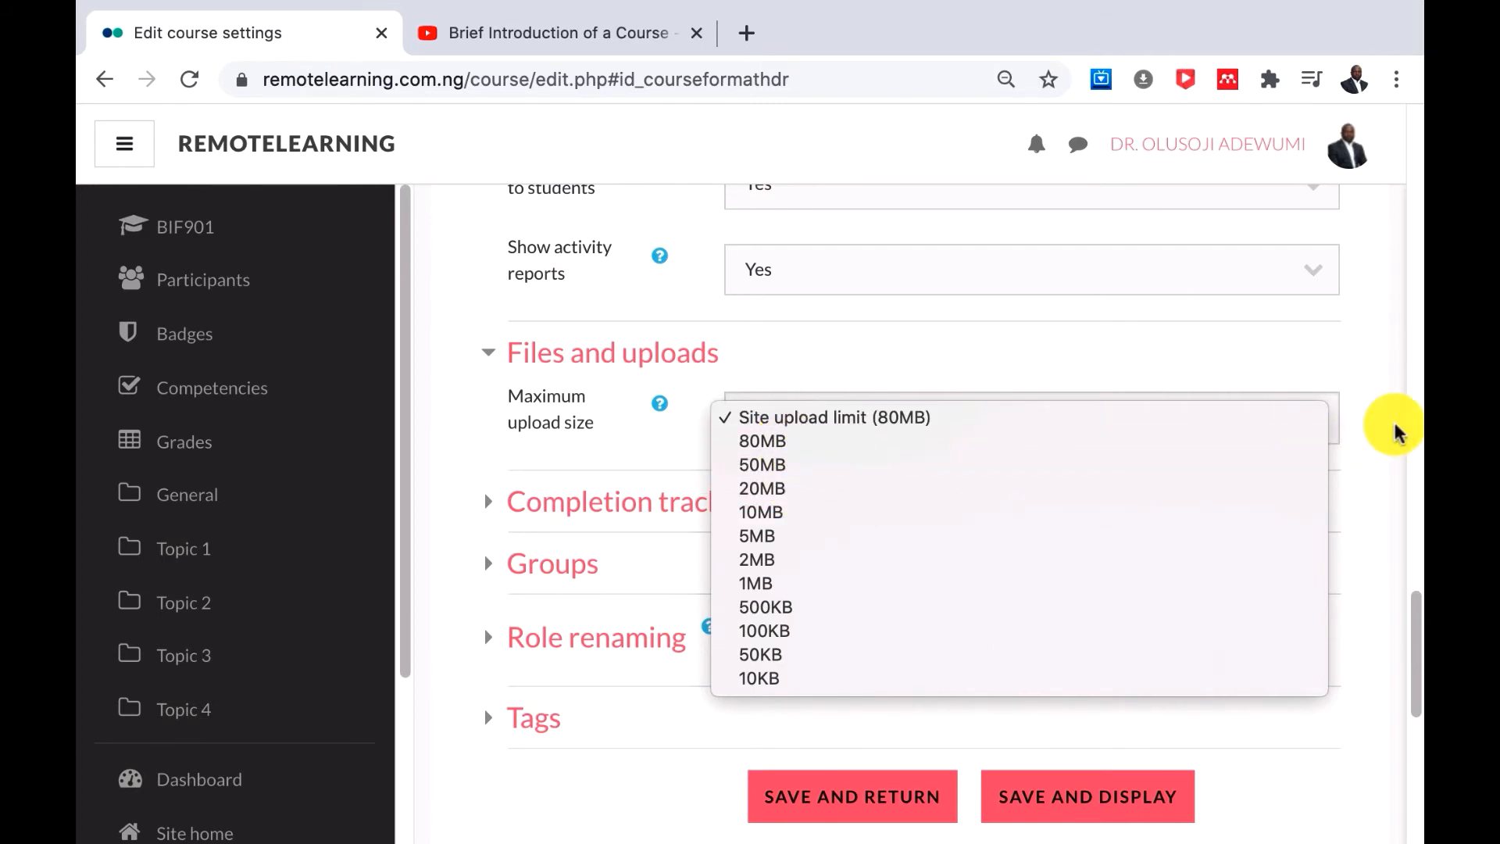
{"action": "left_click", "coordinate": [1358, 447]}
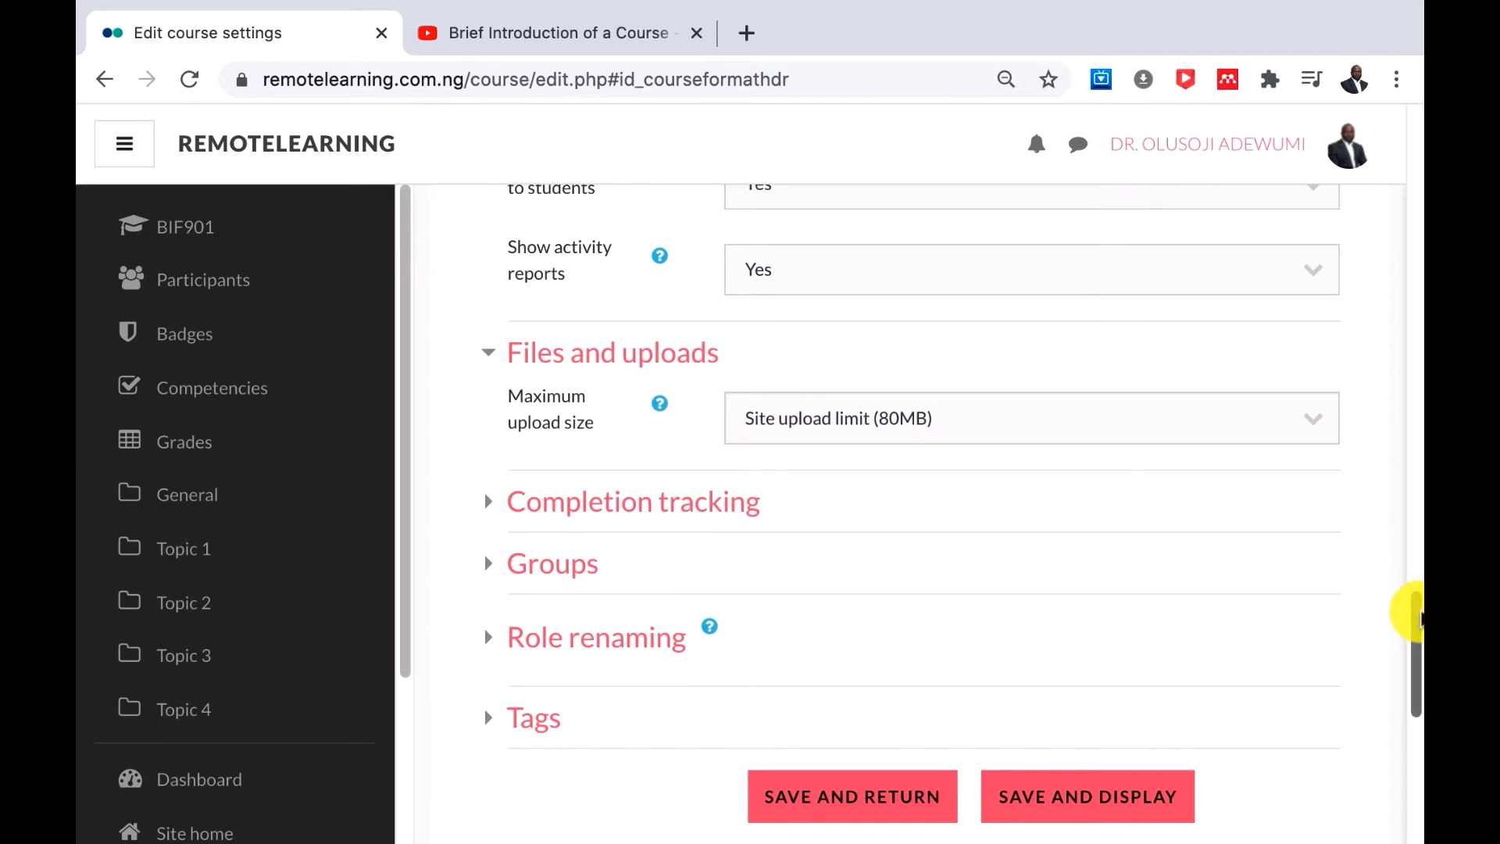
Step: Rename the Teacher role as Instructor in the role renaming settings, and save the course settings
{"action": "scroll", "coordinate": [1414, 622], "scroll_direction": "down", "scroll_amount": 3}
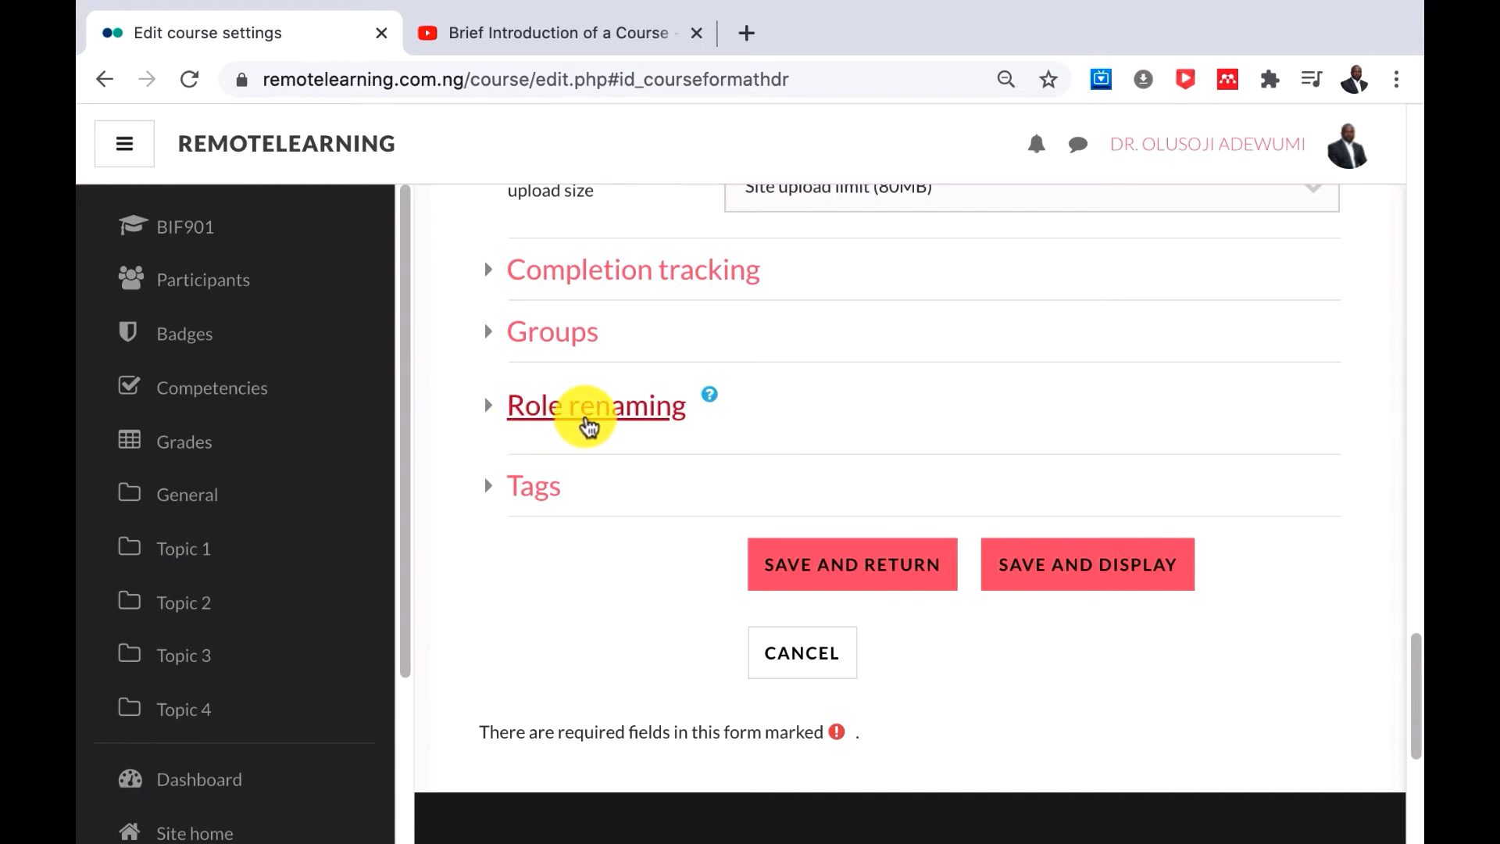
{"action": "left_click", "coordinate": [588, 427]}
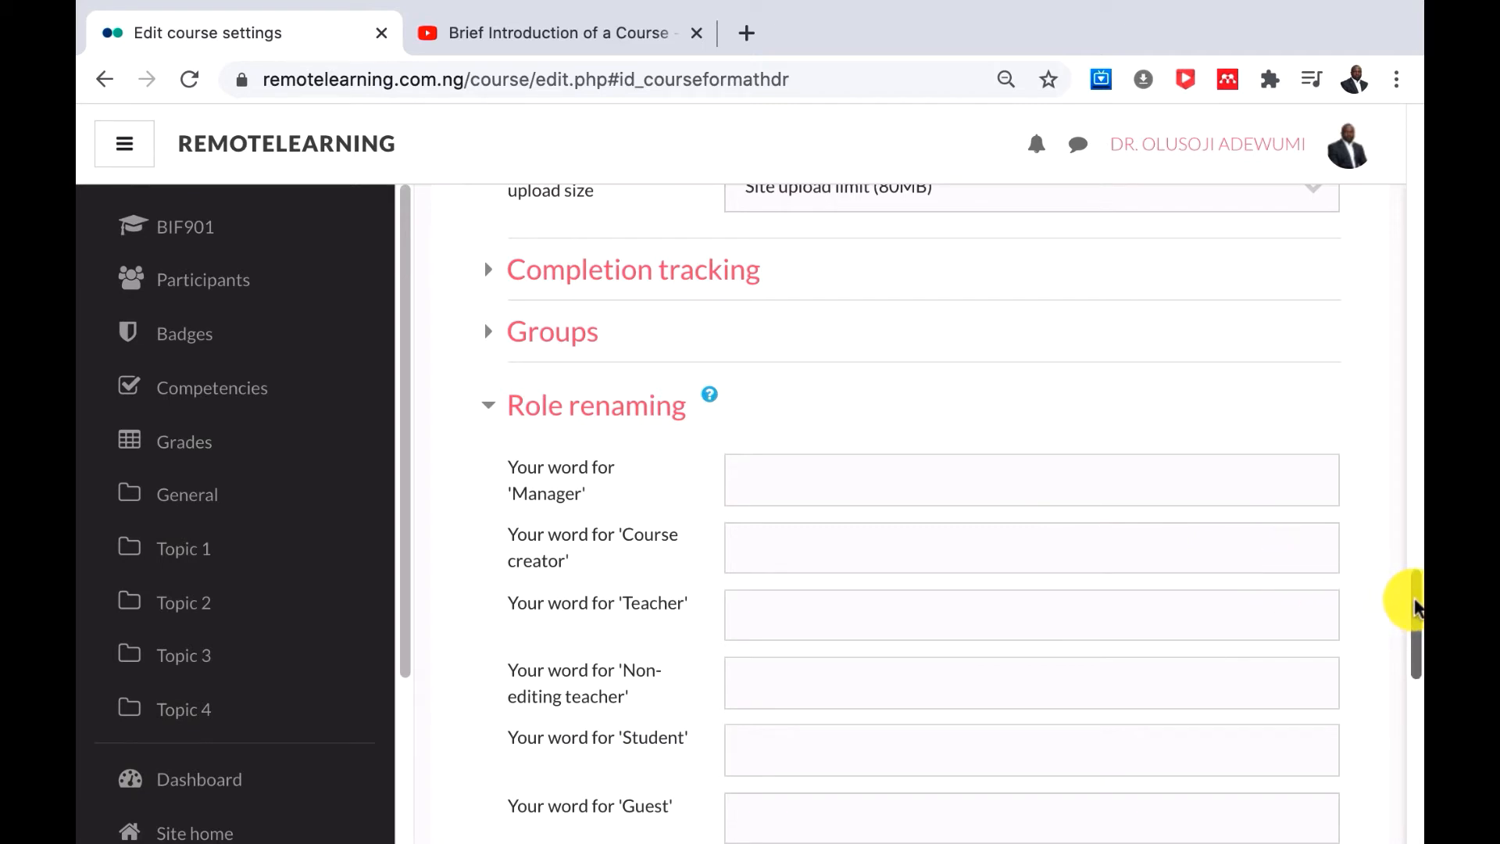
{"action": "left_click_drag", "start_coordinate": [1413, 608], "coordinate": [1413, 627]}
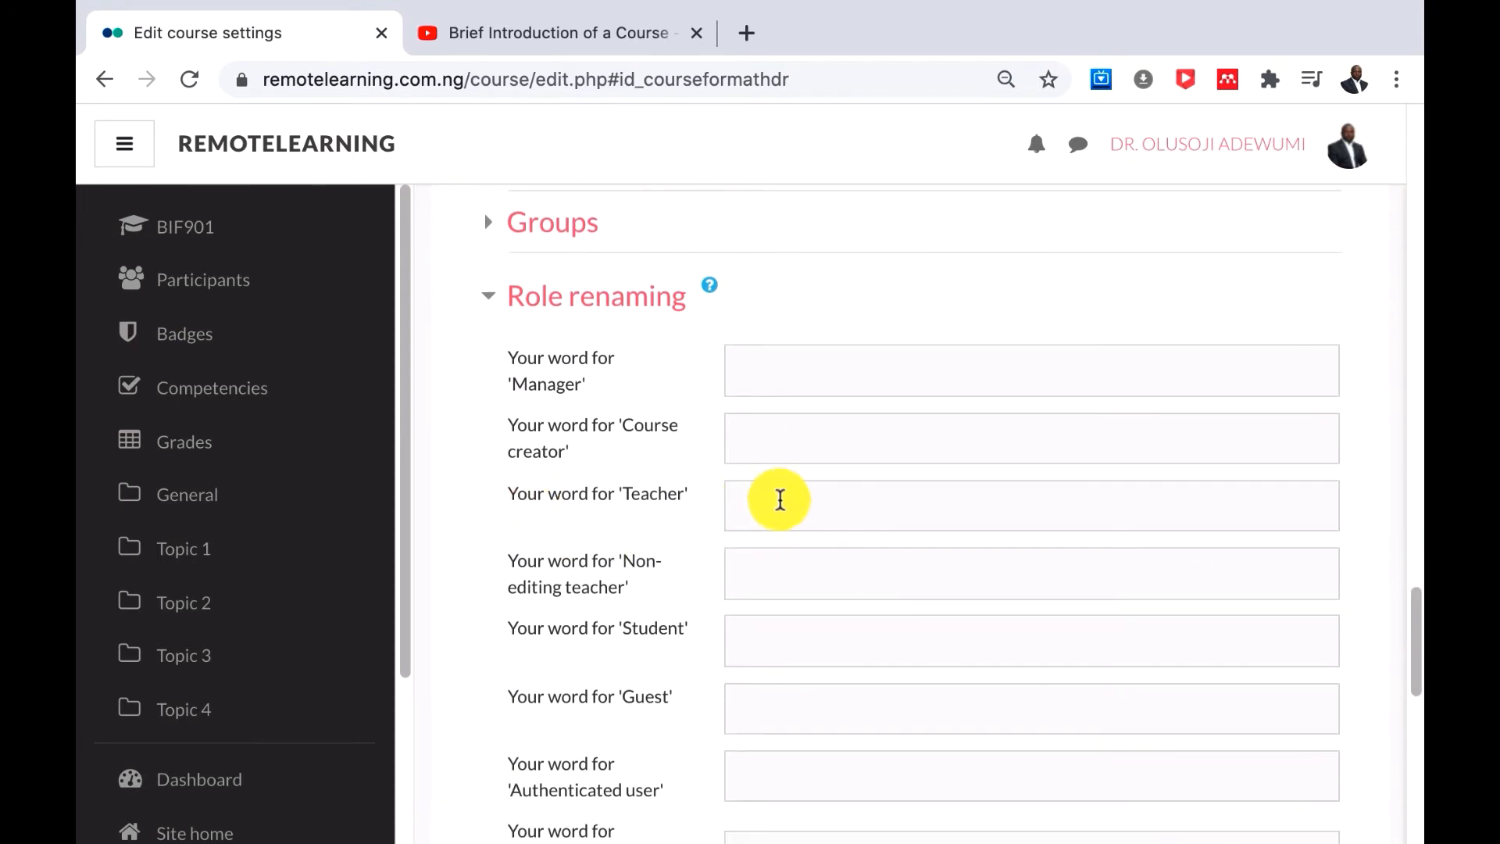
{"action": "left_click", "coordinate": [781, 496]}
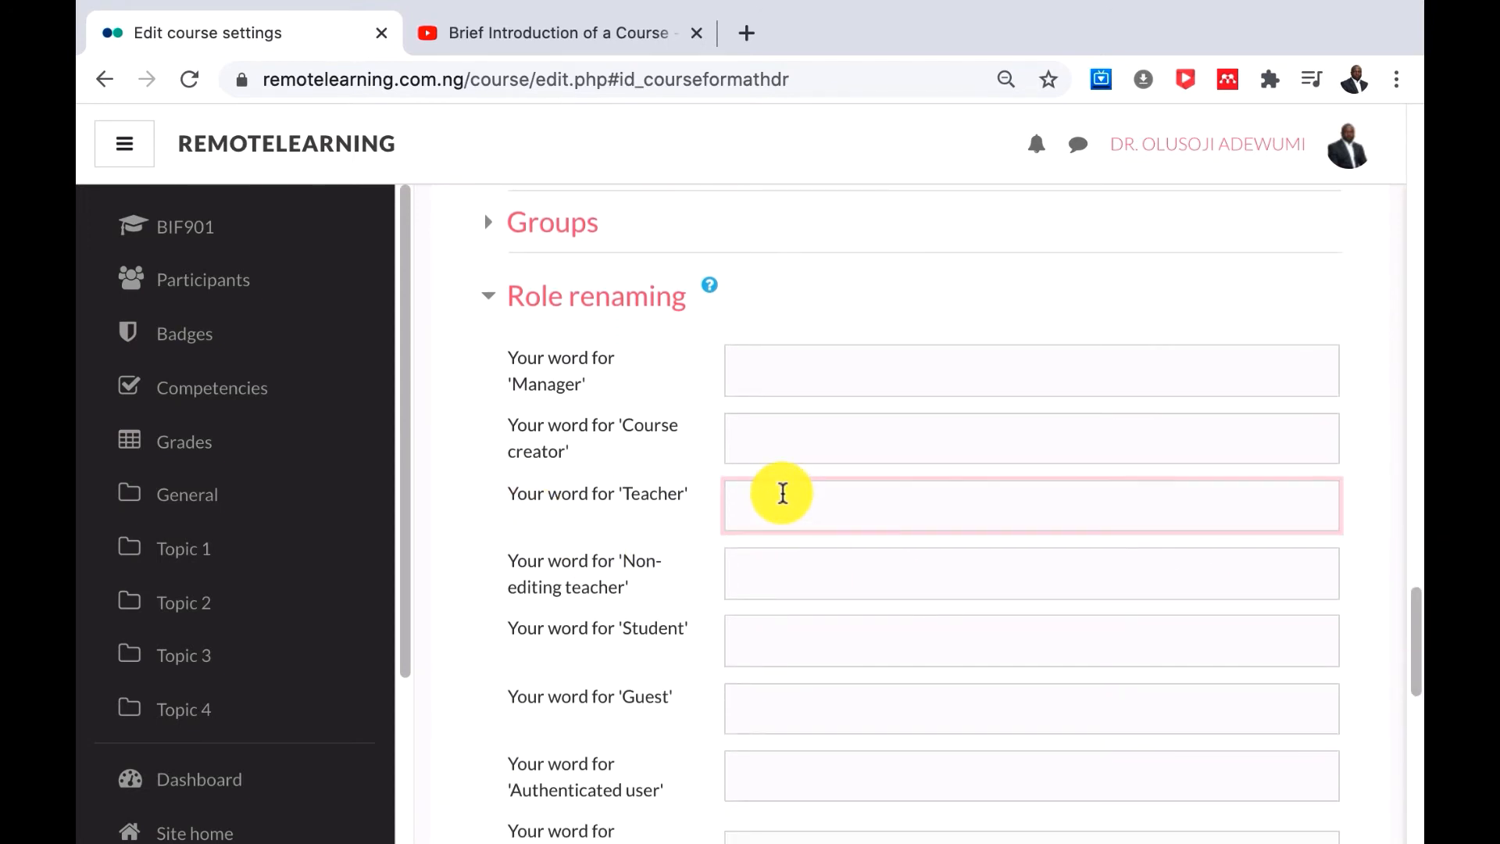
{"action": "type", "text": "Instructor"}
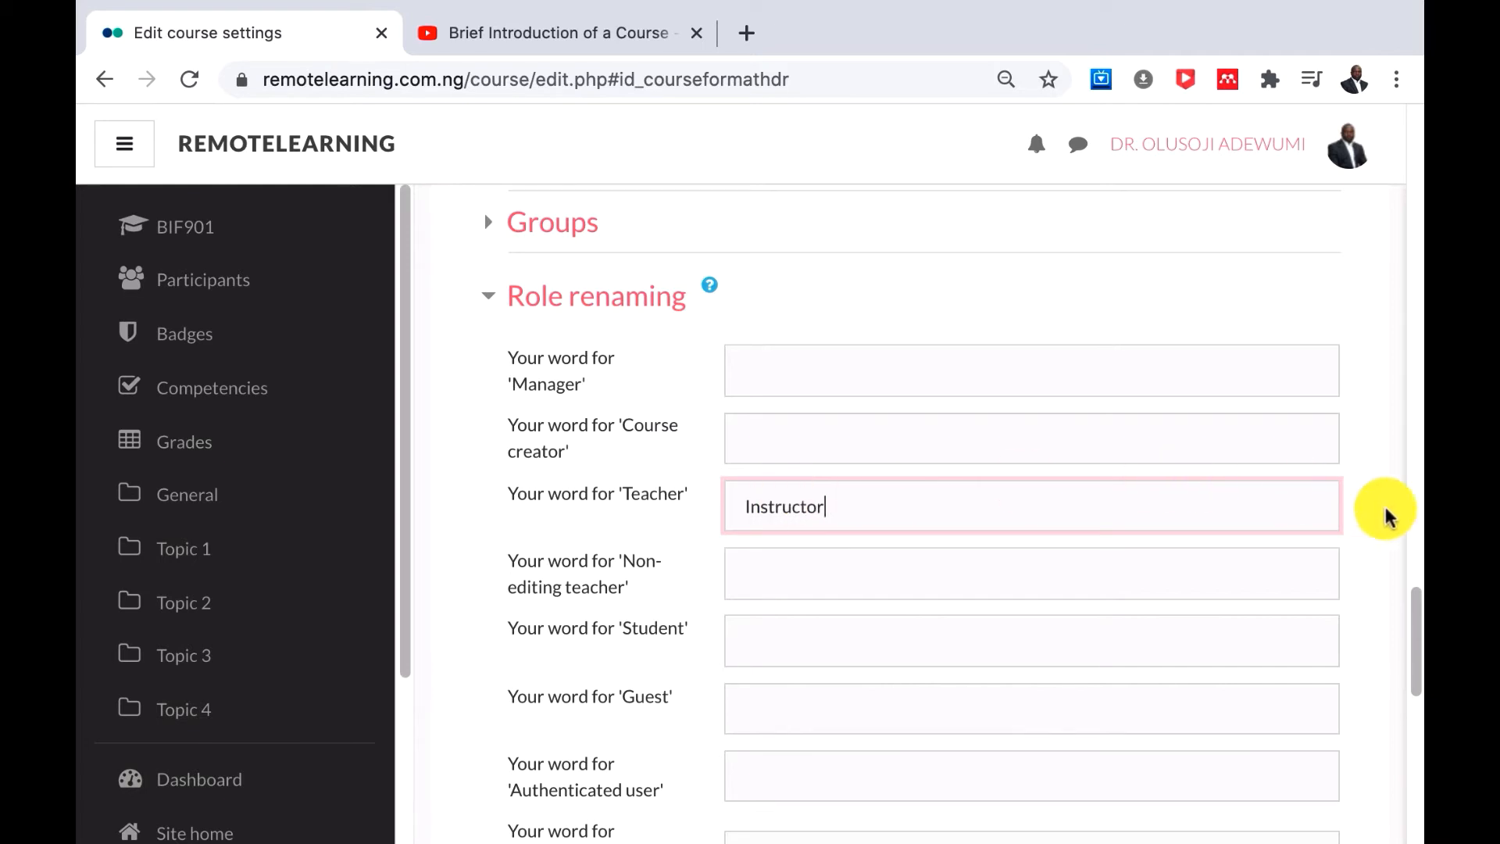
{"action": "left_click_drag", "start_coordinate": [1415, 613], "coordinate": [1415, 706]}
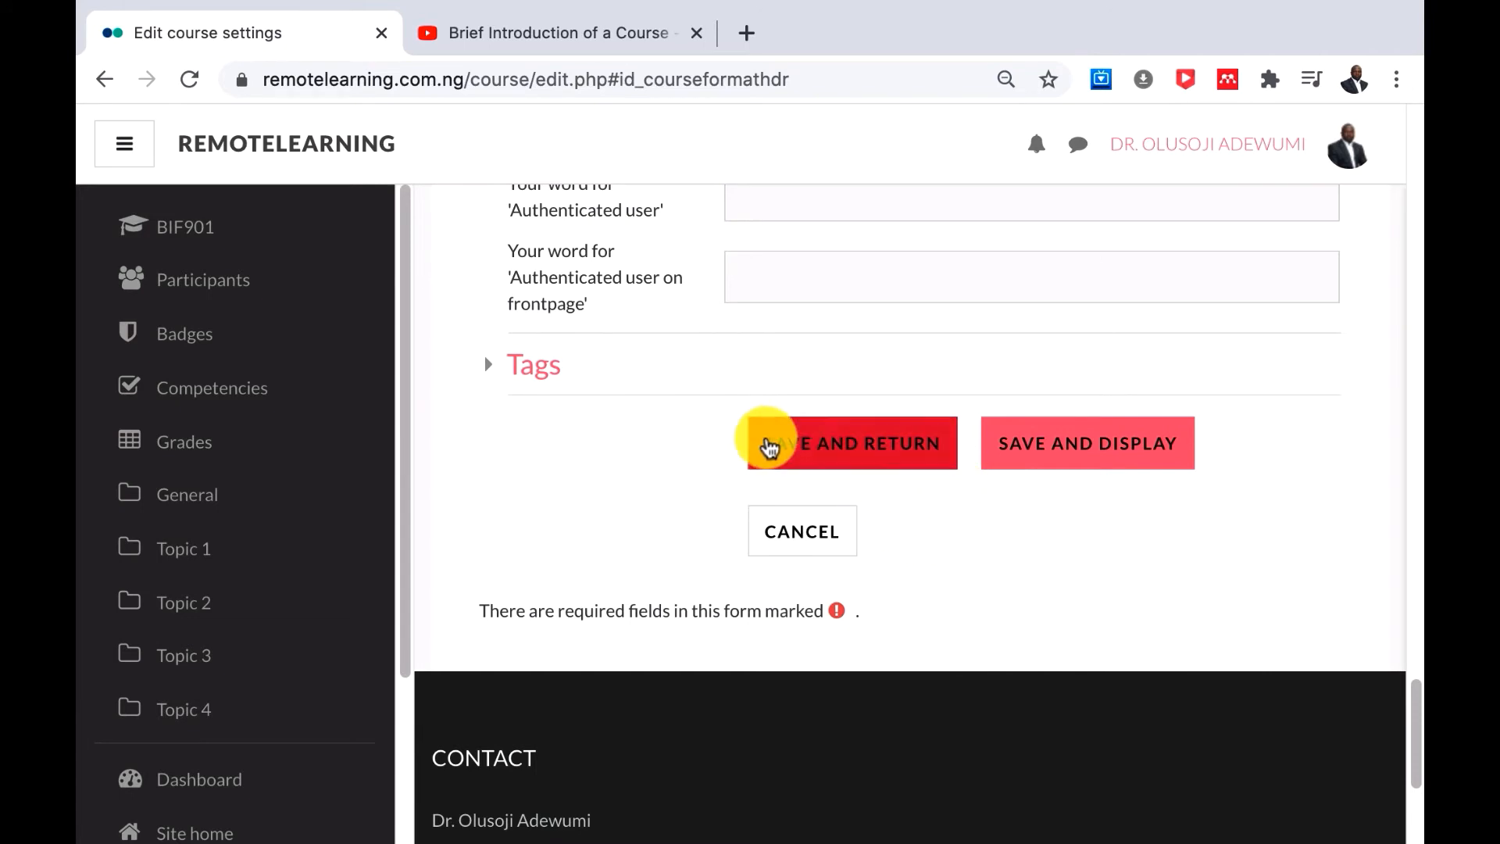
{"action": "left_click", "coordinate": [829, 452]}
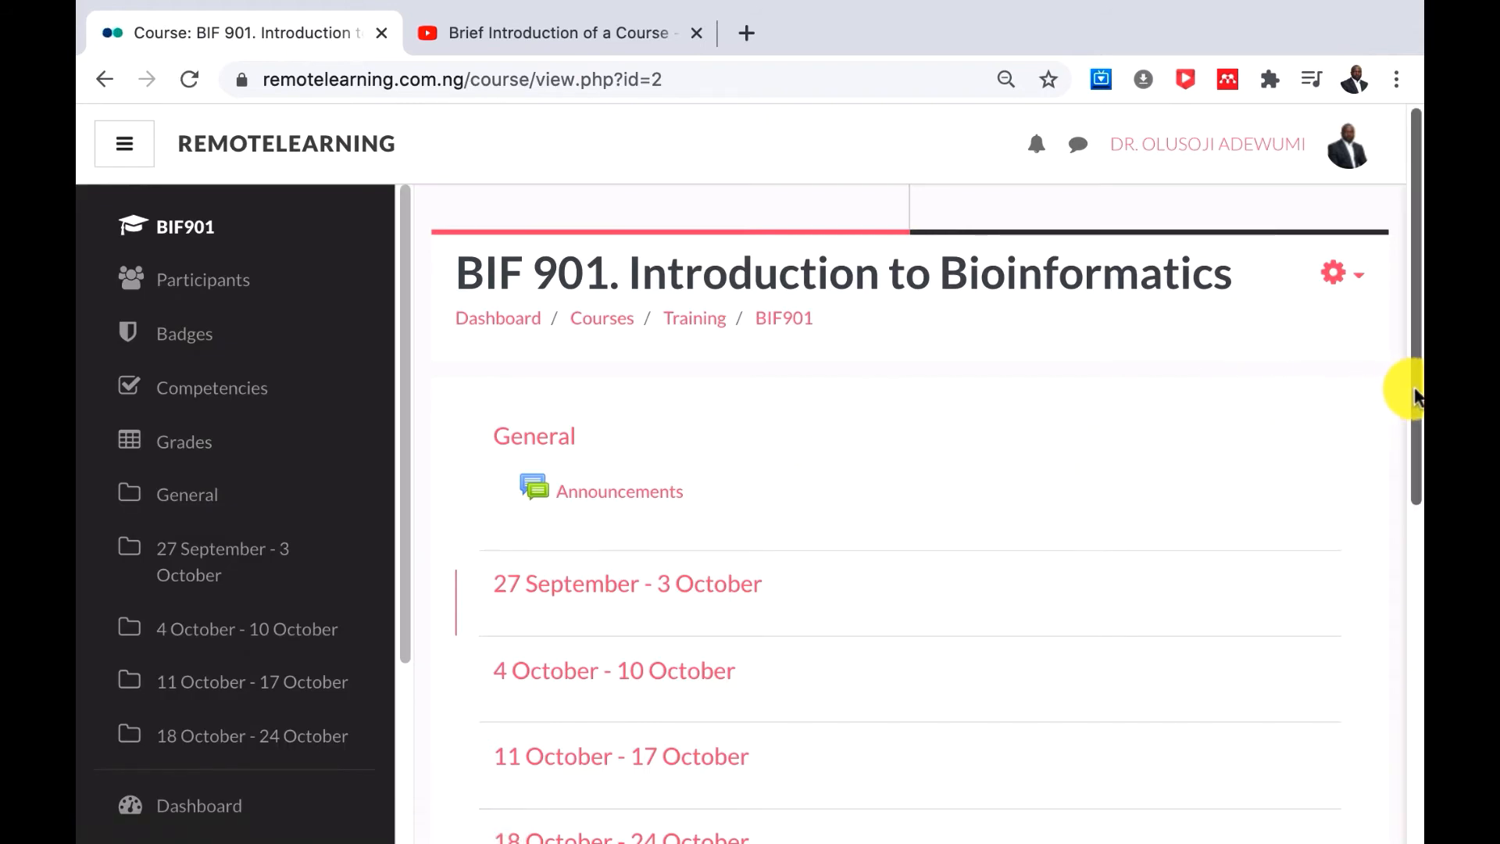
Step: Reopen the course settings, change the course format to Topics format, and save the change
{"action": "left_click_drag", "start_coordinate": [1416, 397], "coordinate": [1400, 473]}
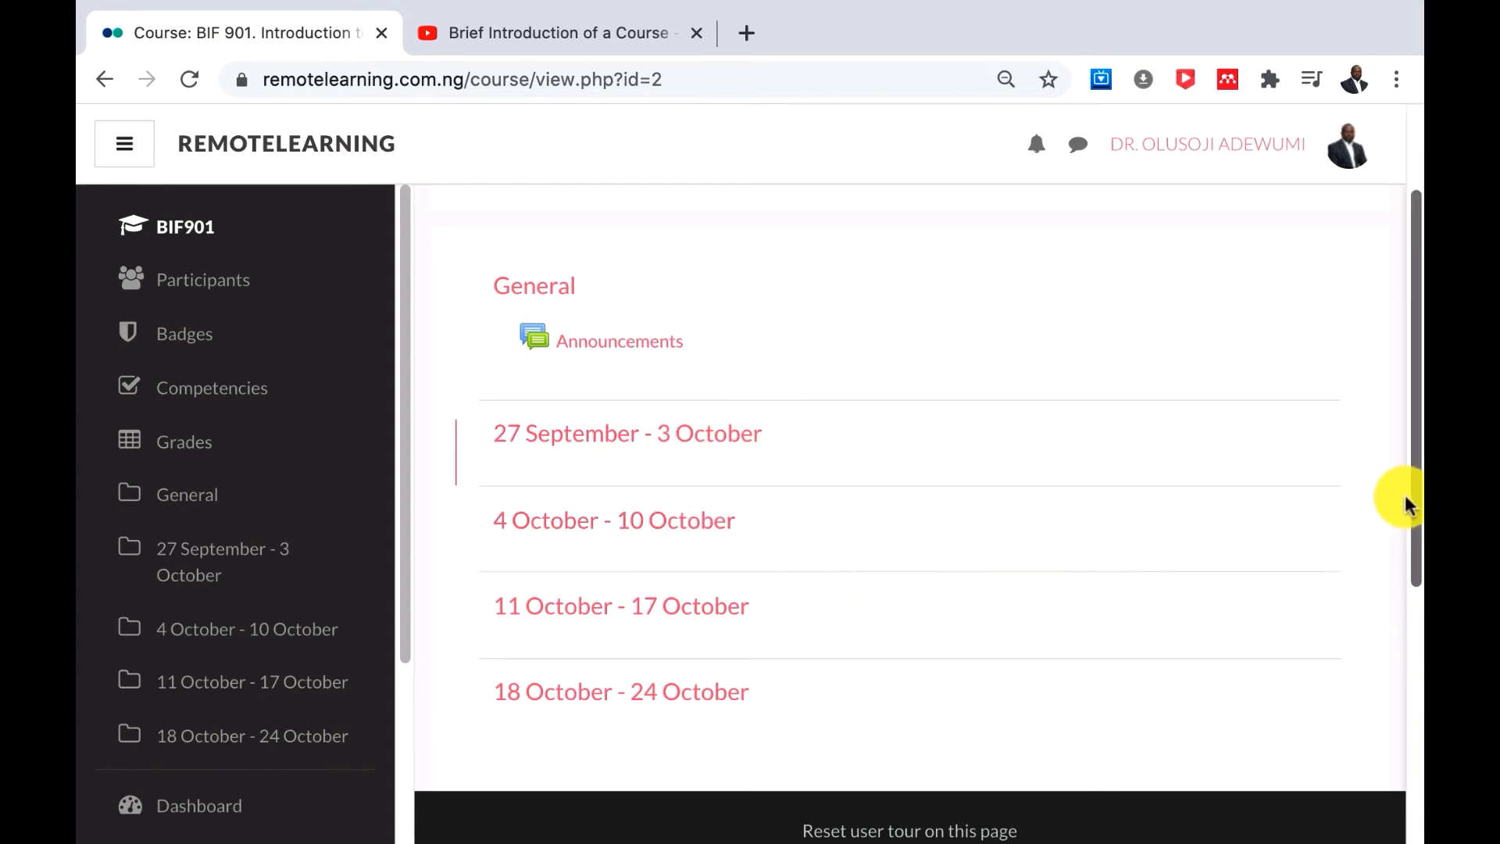
{"action": "left_click_drag", "start_coordinate": [1414, 501], "coordinate": [1406, 402]}
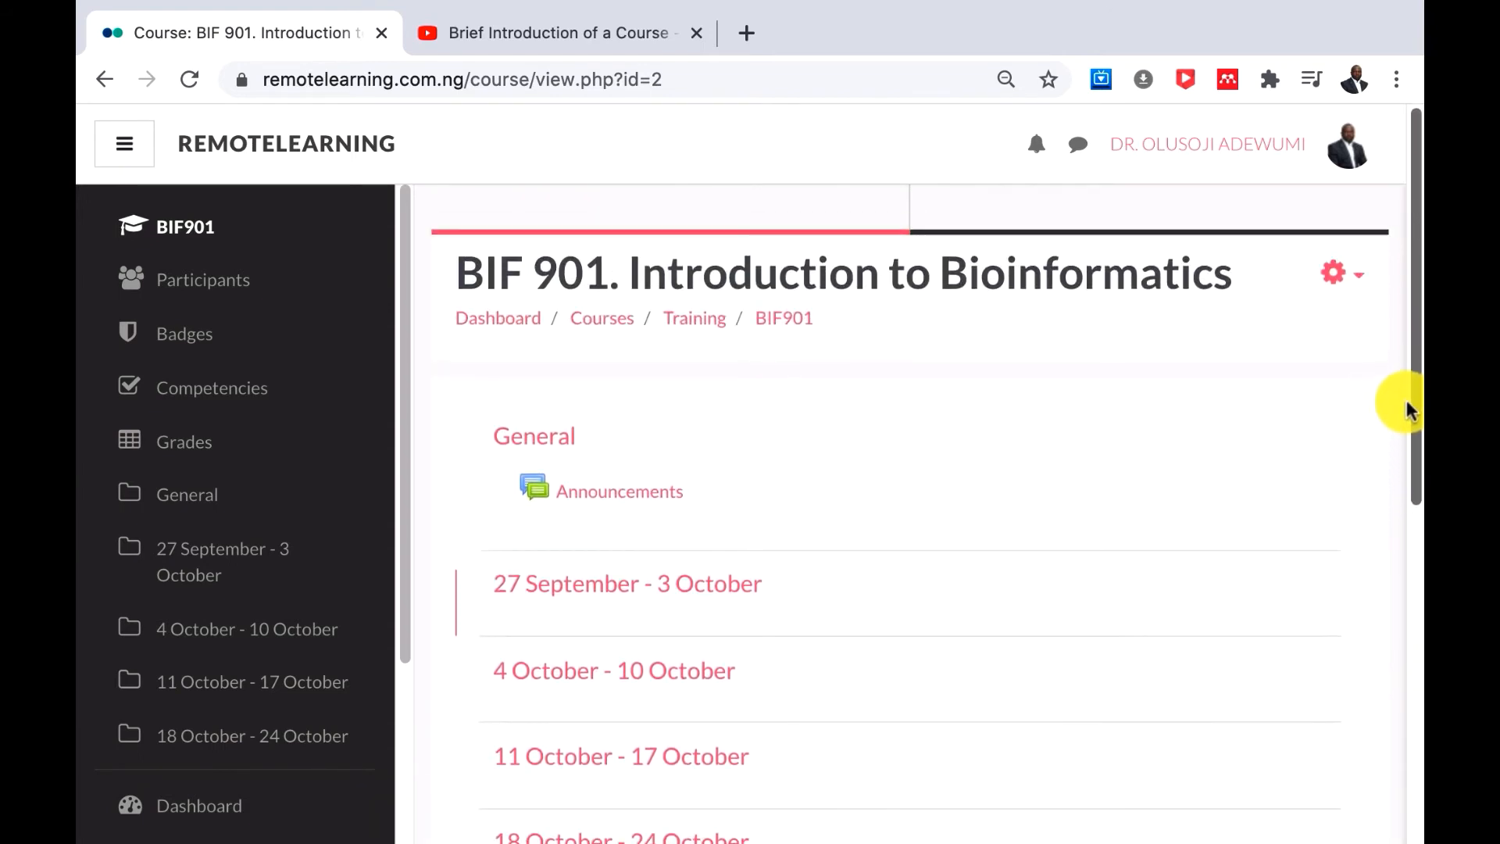
{"action": "left_click", "coordinate": [1346, 275]}
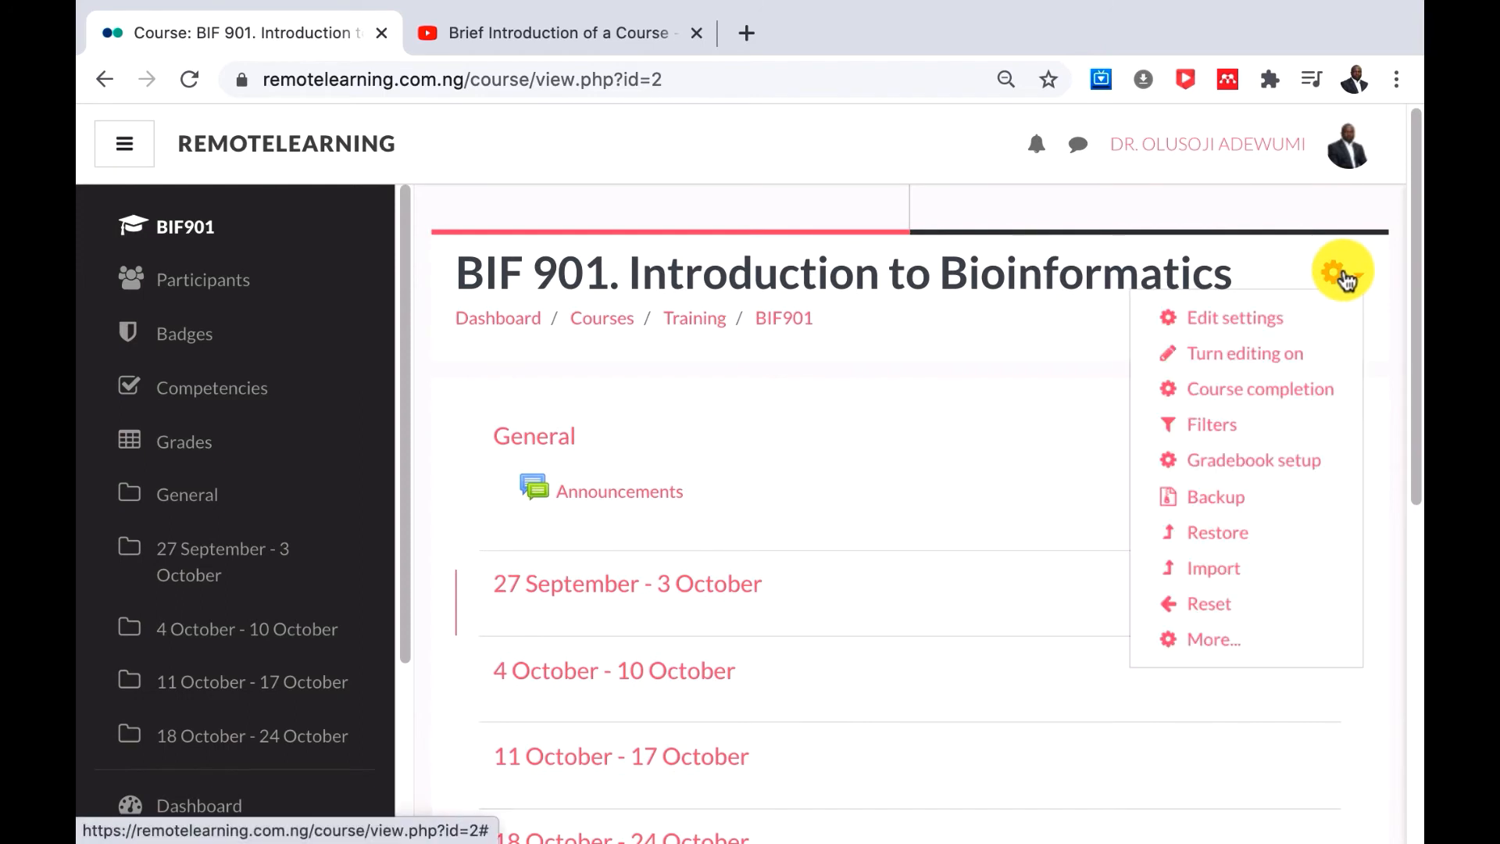
{"action": "left_click", "coordinate": [1230, 315]}
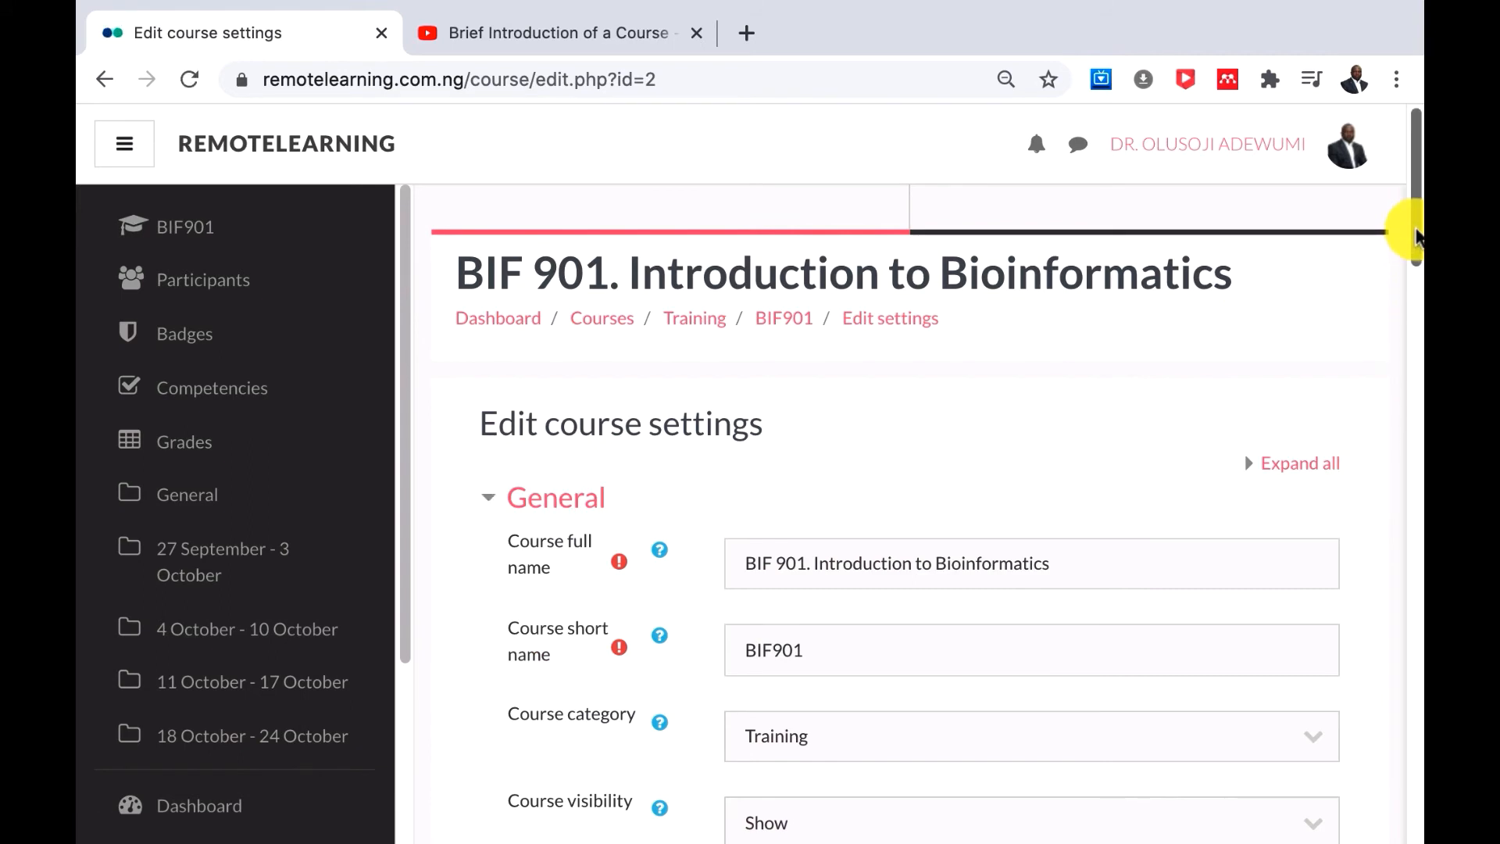
{"action": "scroll", "coordinate": [1412, 321], "scroll_direction": "down", "scroll_amount": 5}
{"action": "left_click_drag", "start_coordinate": [1410, 367], "coordinate": [1410, 660]}
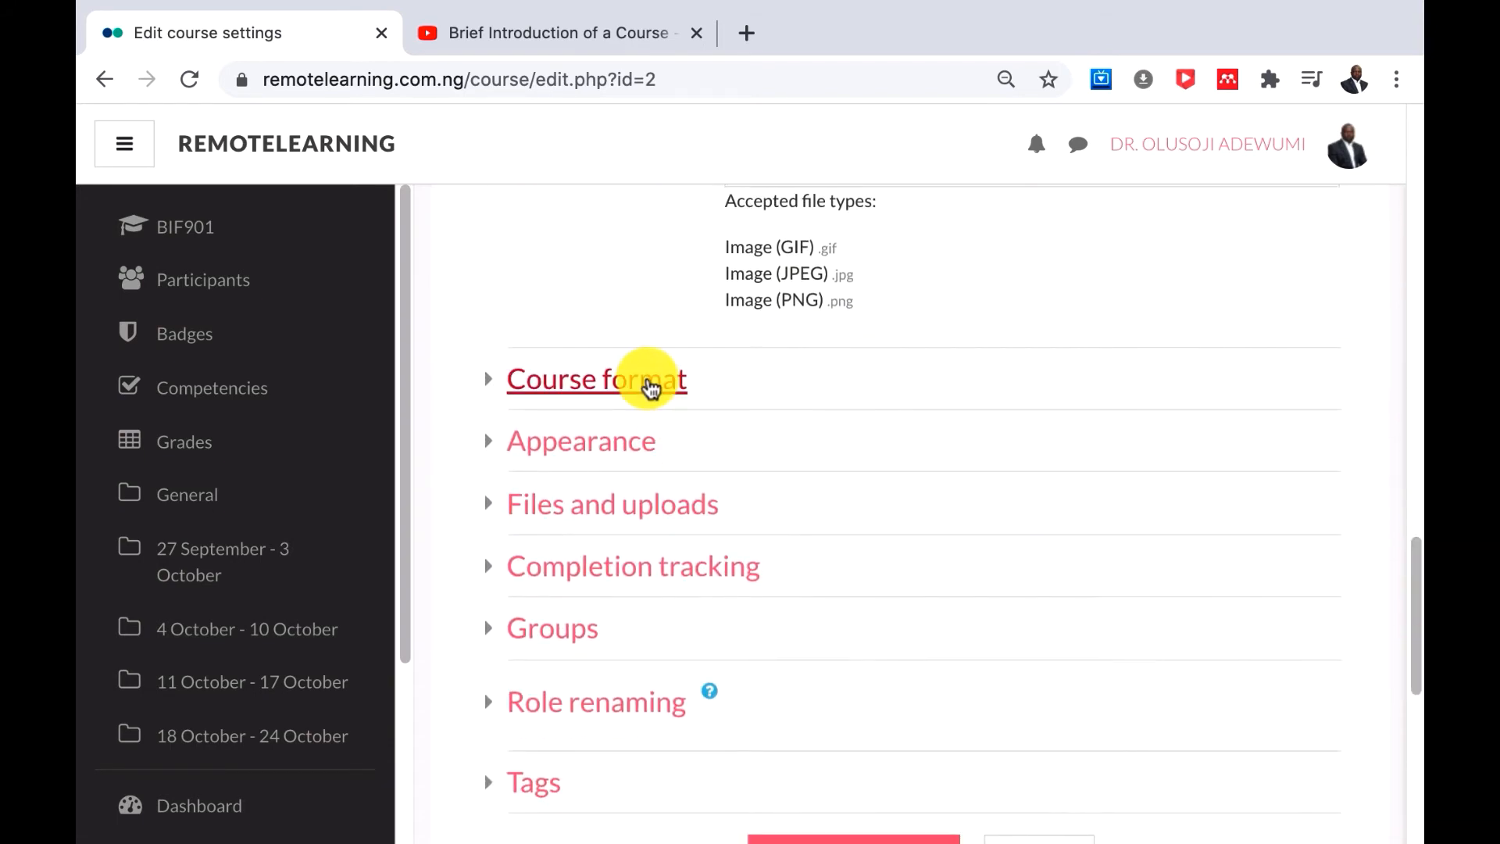
{"action": "left_click", "coordinate": [653, 381]}
{"action": "left_click", "coordinate": [849, 453]}
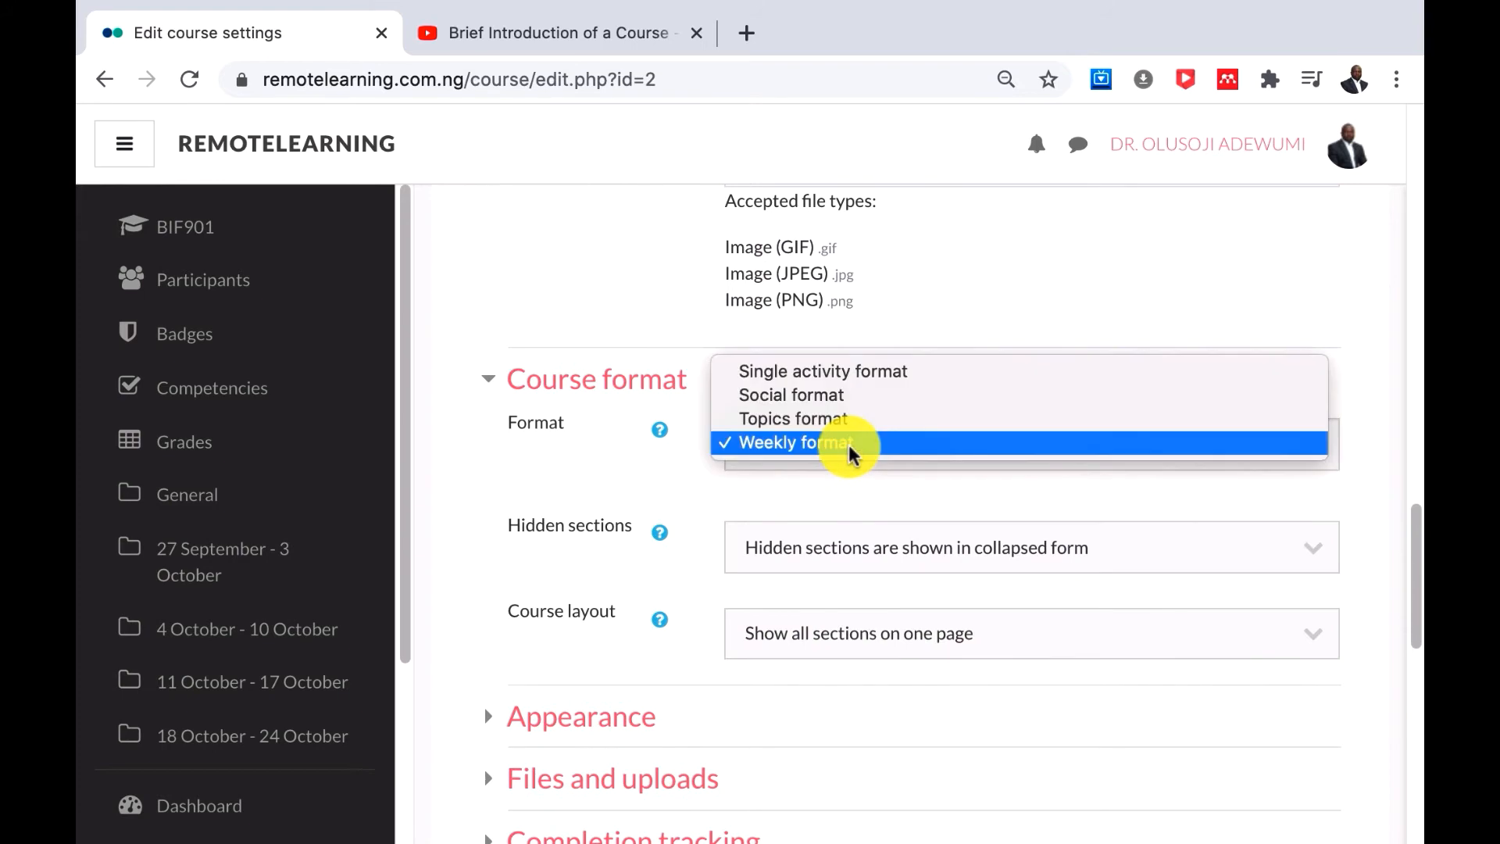
{"action": "left_click", "coordinate": [757, 426]}
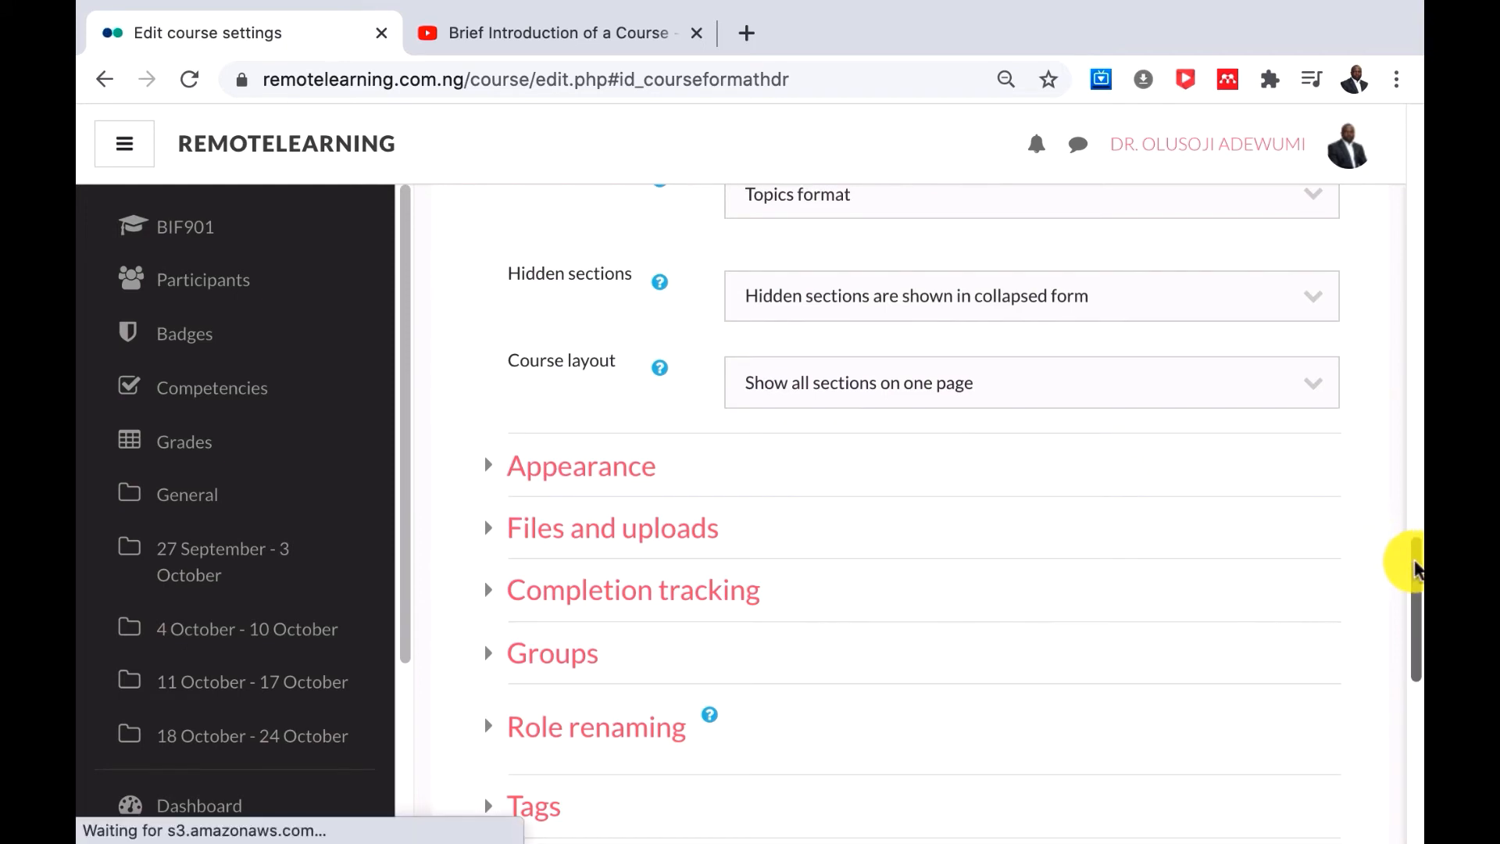
{"action": "left_click_drag", "start_coordinate": [1414, 564], "coordinate": [1416, 650]}
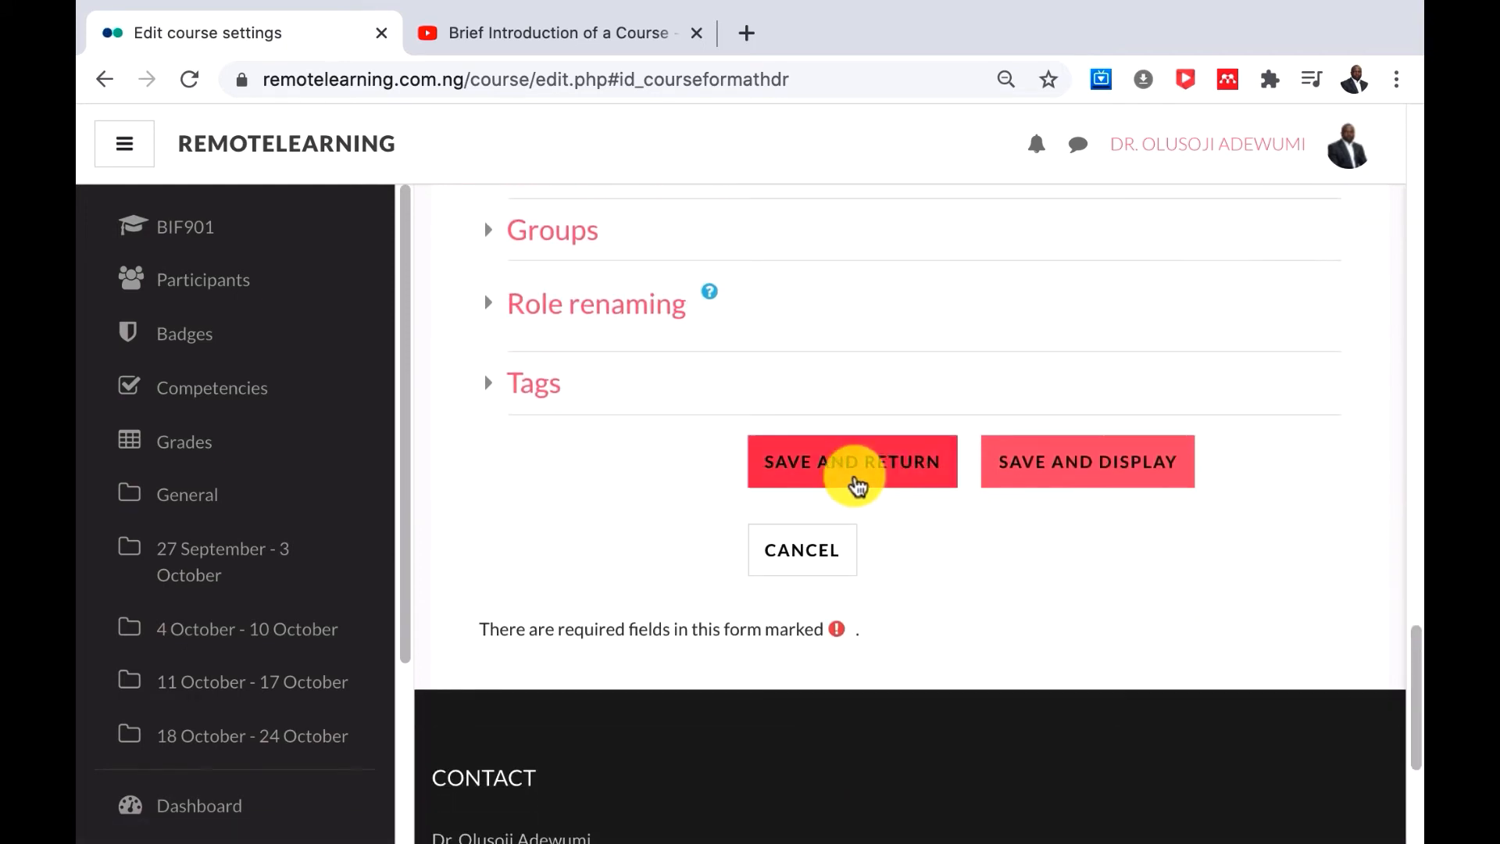
{"action": "left_click", "coordinate": [827, 468]}
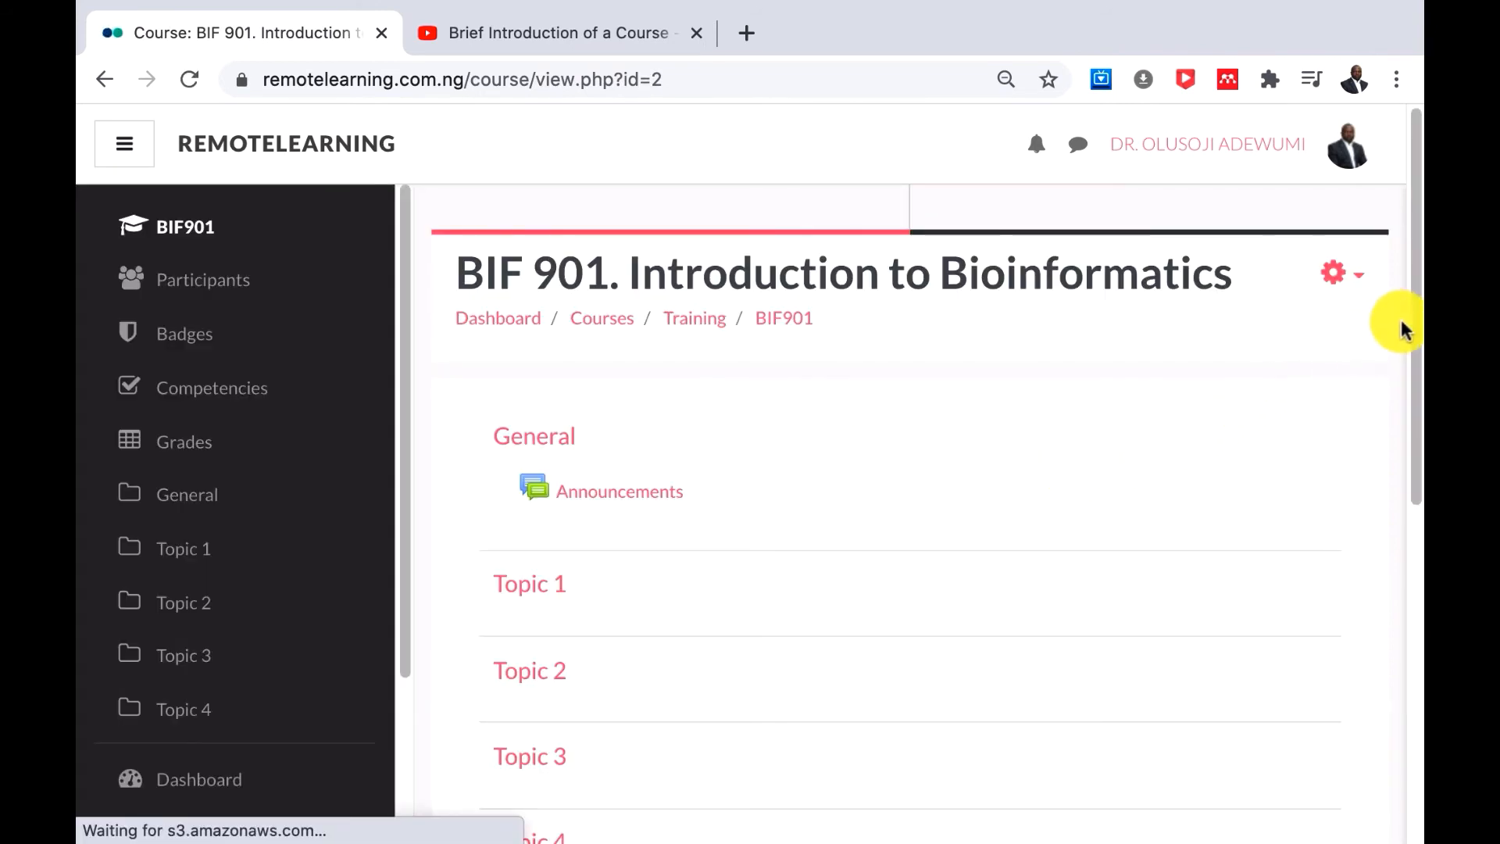
Step: Turn on editing for the BIF 901 course page
{"action": "scroll", "coordinate": [1416, 328], "scroll_direction": "down", "scroll_amount": 3}
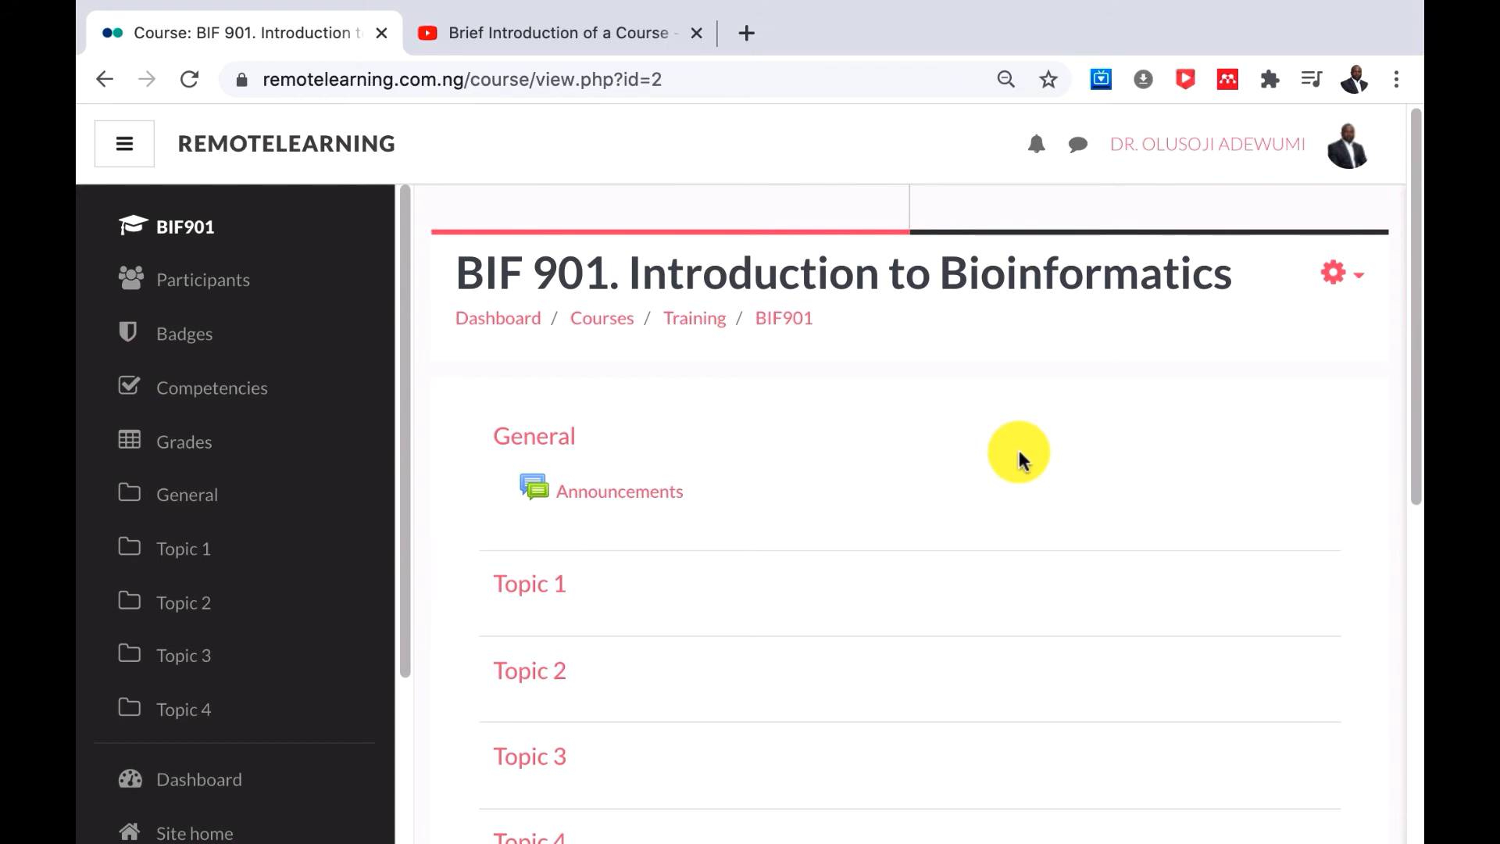
{"action": "left_click", "coordinate": [1335, 280]}
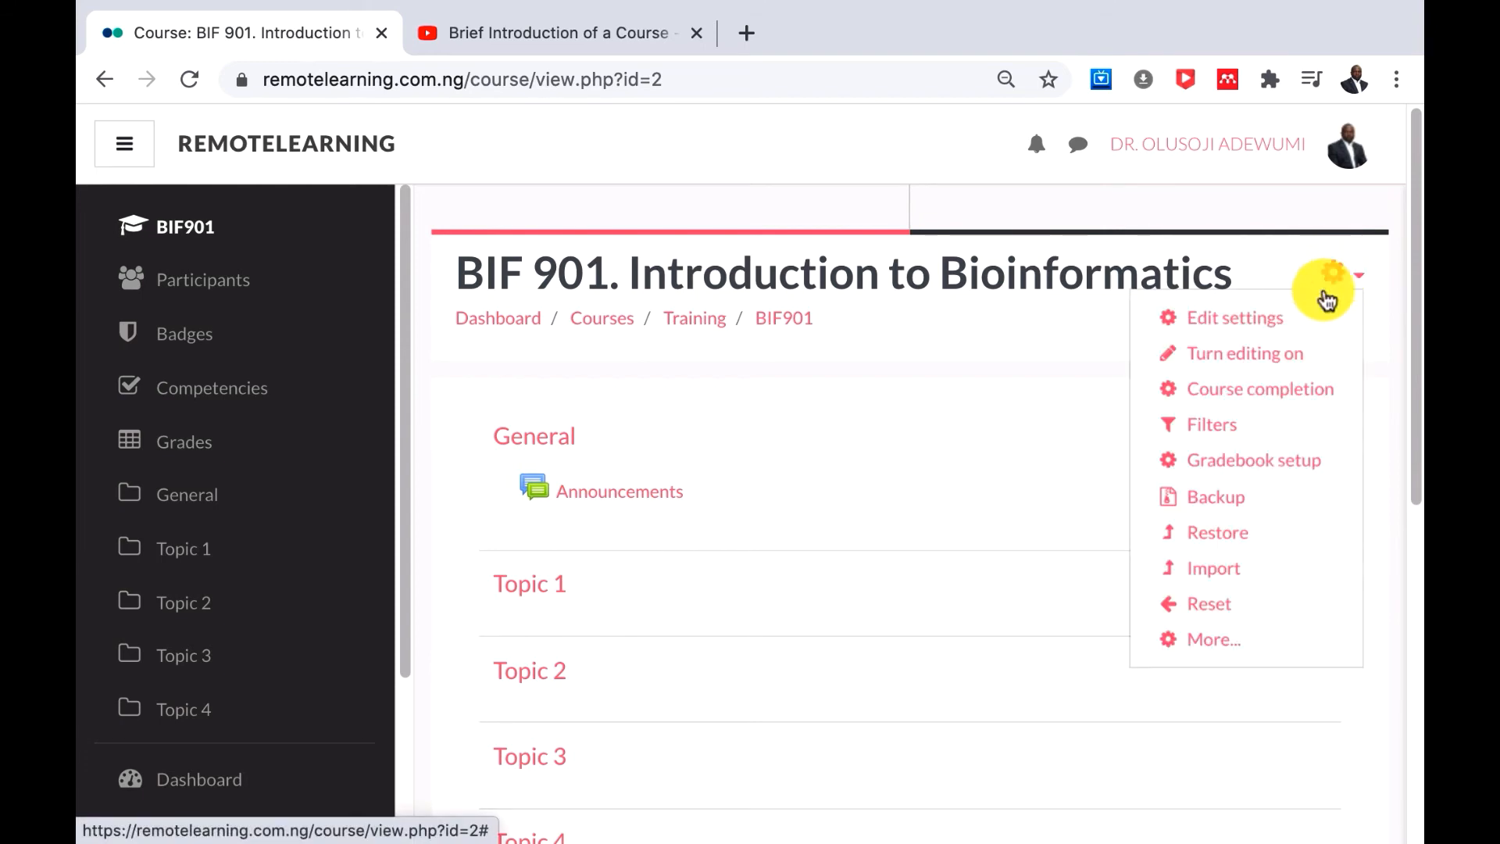
{"action": "left_click", "coordinate": [1248, 359]}
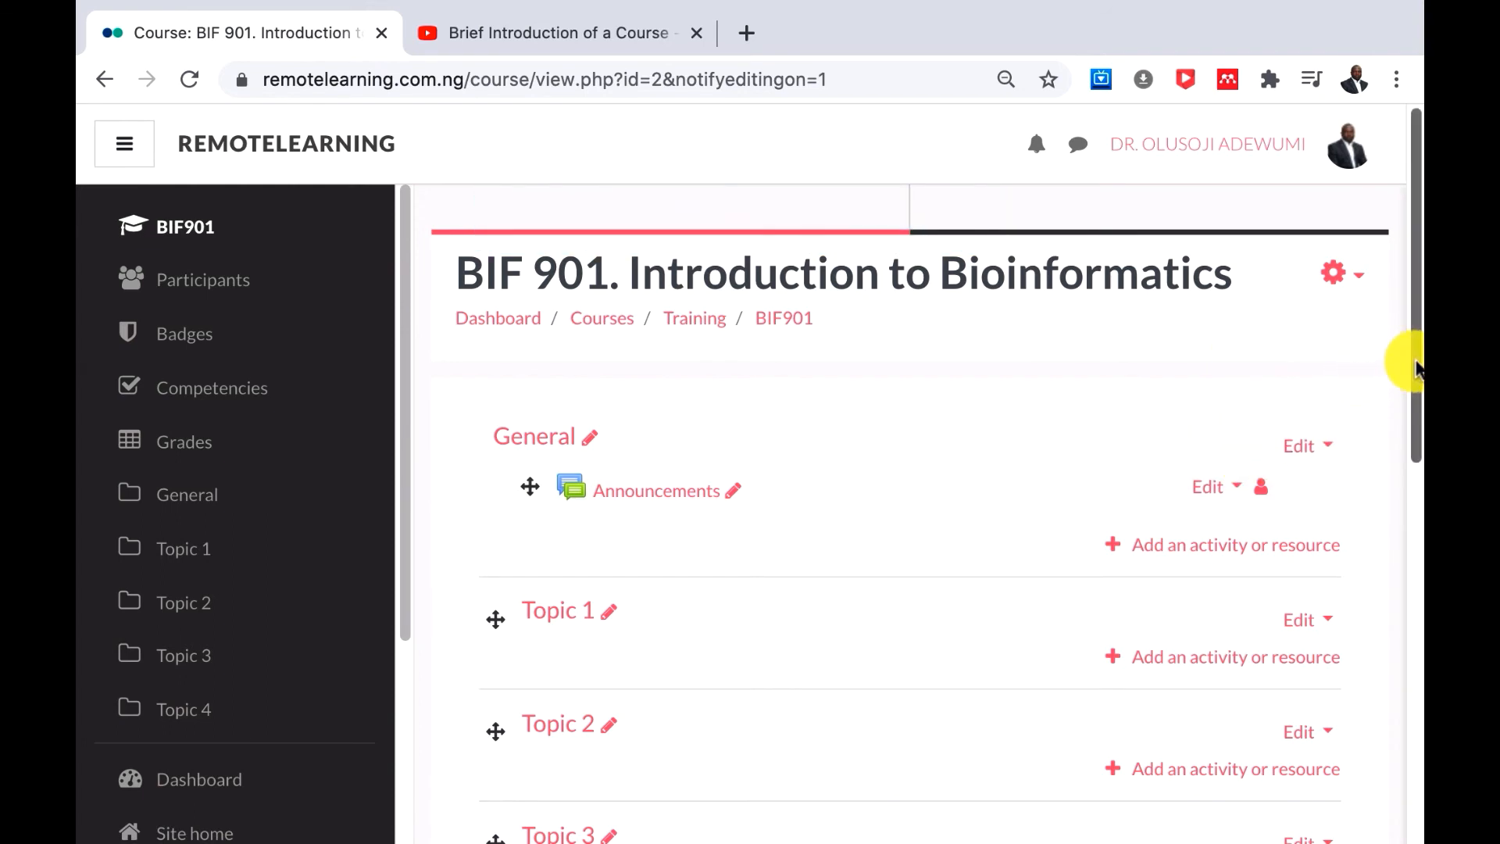
Step: Open the General section for editing and give it the custom section name "Welcome to BIF 901"
{"action": "left_click_drag", "start_coordinate": [1415, 367], "coordinate": [1406, 455]}
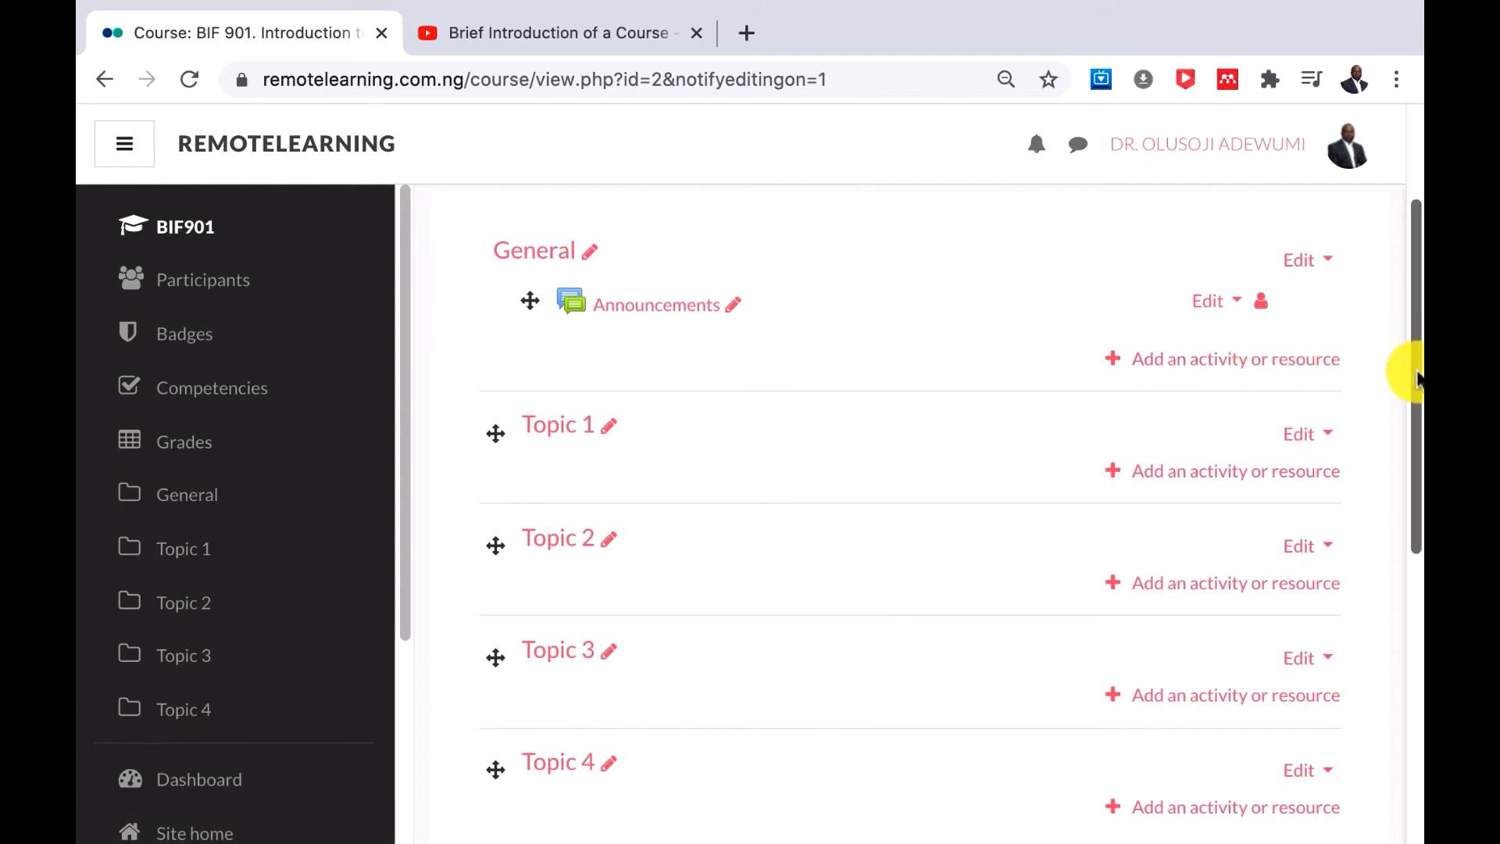
{"action": "left_click_drag", "start_coordinate": [1416, 379], "coordinate": [1420, 336]}
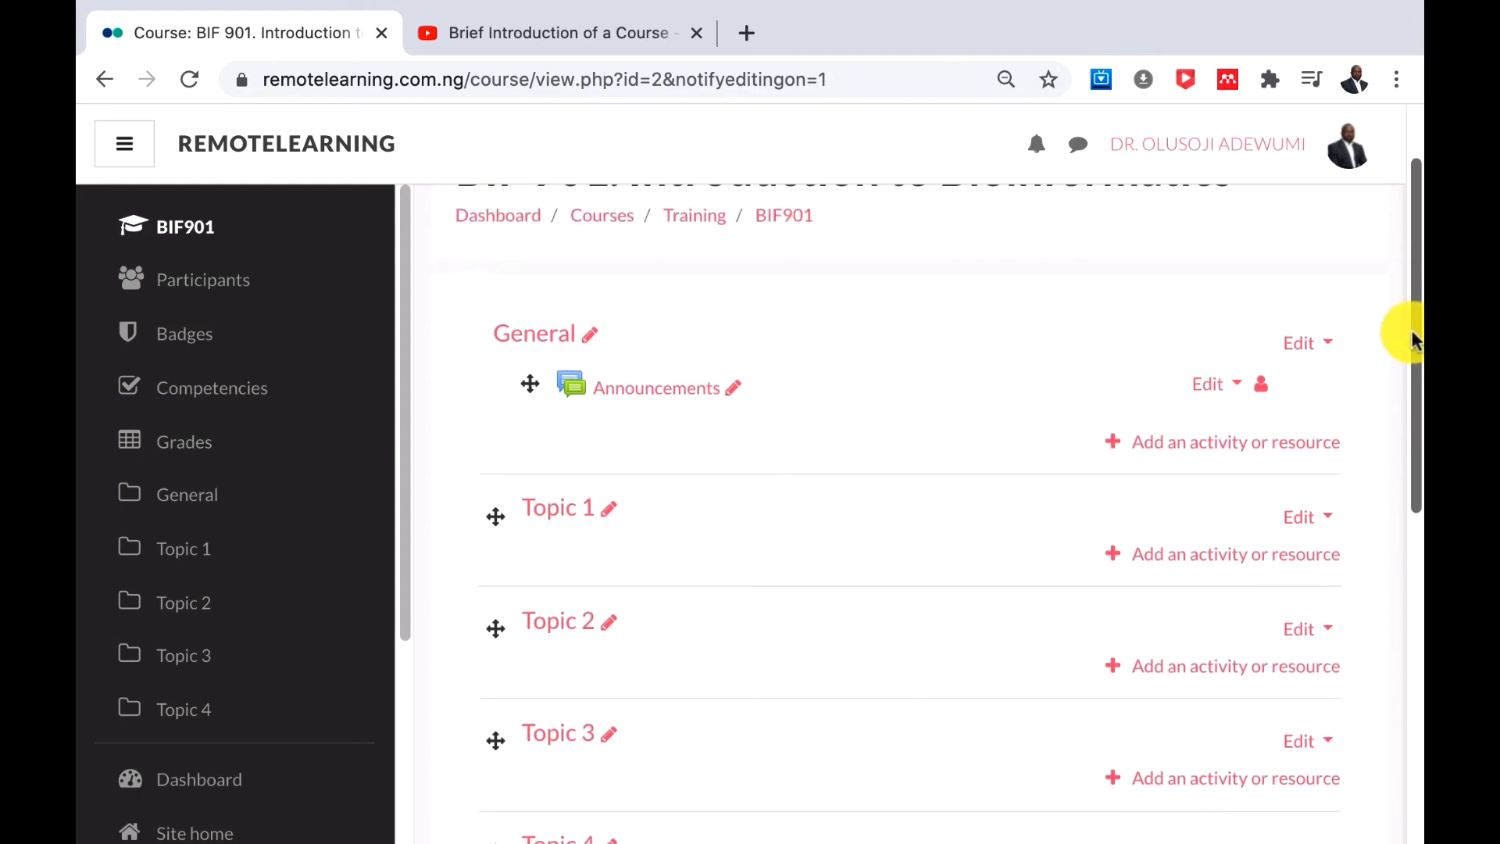
{"action": "left_click", "coordinate": [1297, 346]}
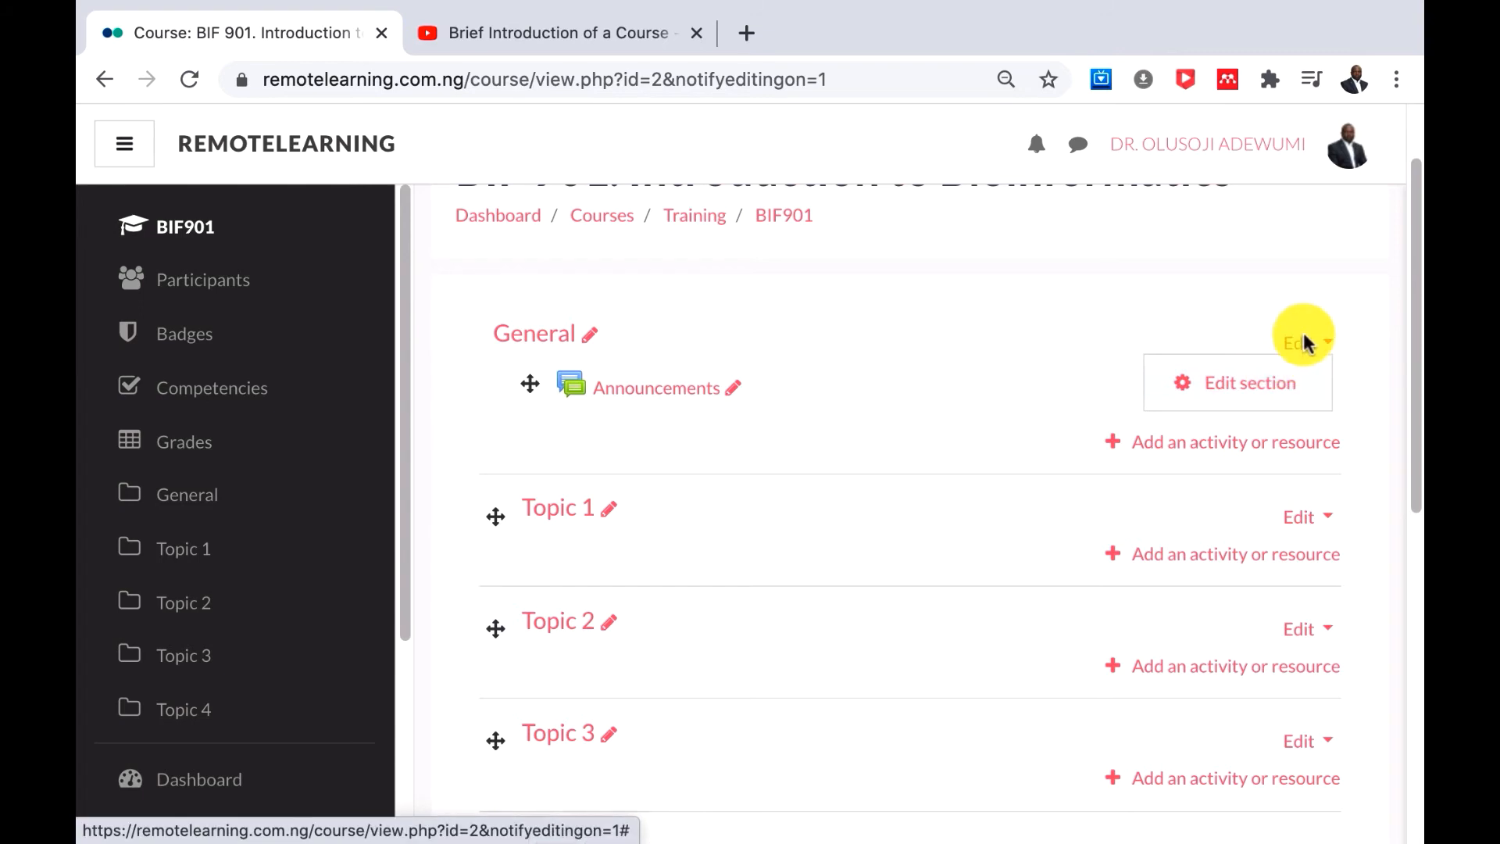
{"action": "left_click", "coordinate": [1256, 386]}
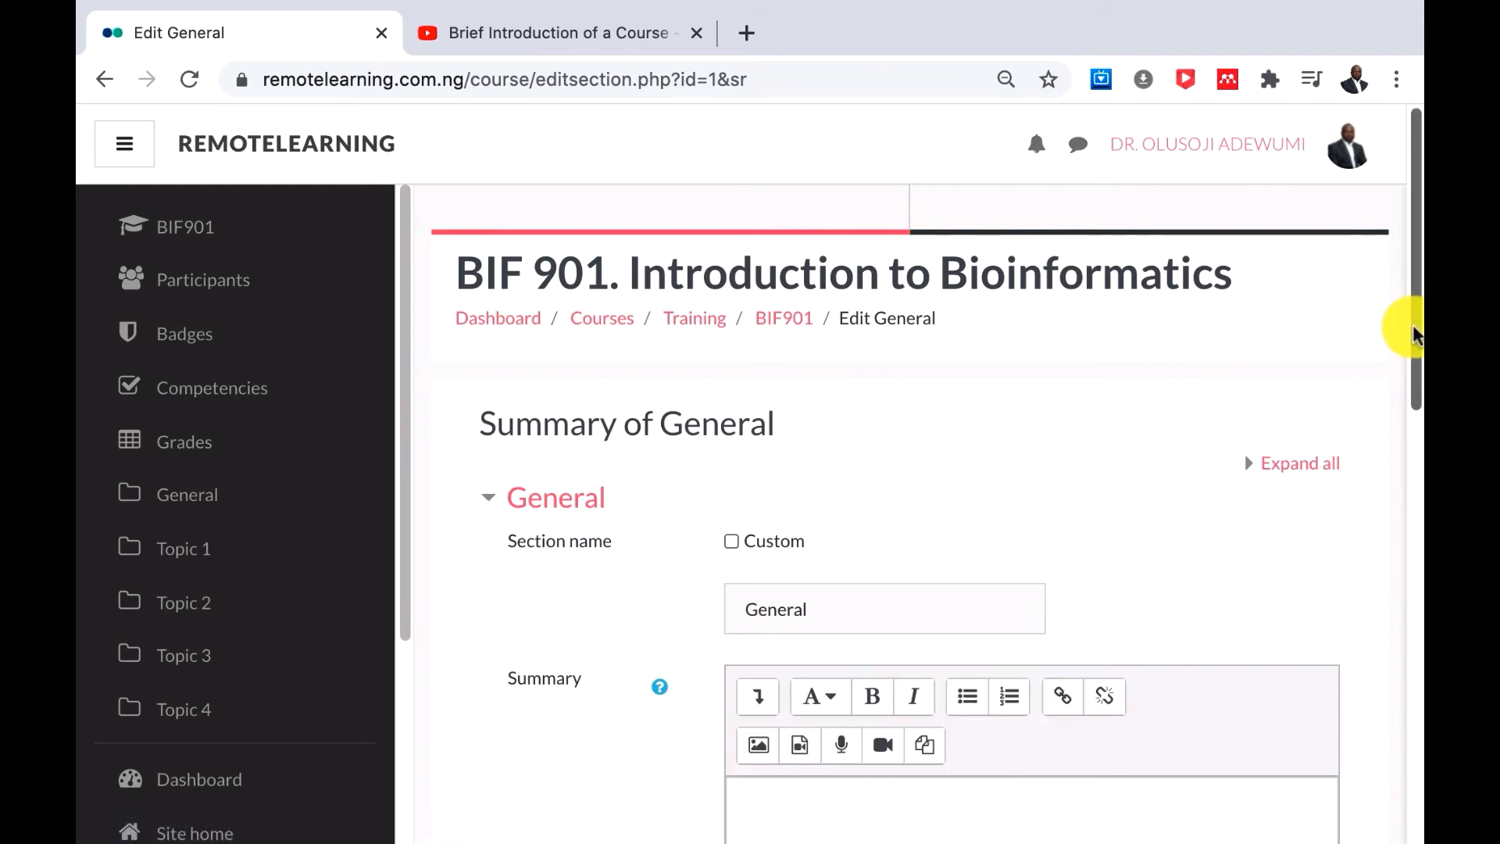
{"action": "left_click_drag", "start_coordinate": [1415, 336], "coordinate": [1416, 429]}
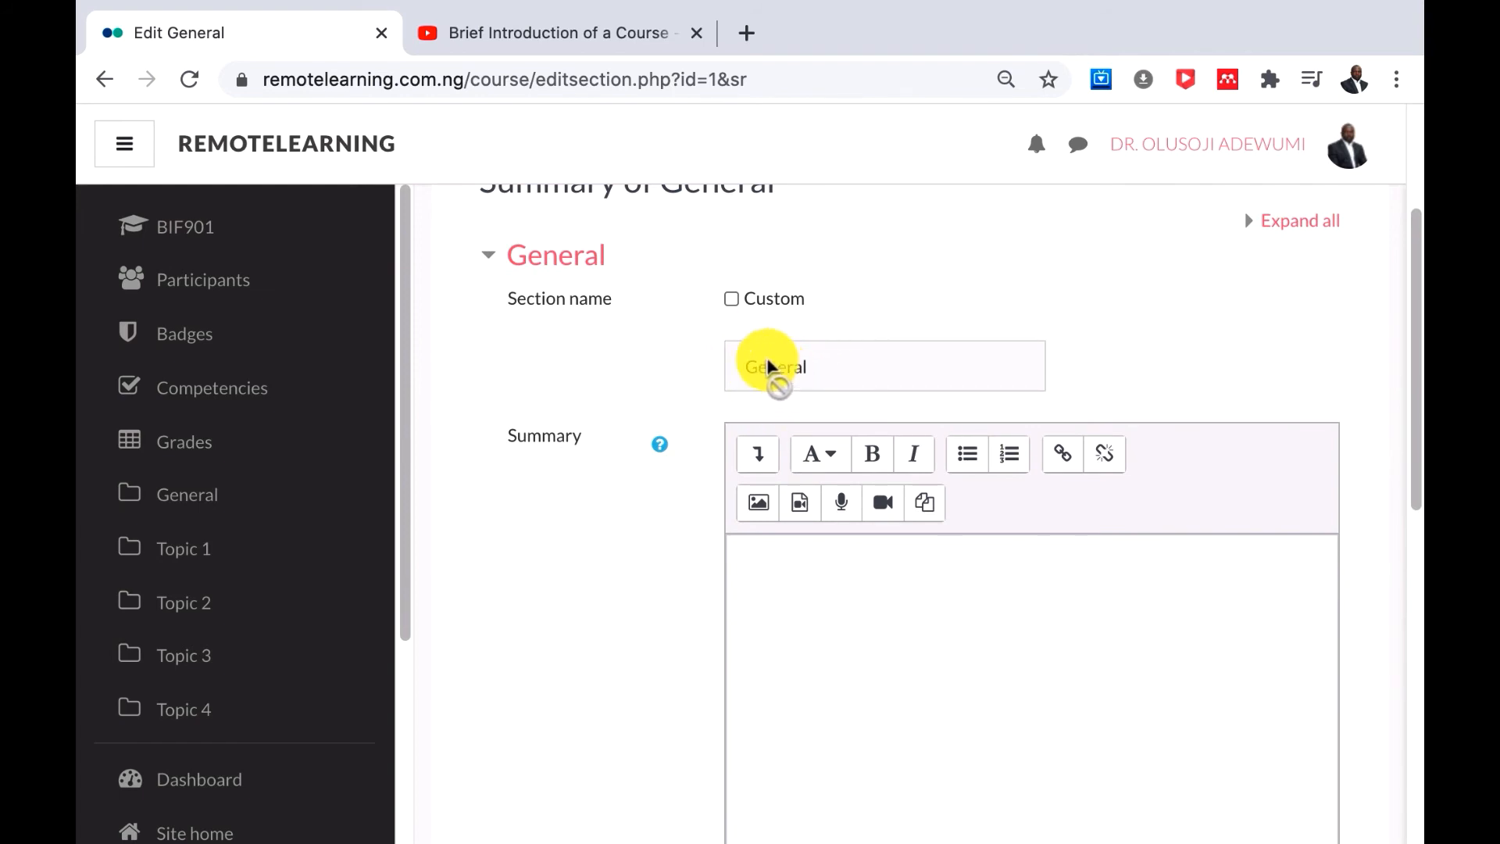
{"action": "left_click", "coordinate": [732, 299]}
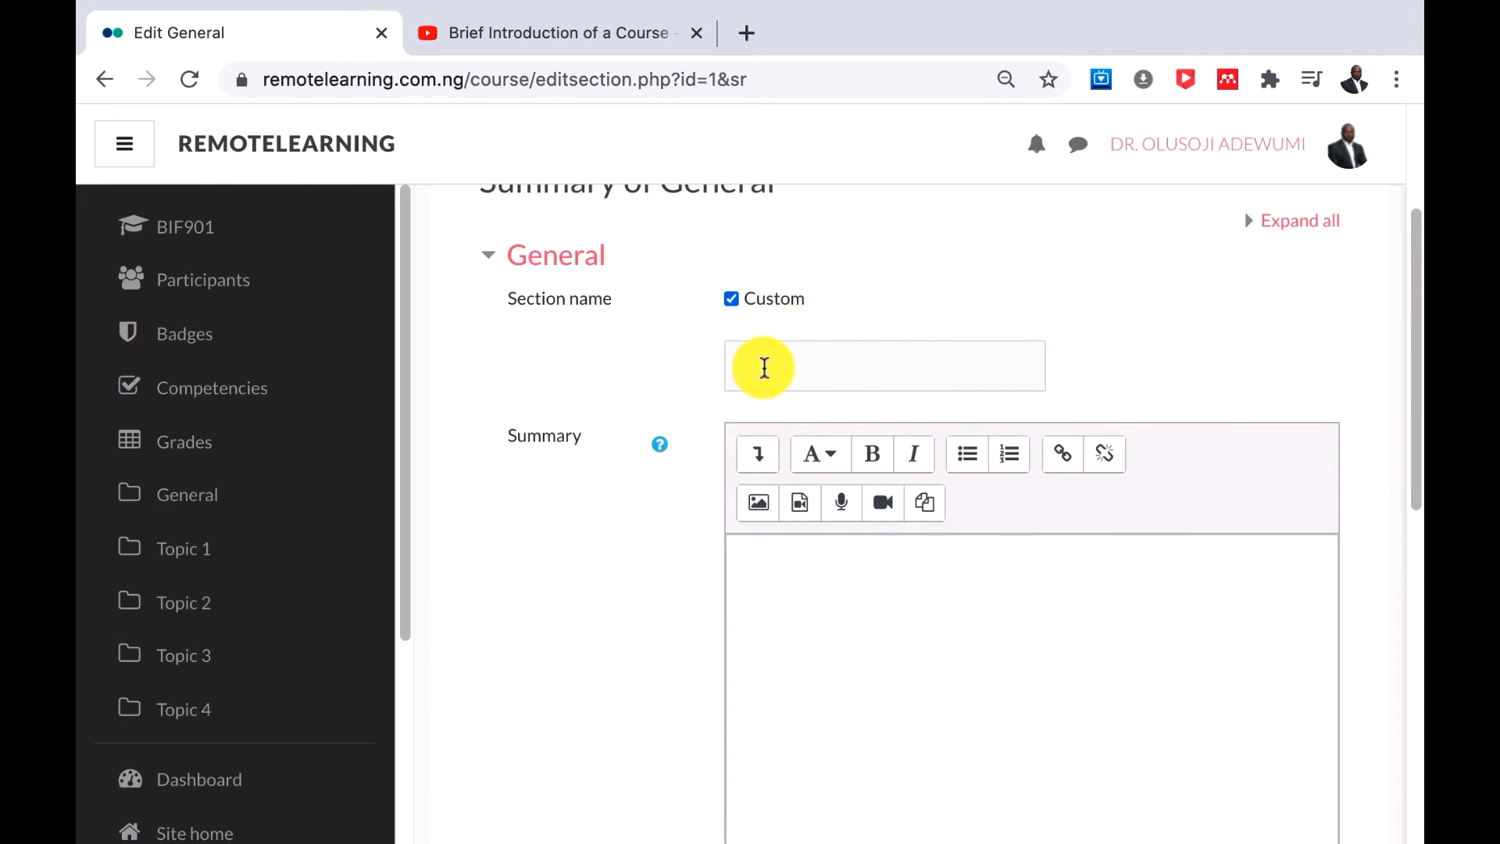
{"action": "left_click", "coordinate": [763, 367]}
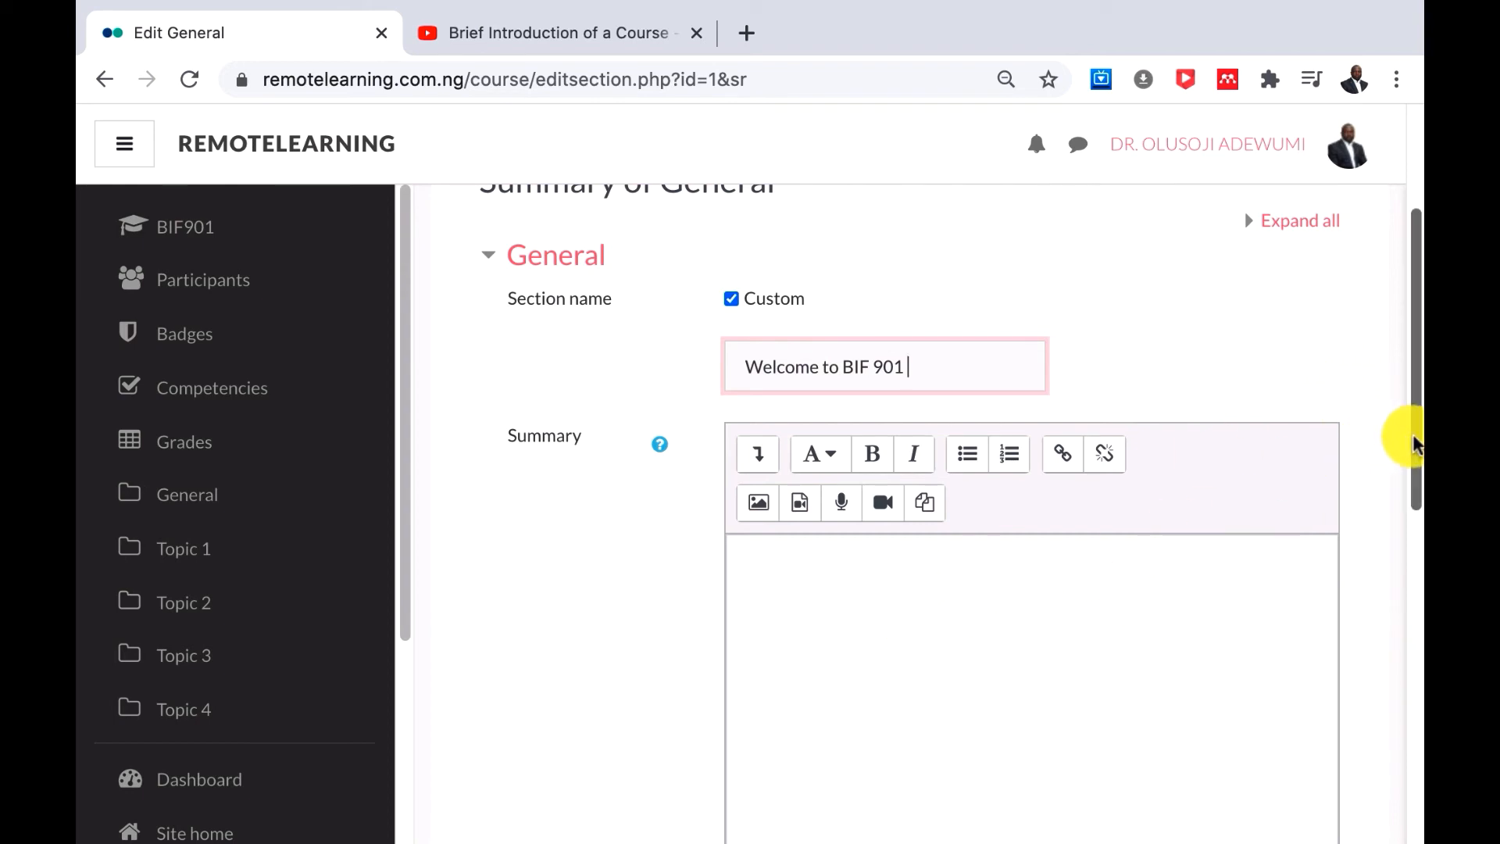
Step: Switch to YouTube and copy the share link of the "Brief Introduction of a Course" video
{"action": "left_click_drag", "start_coordinate": [1414, 444], "coordinate": [1417, 484]}
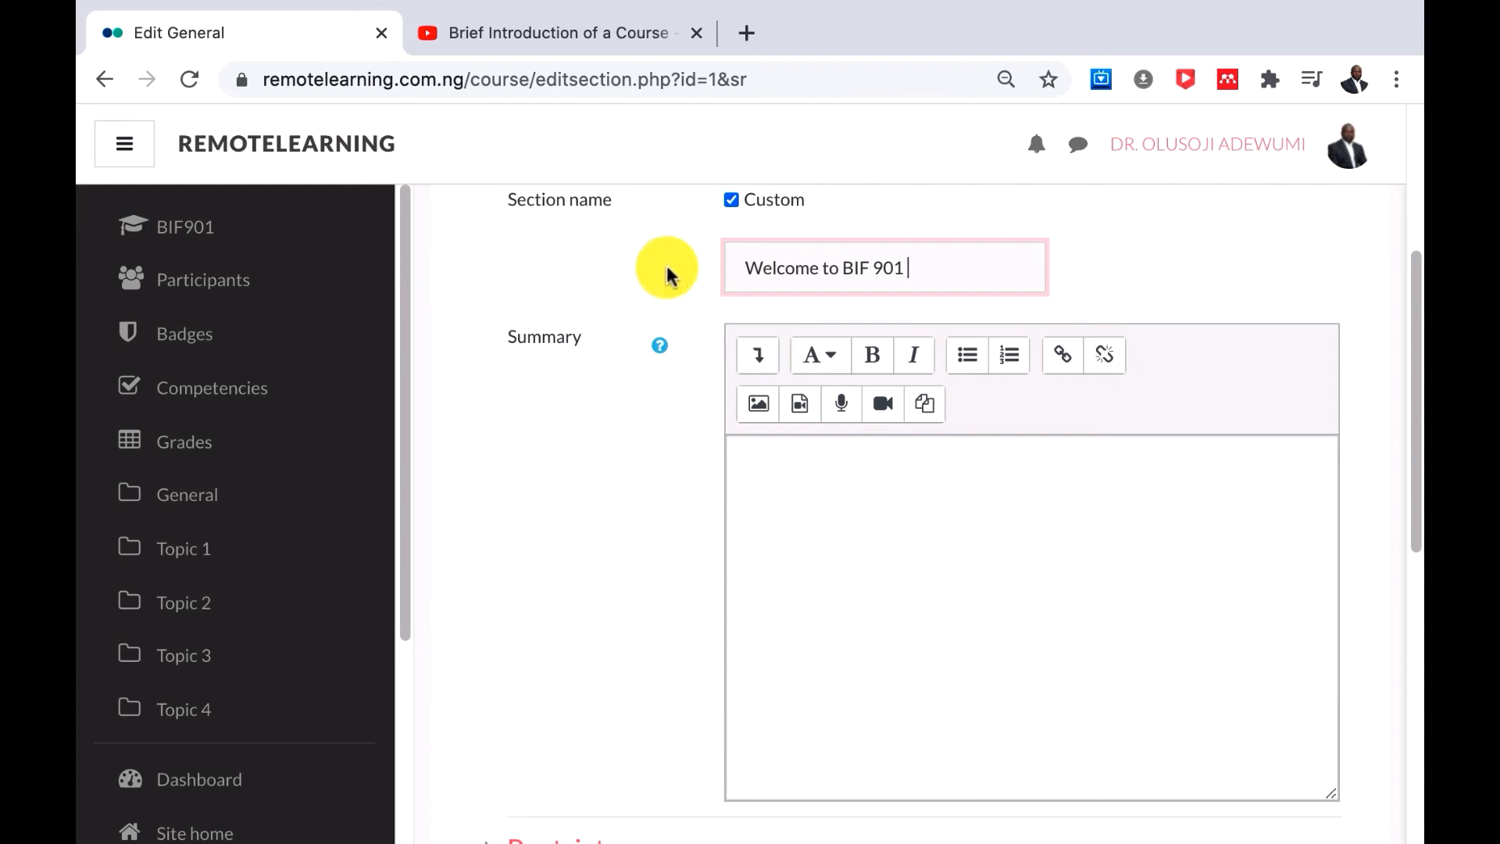
{"action": "left_click", "coordinate": [531, 33]}
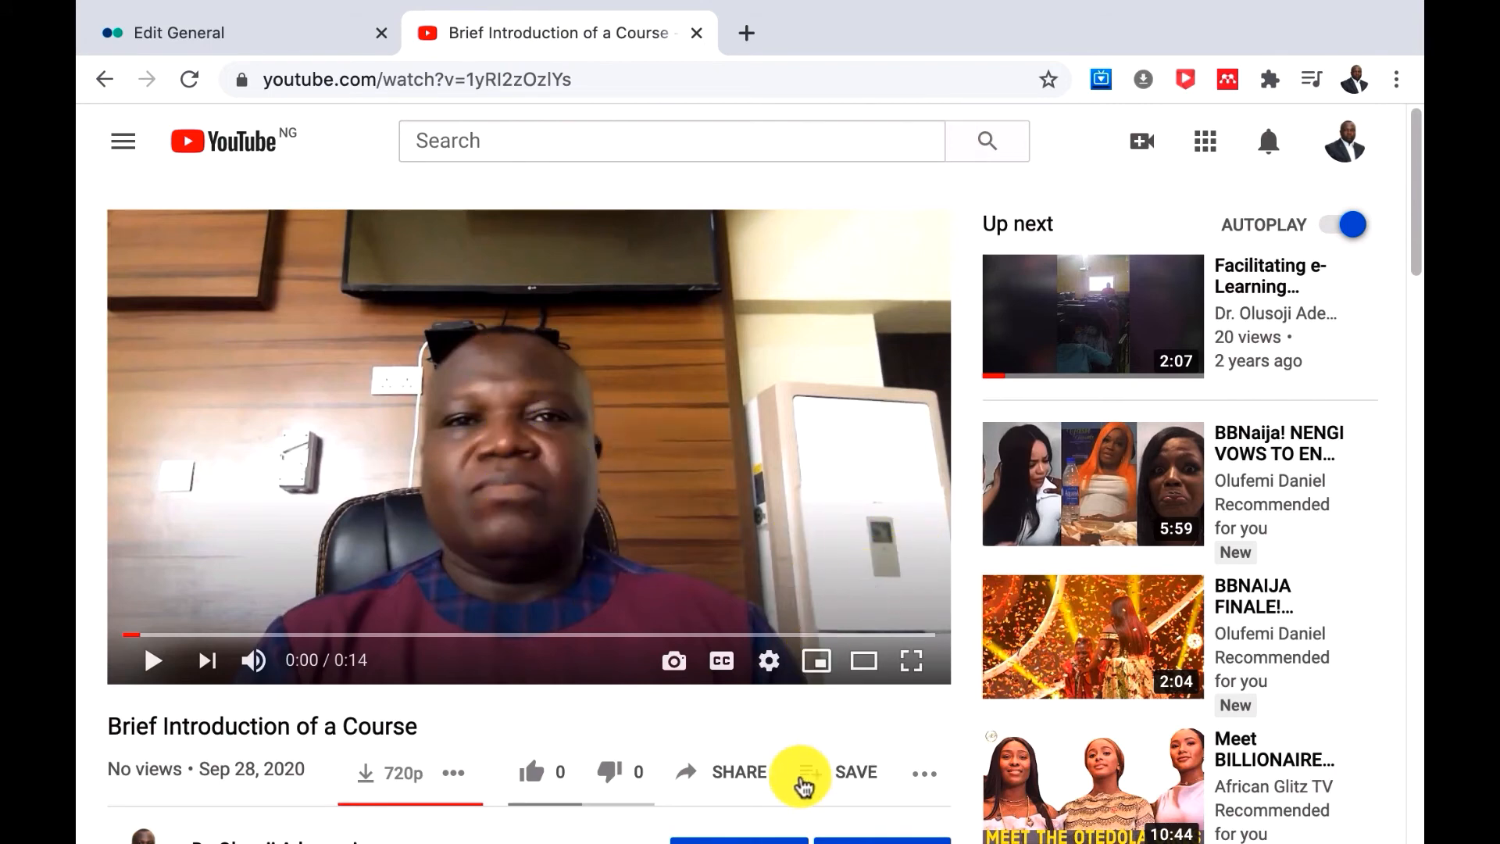
{"action": "left_click", "coordinate": [729, 772]}
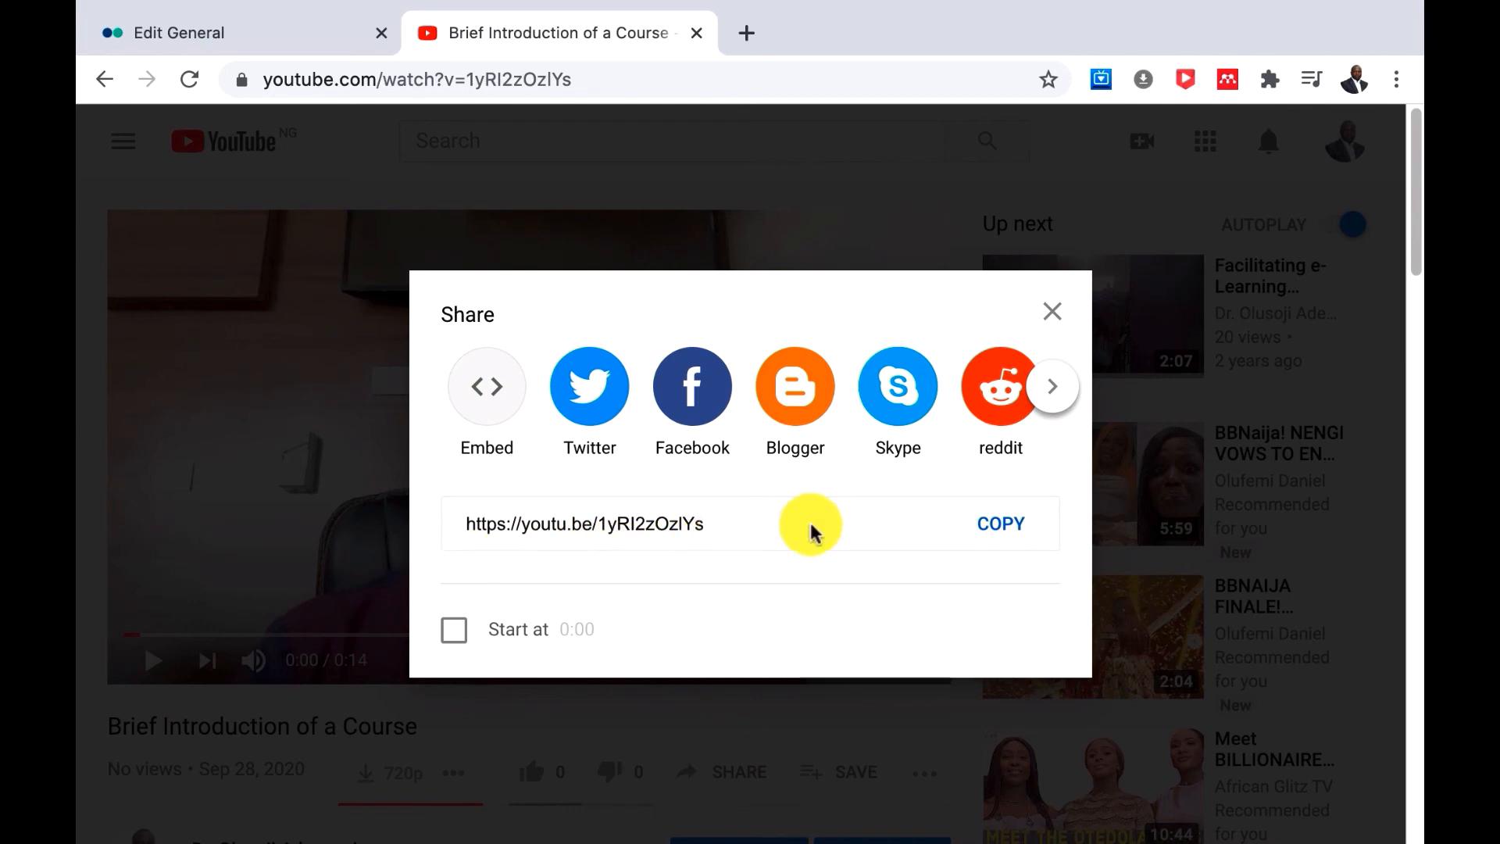
{"action": "left_click", "coordinate": [1000, 524]}
{"action": "key", "text": "ctrl+c"}
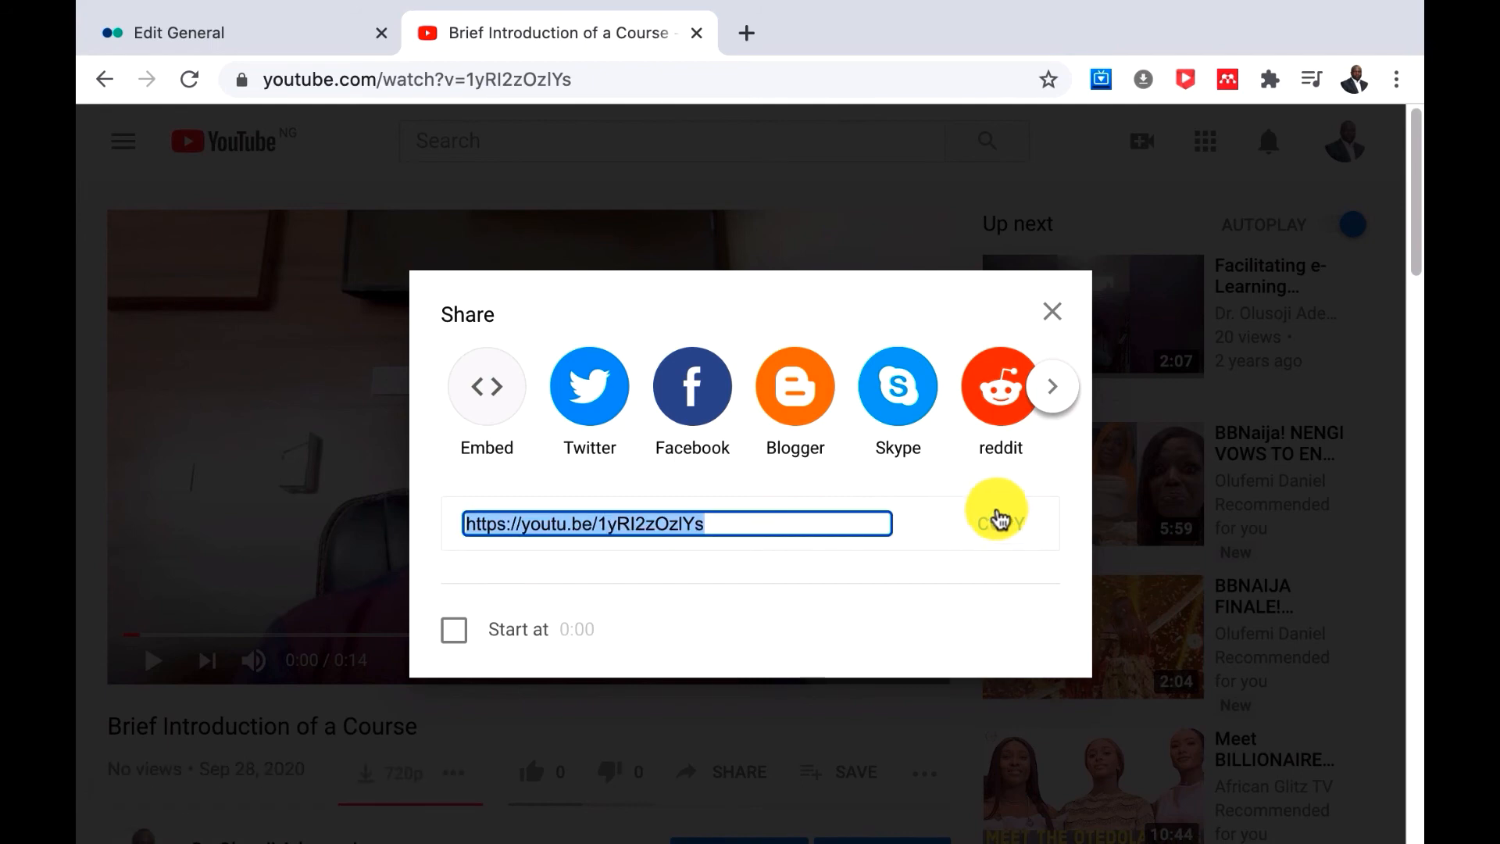
Step: Back in the Edit General page, insert the copied YouTube link as media in the section summary, named "Welcome to BIF 901"
{"action": "left_click", "coordinate": [262, 35]}
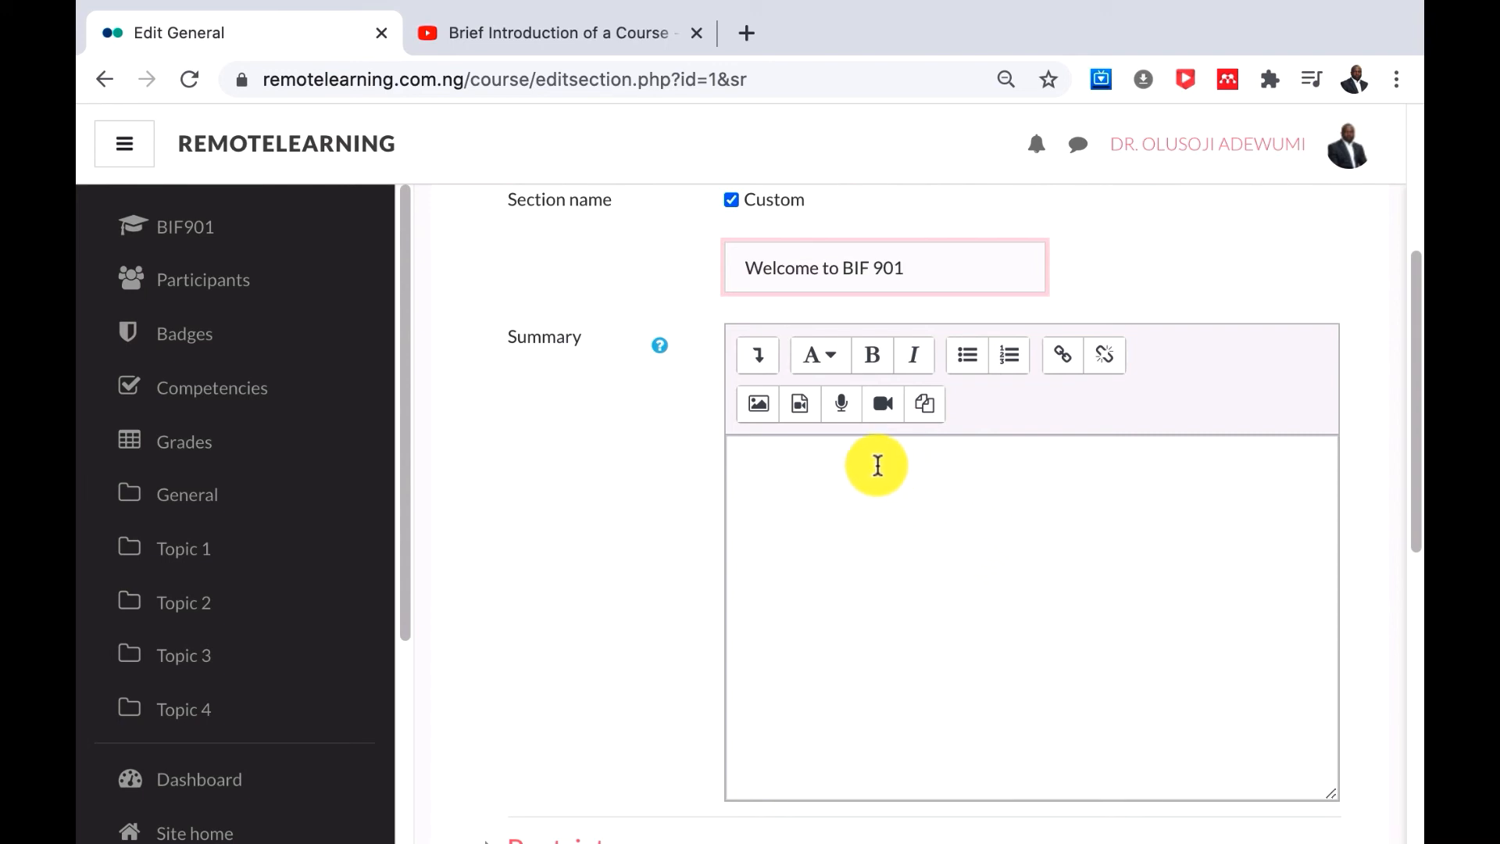
{"action": "left_click", "coordinate": [800, 406]}
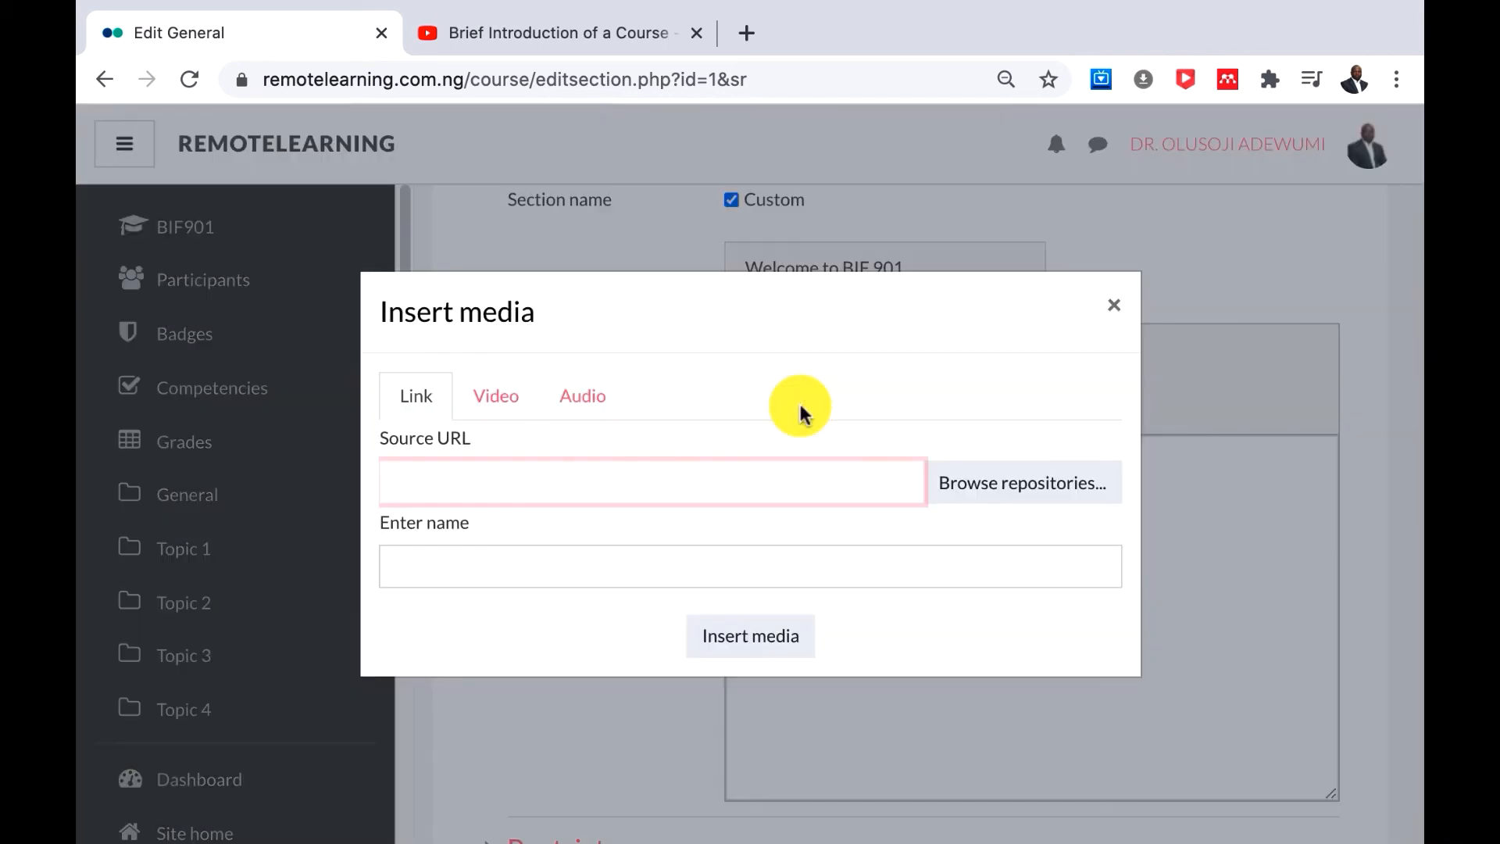
{"action": "right_click", "coordinate": [541, 482]}
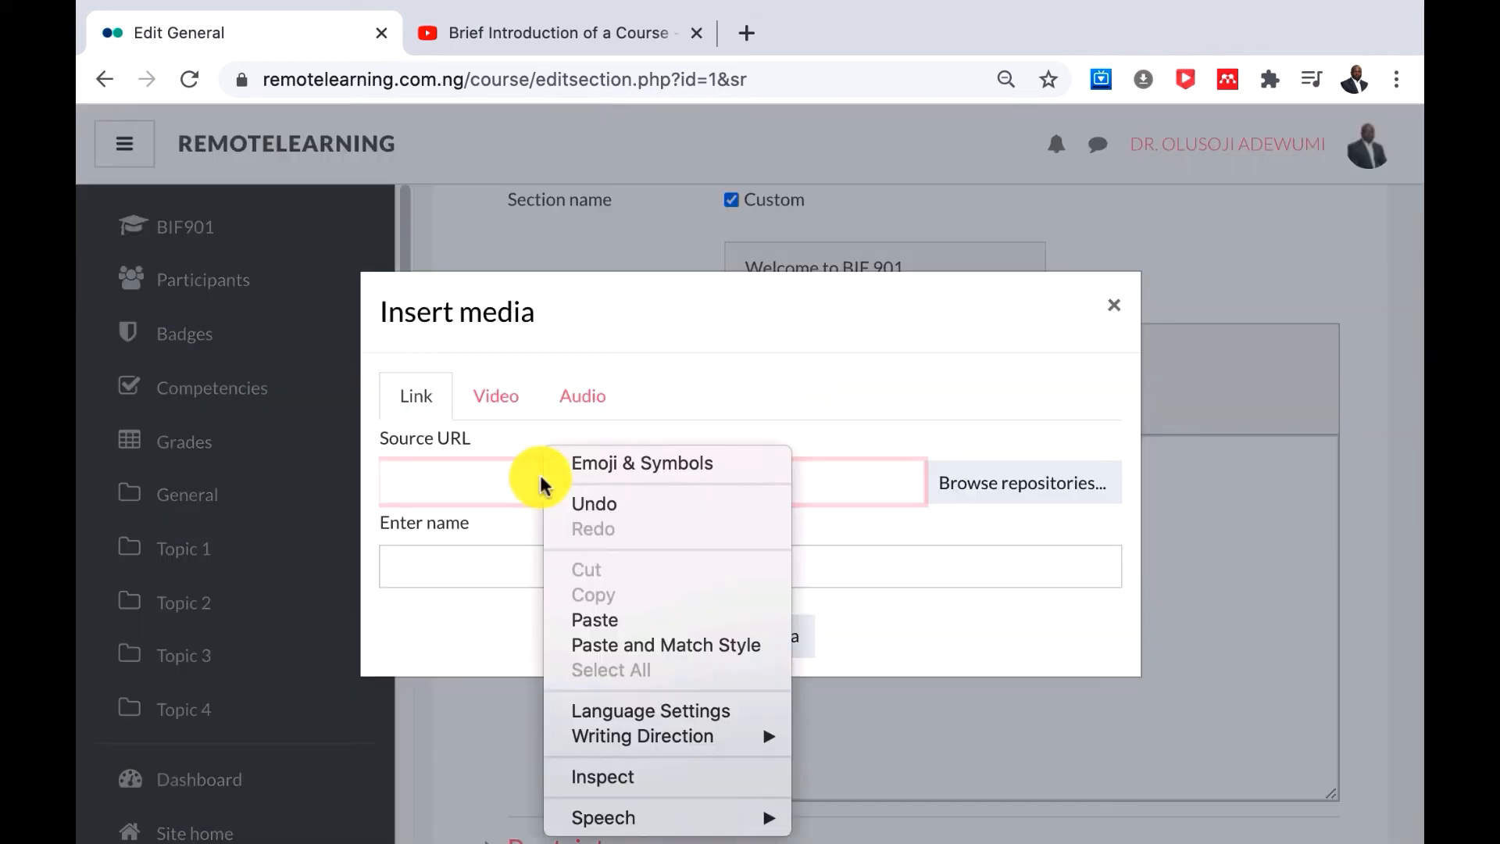
{"action": "left_click", "coordinate": [590, 620]}
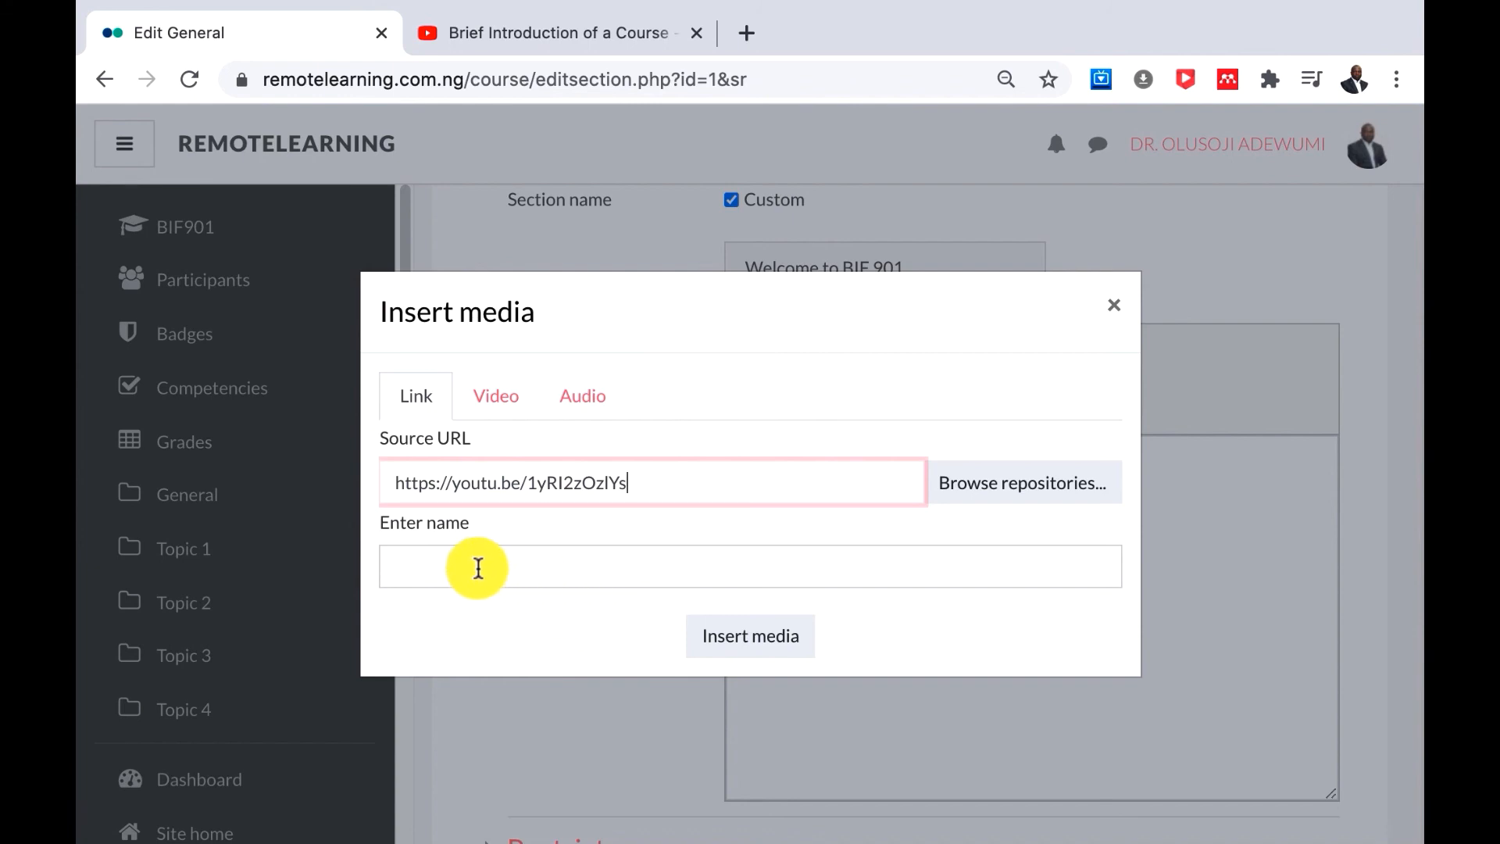
{"action": "left_click", "coordinate": [471, 568]}
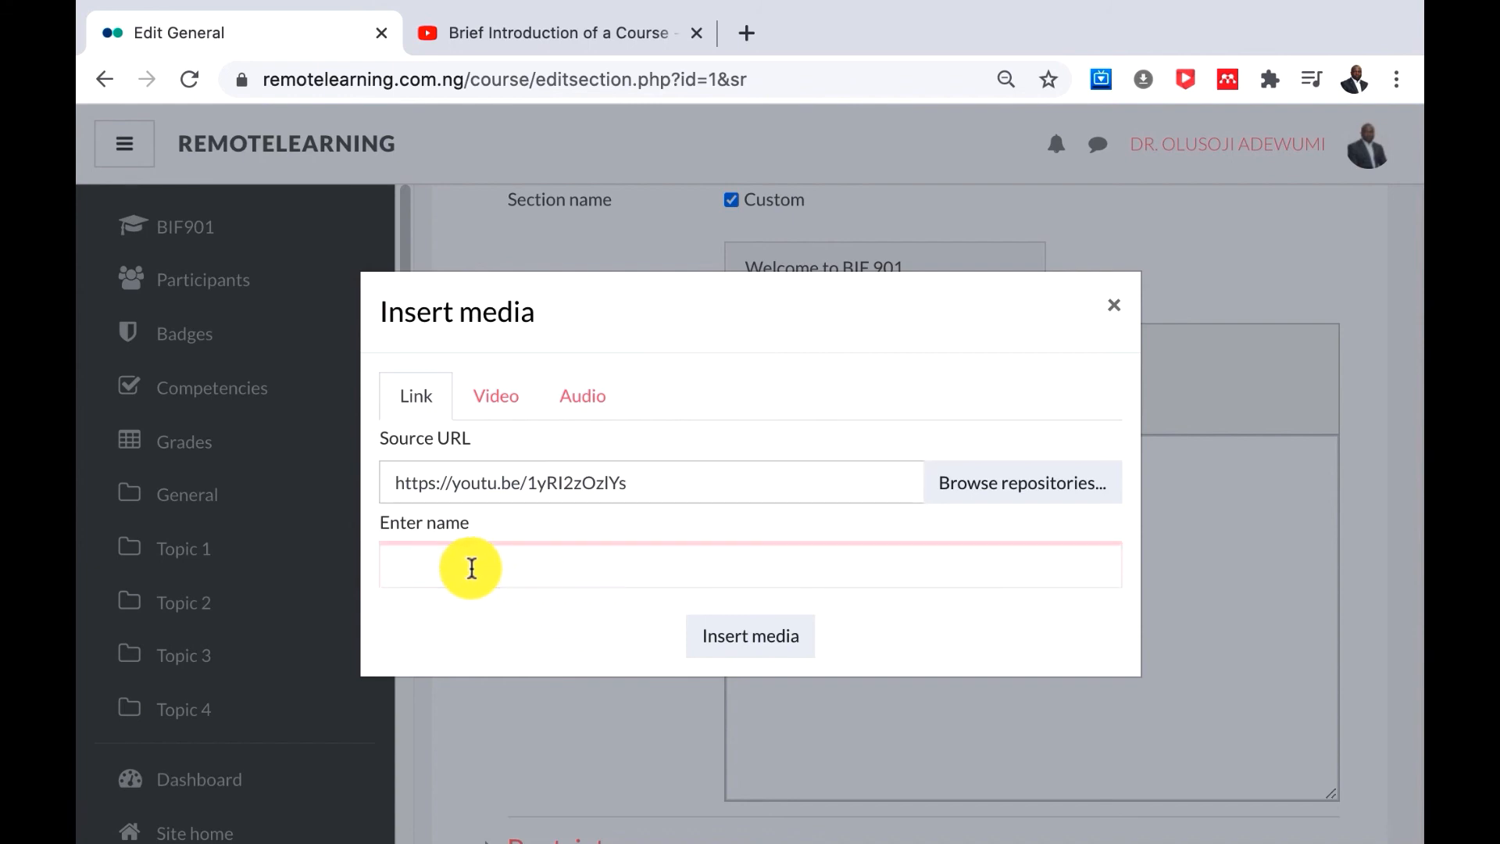
{"action": "type", "text": "W"}
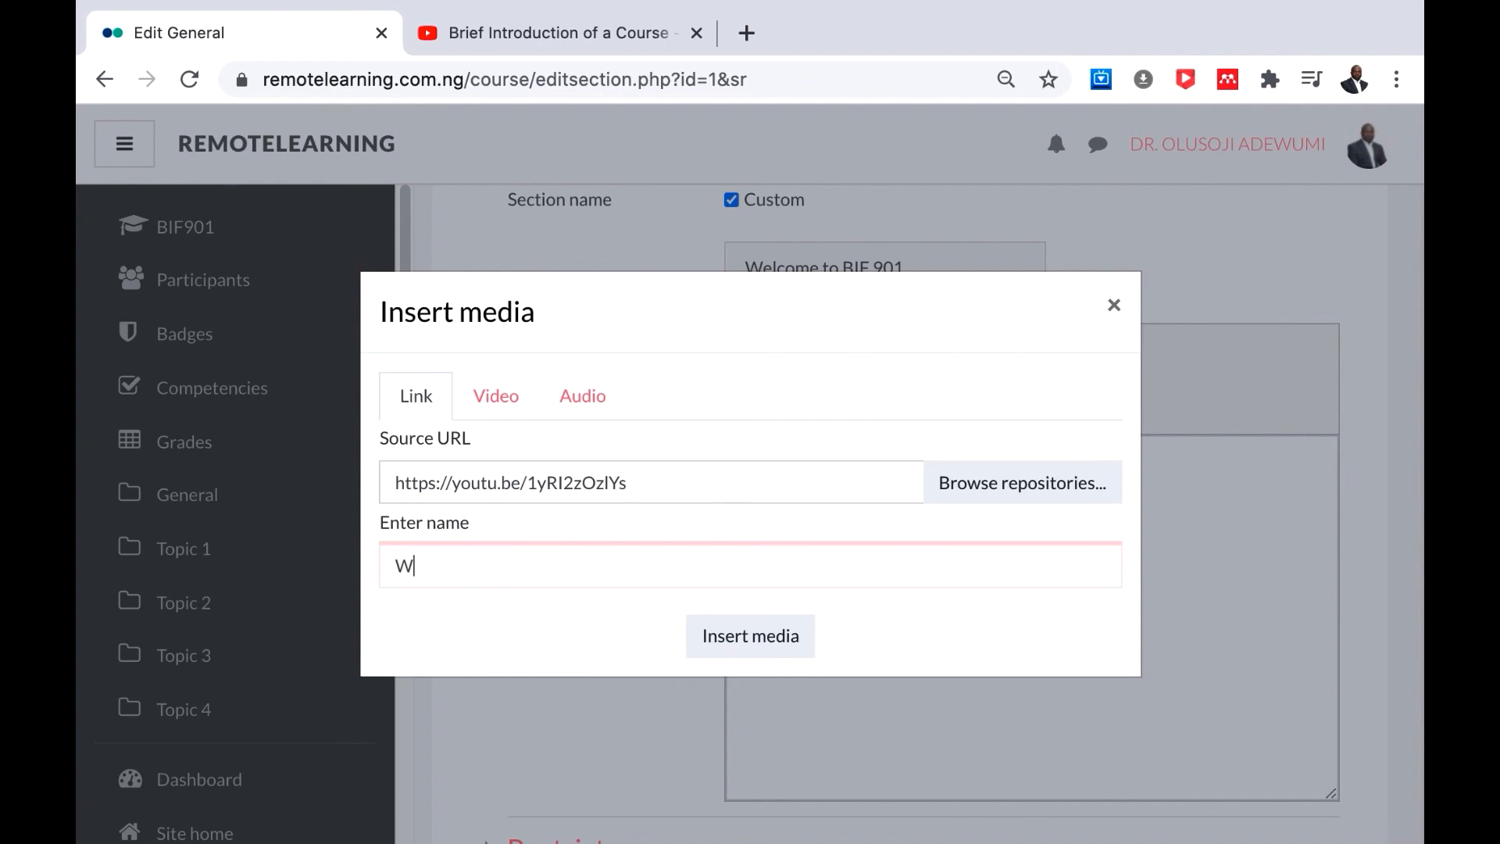
{"action": "type", "text": "elcome to BIF 90"}
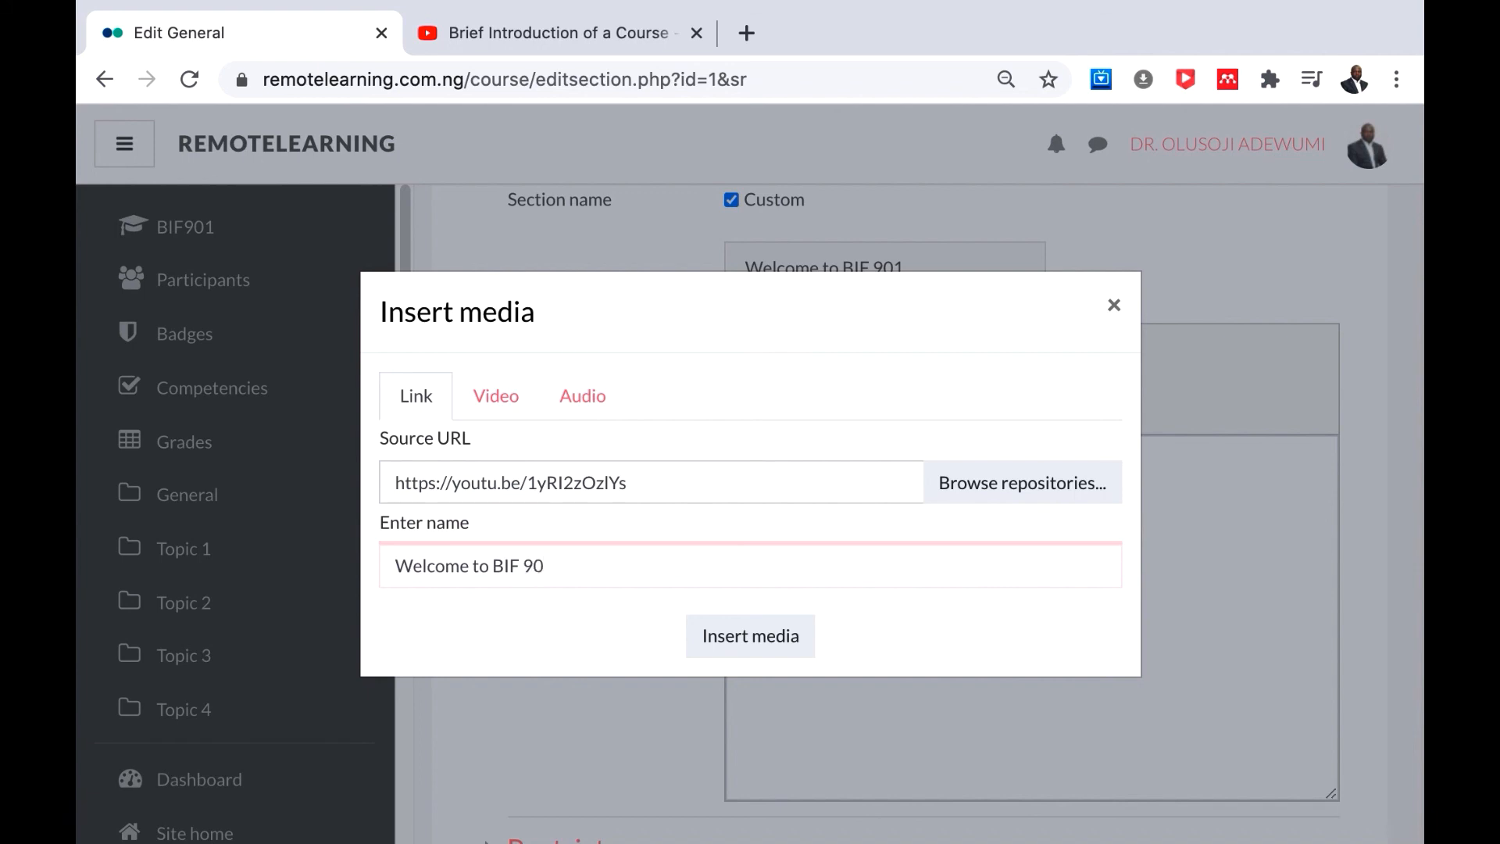
{"action": "type", "text": "1"}
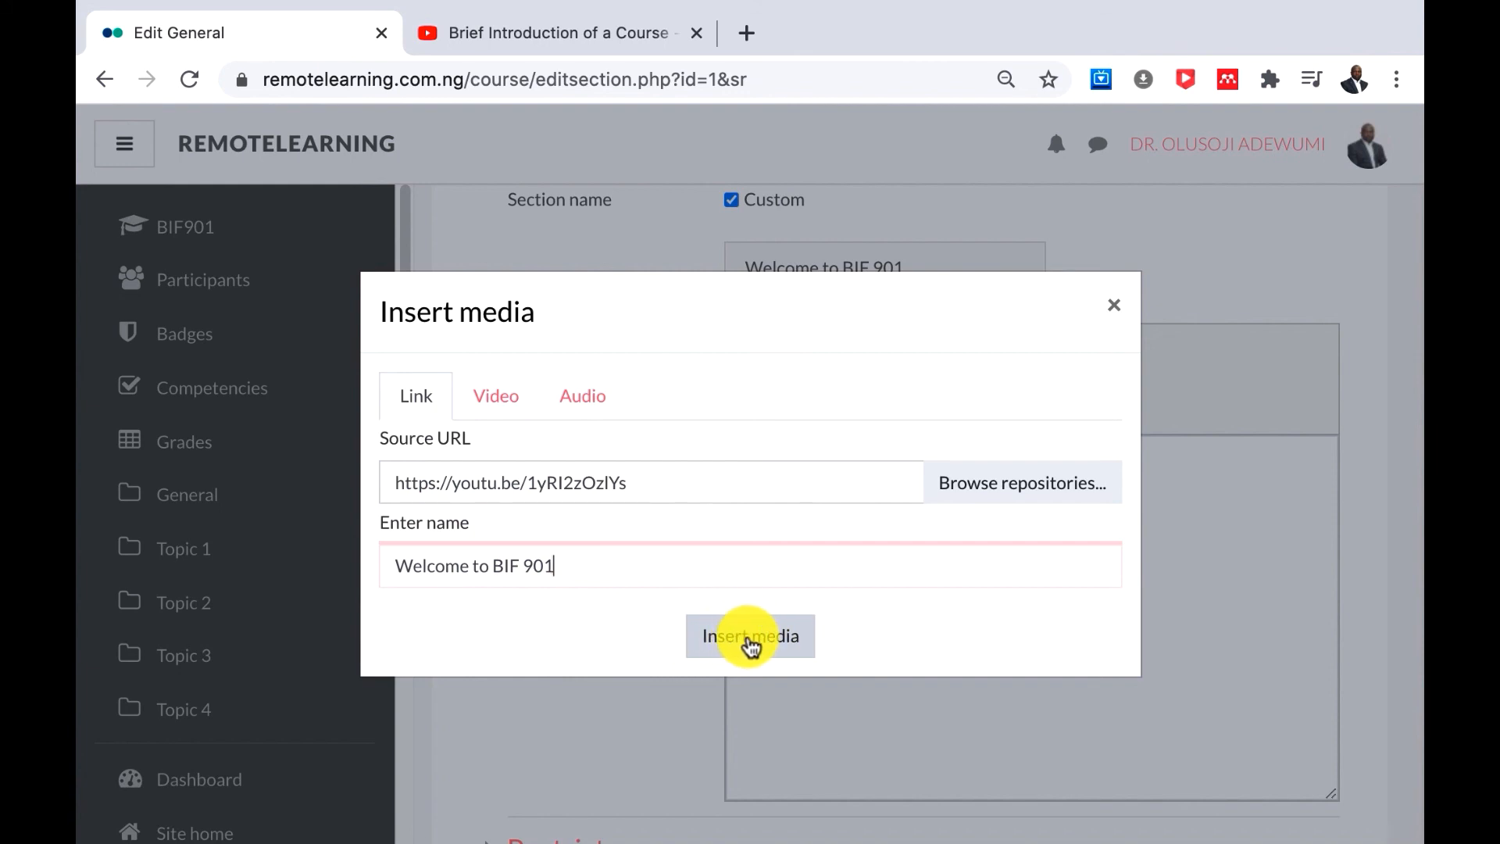
{"action": "left_click", "coordinate": [749, 642]}
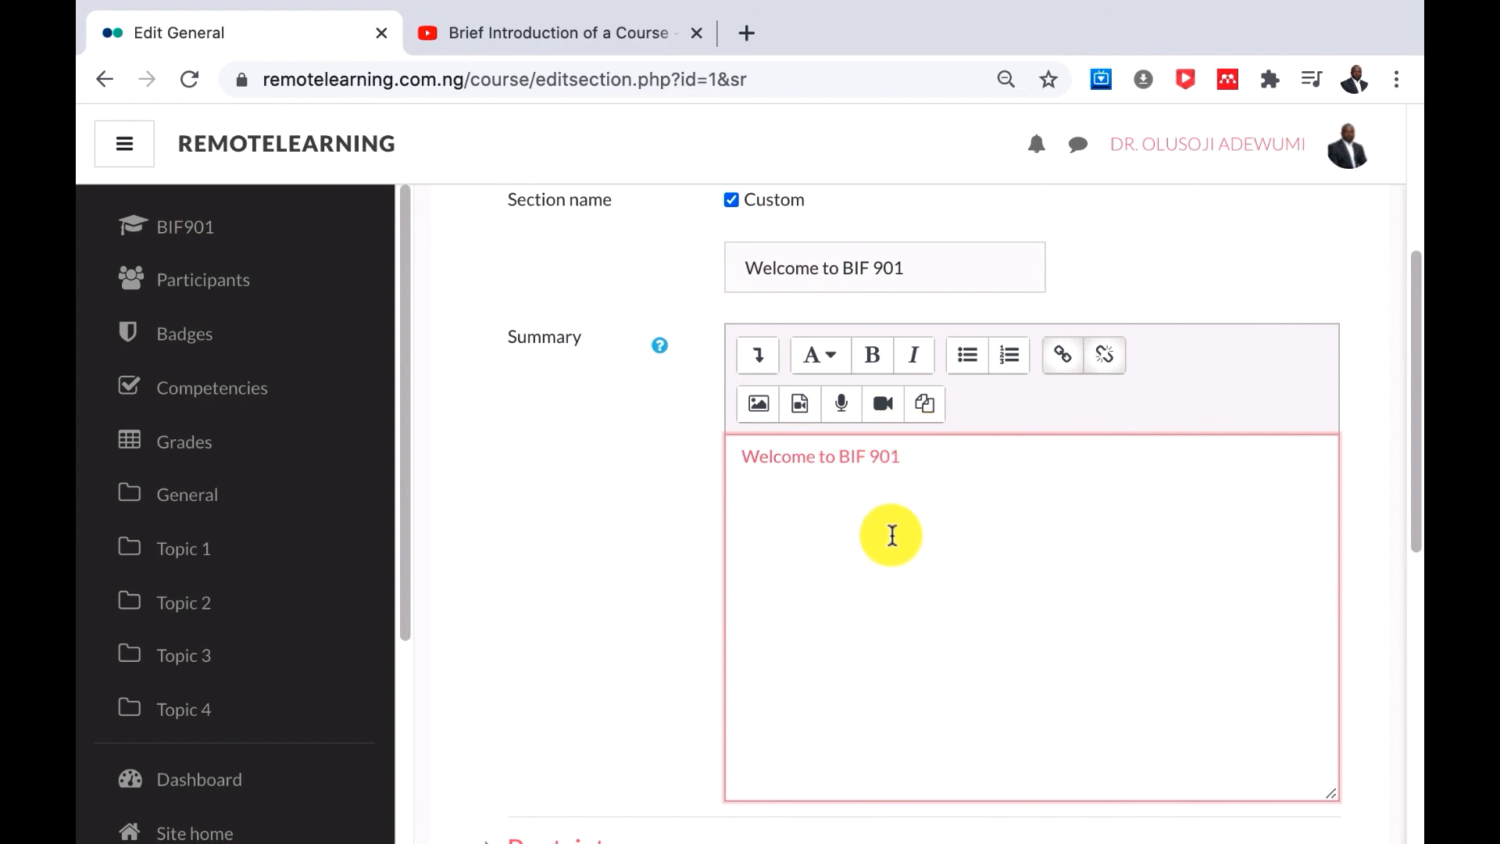
Step: Below the media link, add "Welcome to BIF 901" and a paragraph giving the instructor's name, followed by "I will be your facilitator for this course."
{"action": "left_click", "coordinate": [934, 465]}
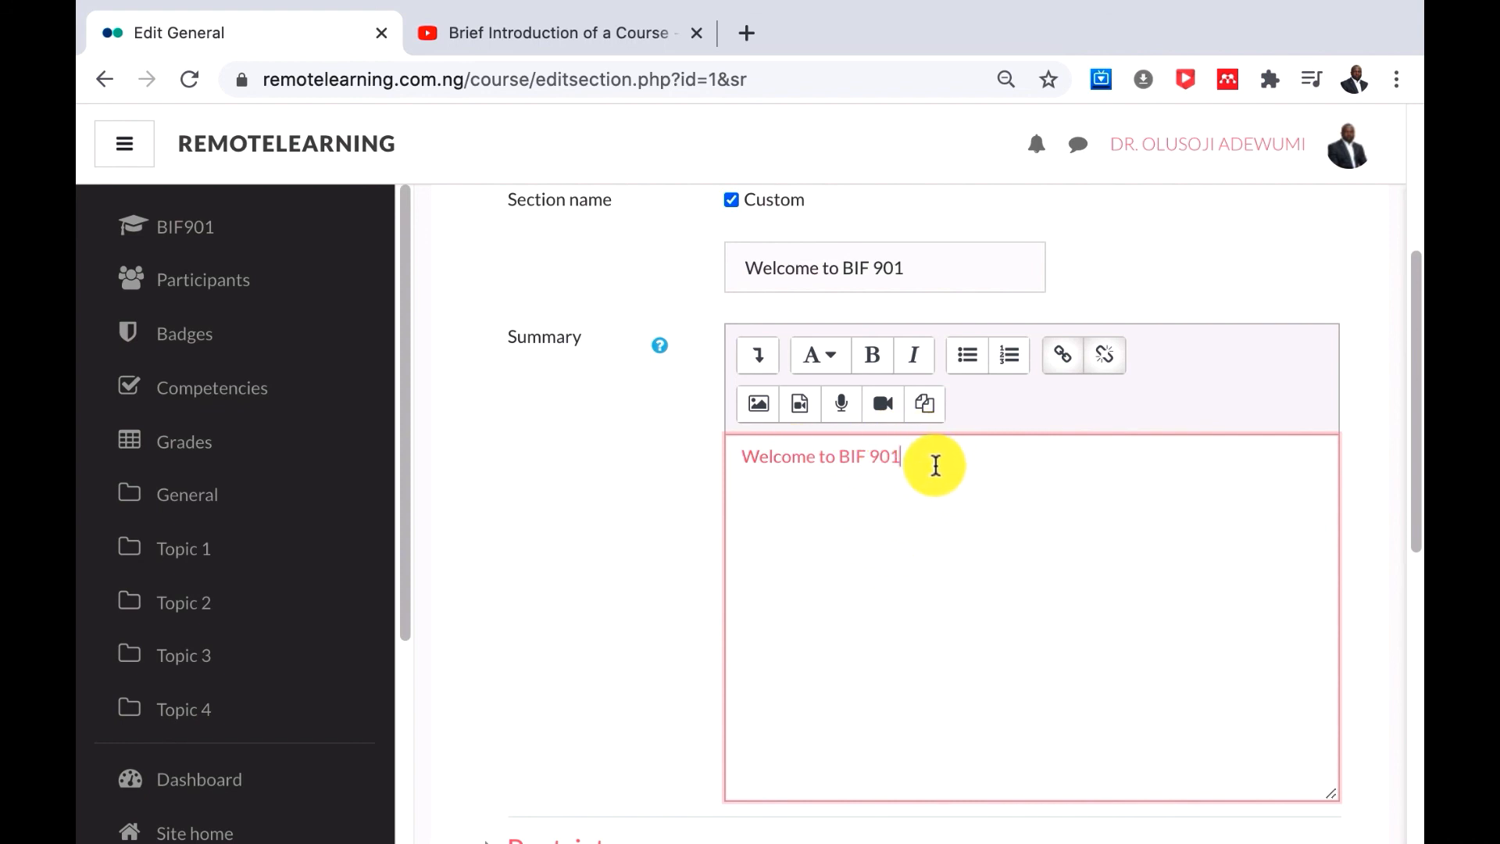
{"action": "key", "text": "Return"}
{"action": "key", "text": "Return"}
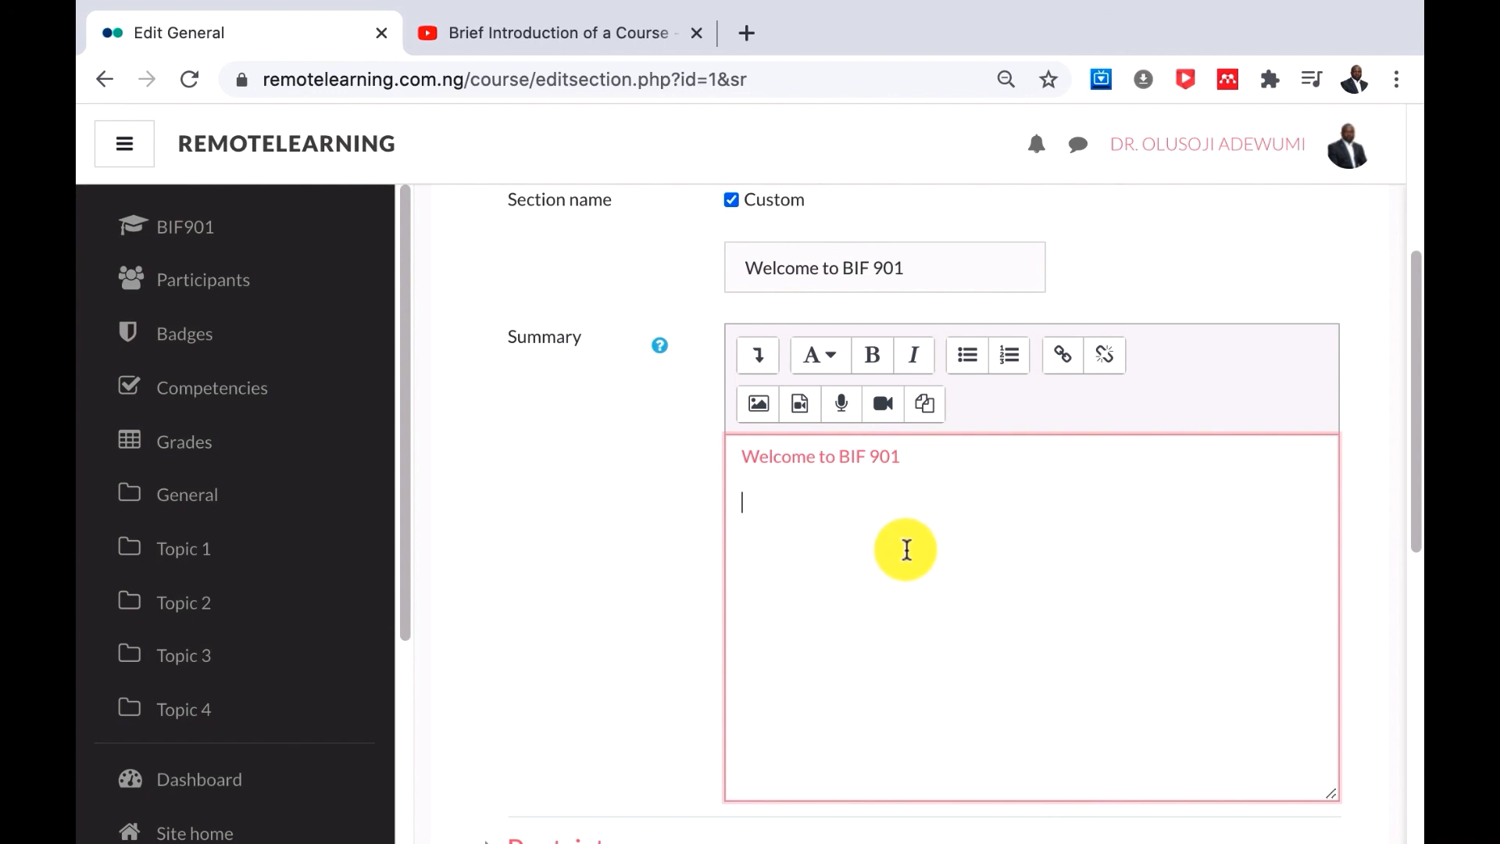
{"action": "type", "text": "Wel"}
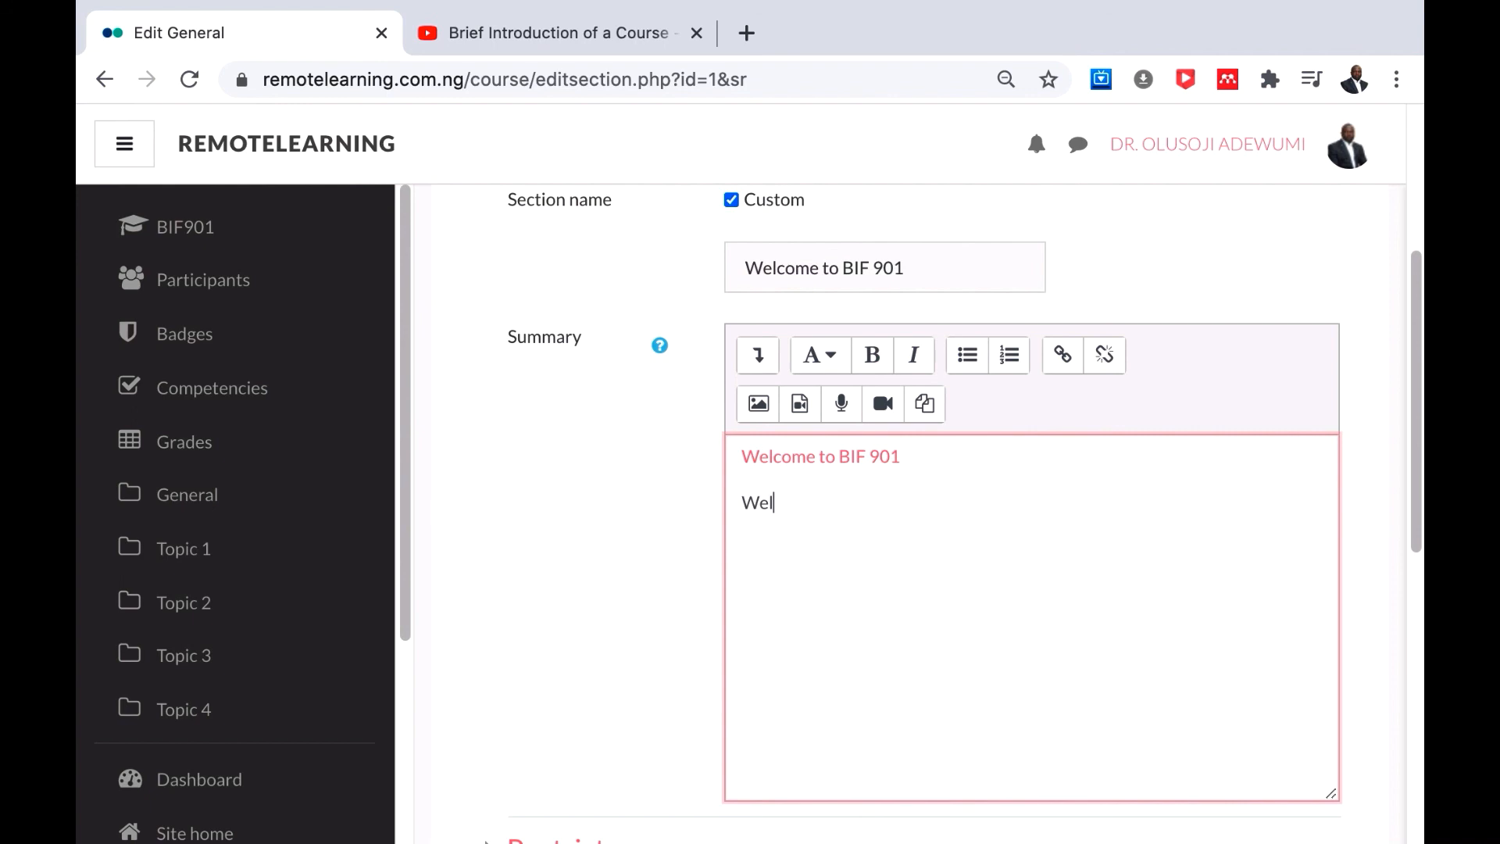
{"action": "type", "text": "come to BIF 901"}
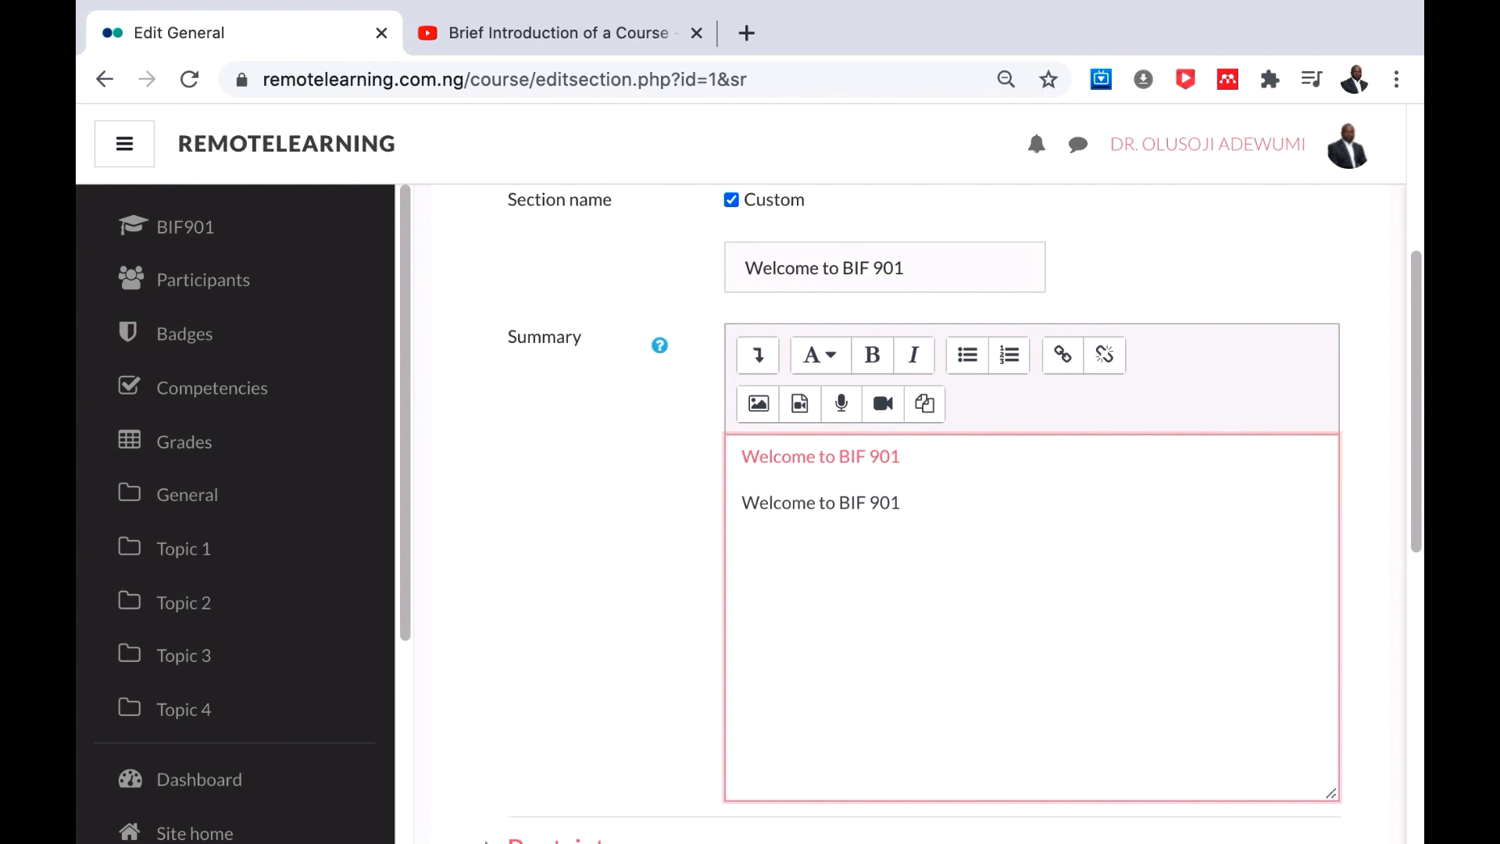
{"action": "type", "text": "I am Dr. Olusoji Adewumi"}
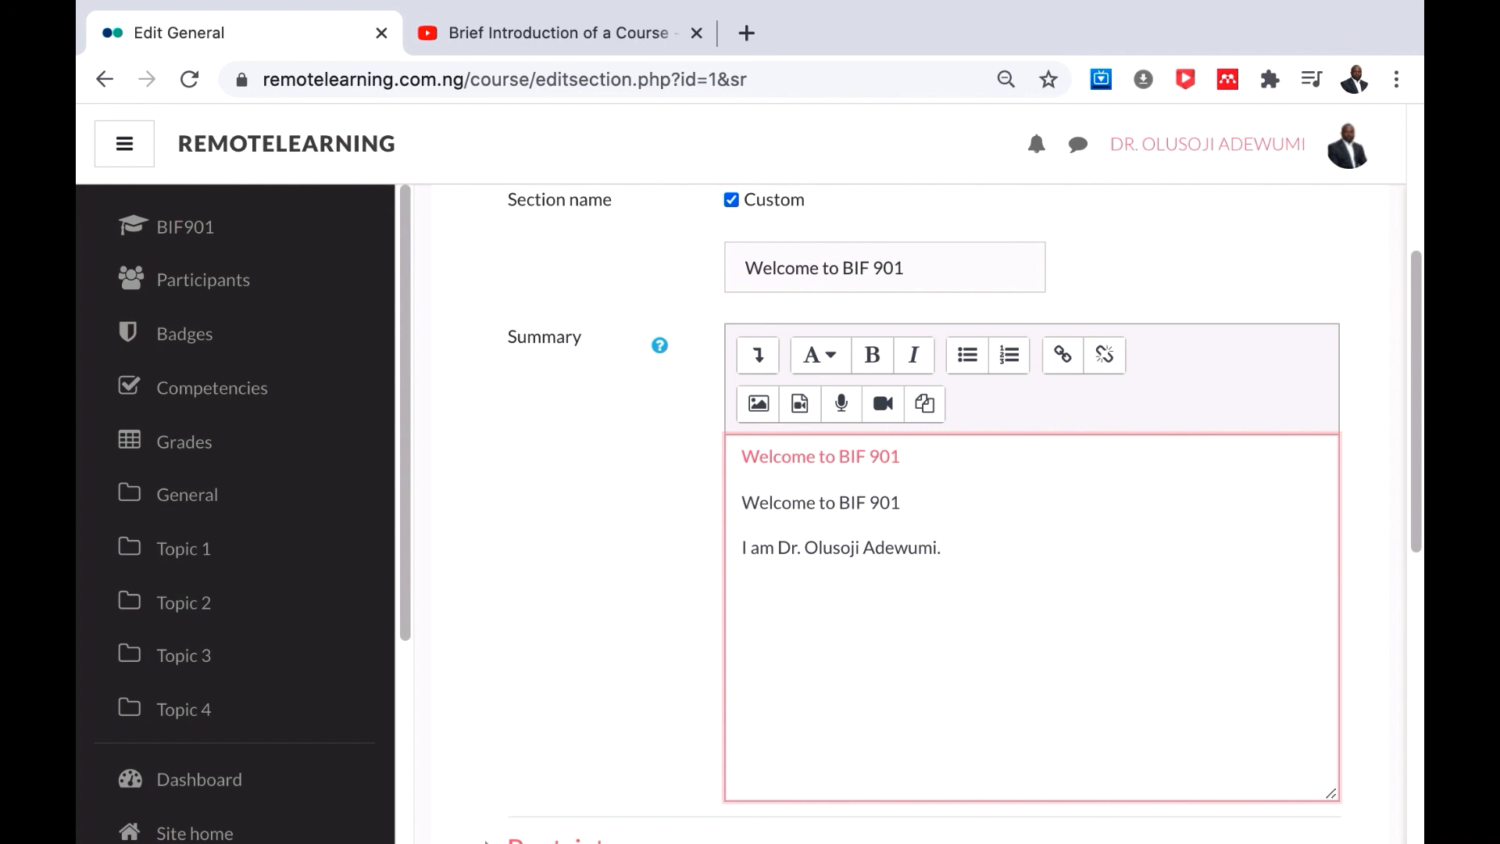
{"action": "type", "text": ". I will be your facili"}
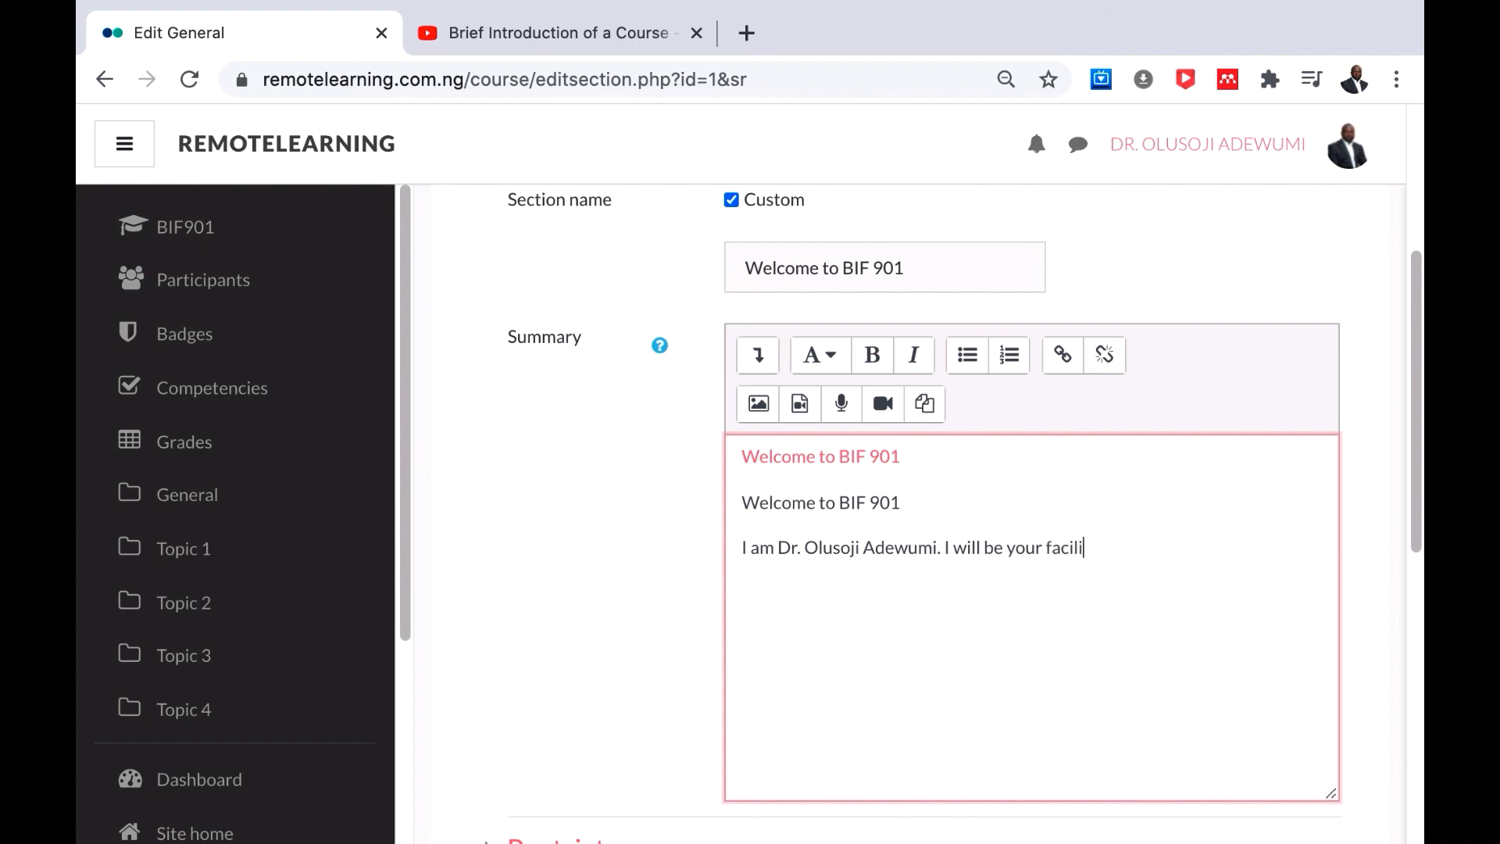
{"action": "type", "text": "tator for"}
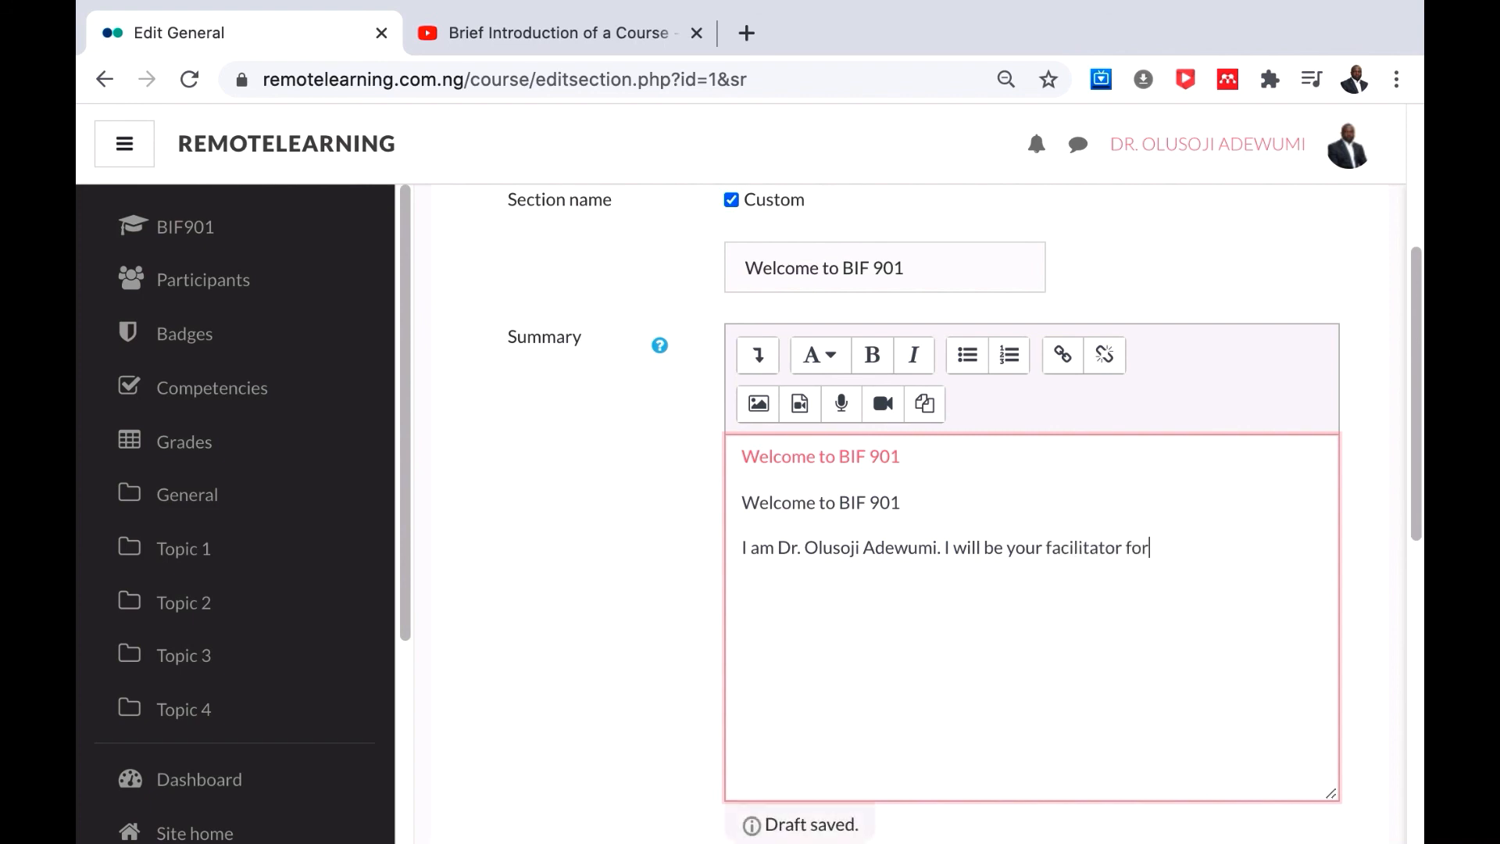
{"action": "type", "text": " this course."}
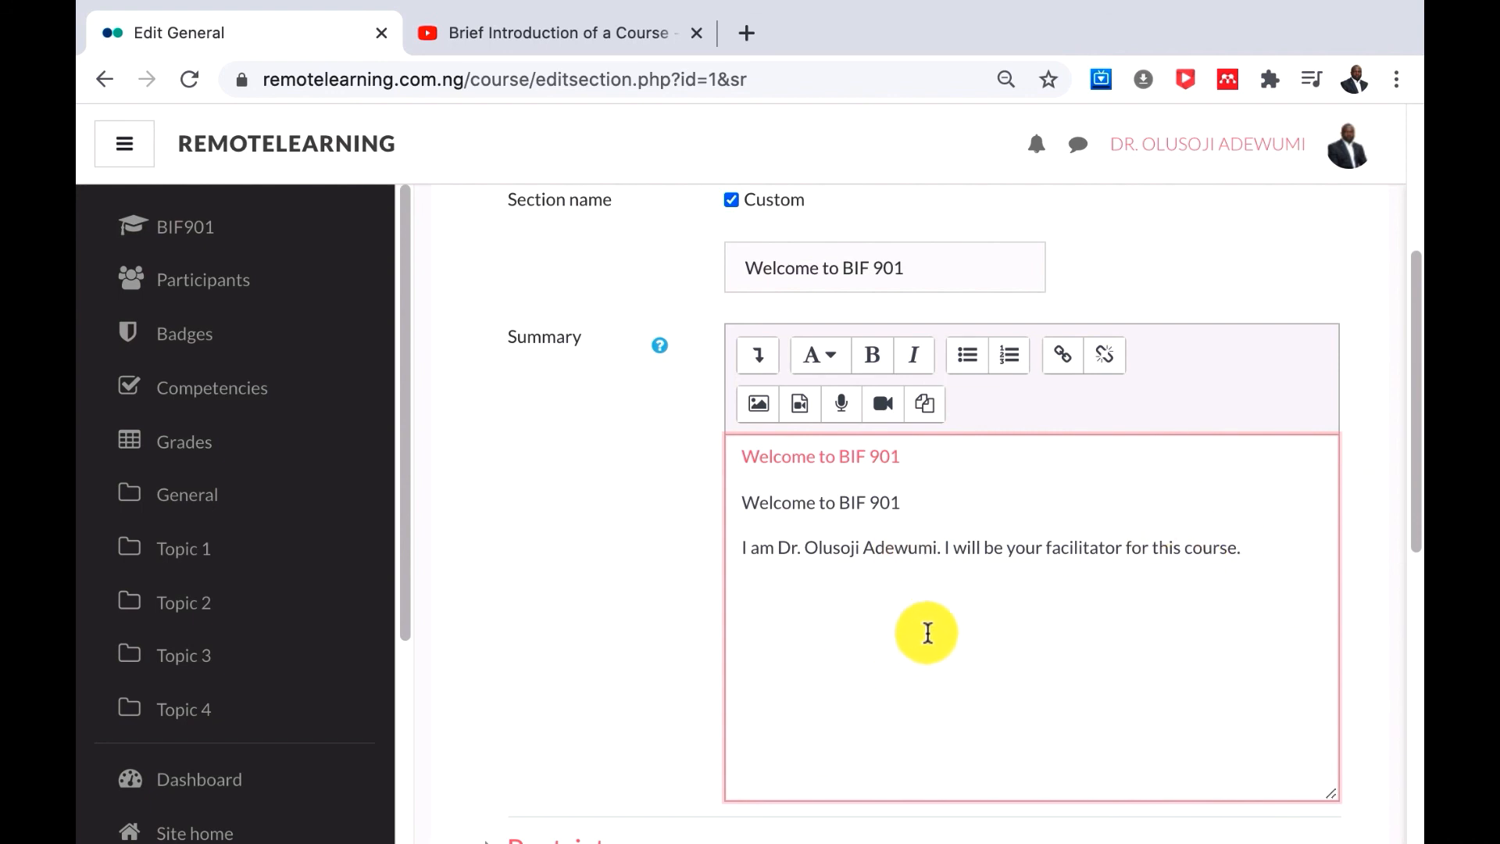
Step: Save the General section's changes and check its new name, video and welcome text on the course page
{"action": "left_click_drag", "start_coordinate": [1416, 476], "coordinate": [1419, 509]}
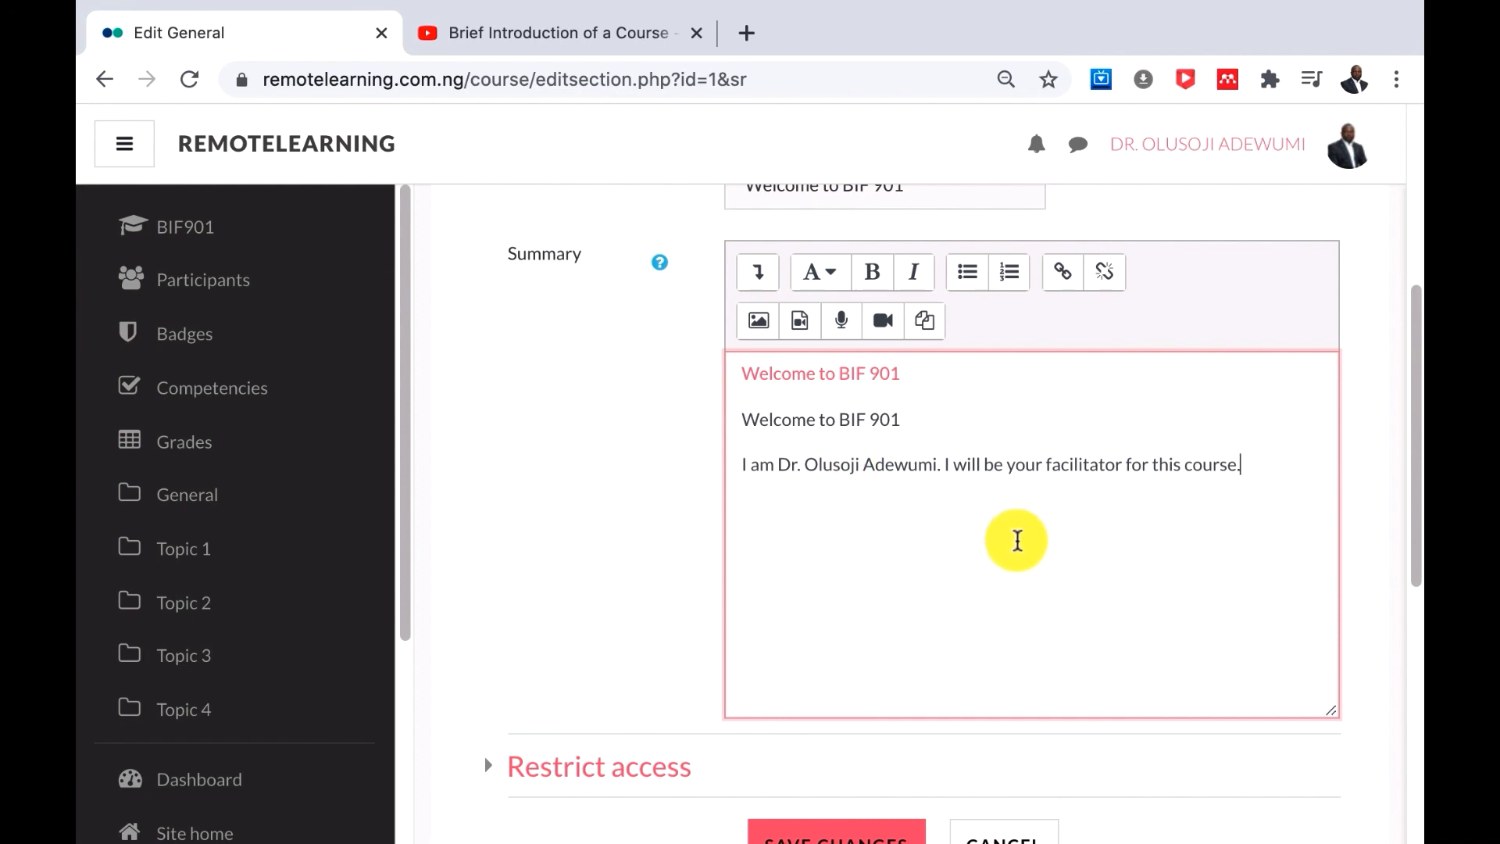
{"action": "left_click_drag", "start_coordinate": [1415, 492], "coordinate": [1407, 596]}
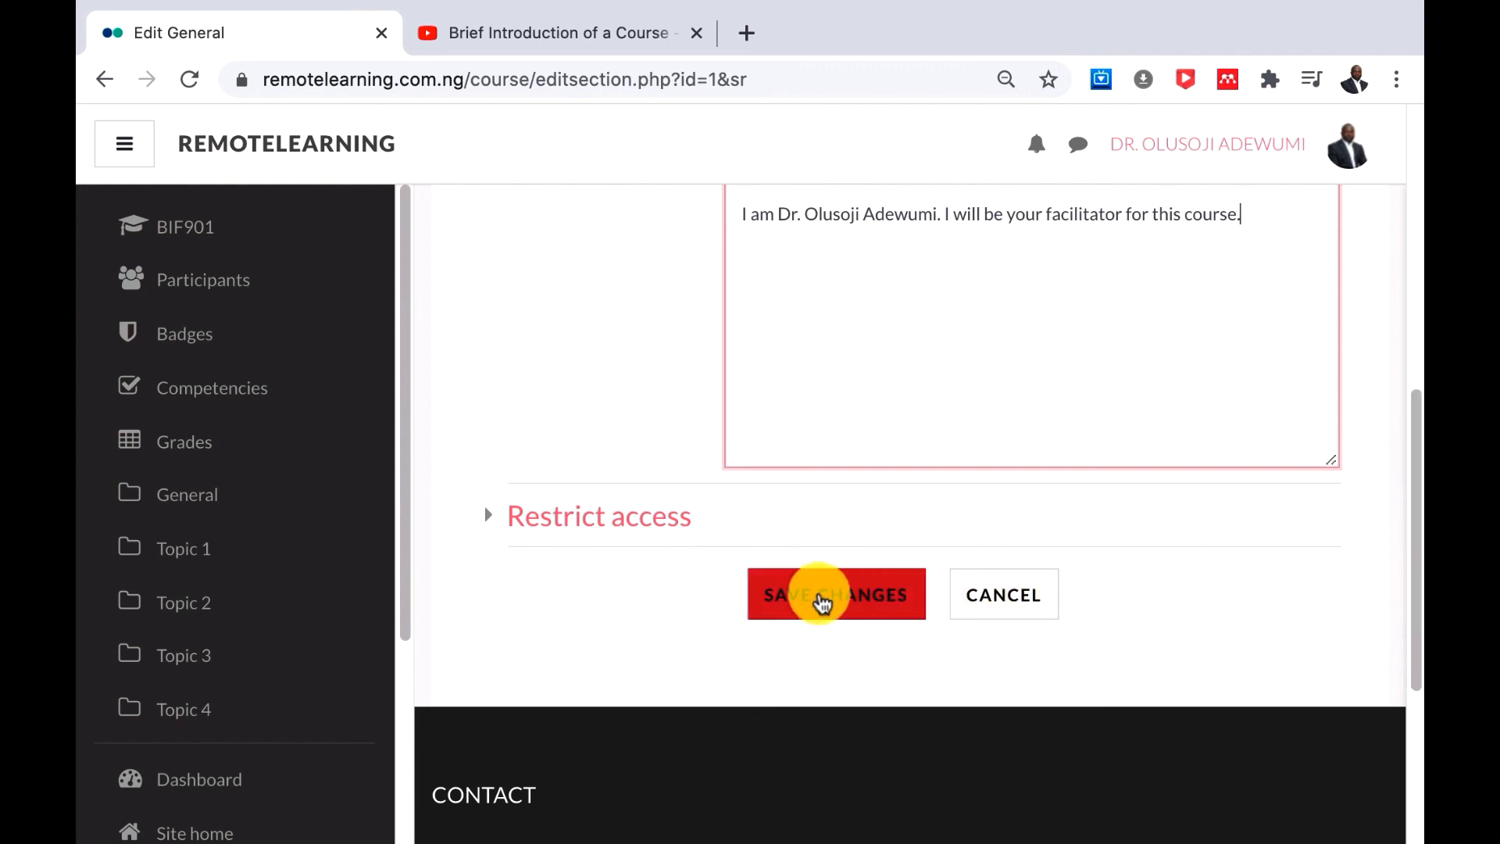
{"action": "left_click", "coordinate": [821, 605]}
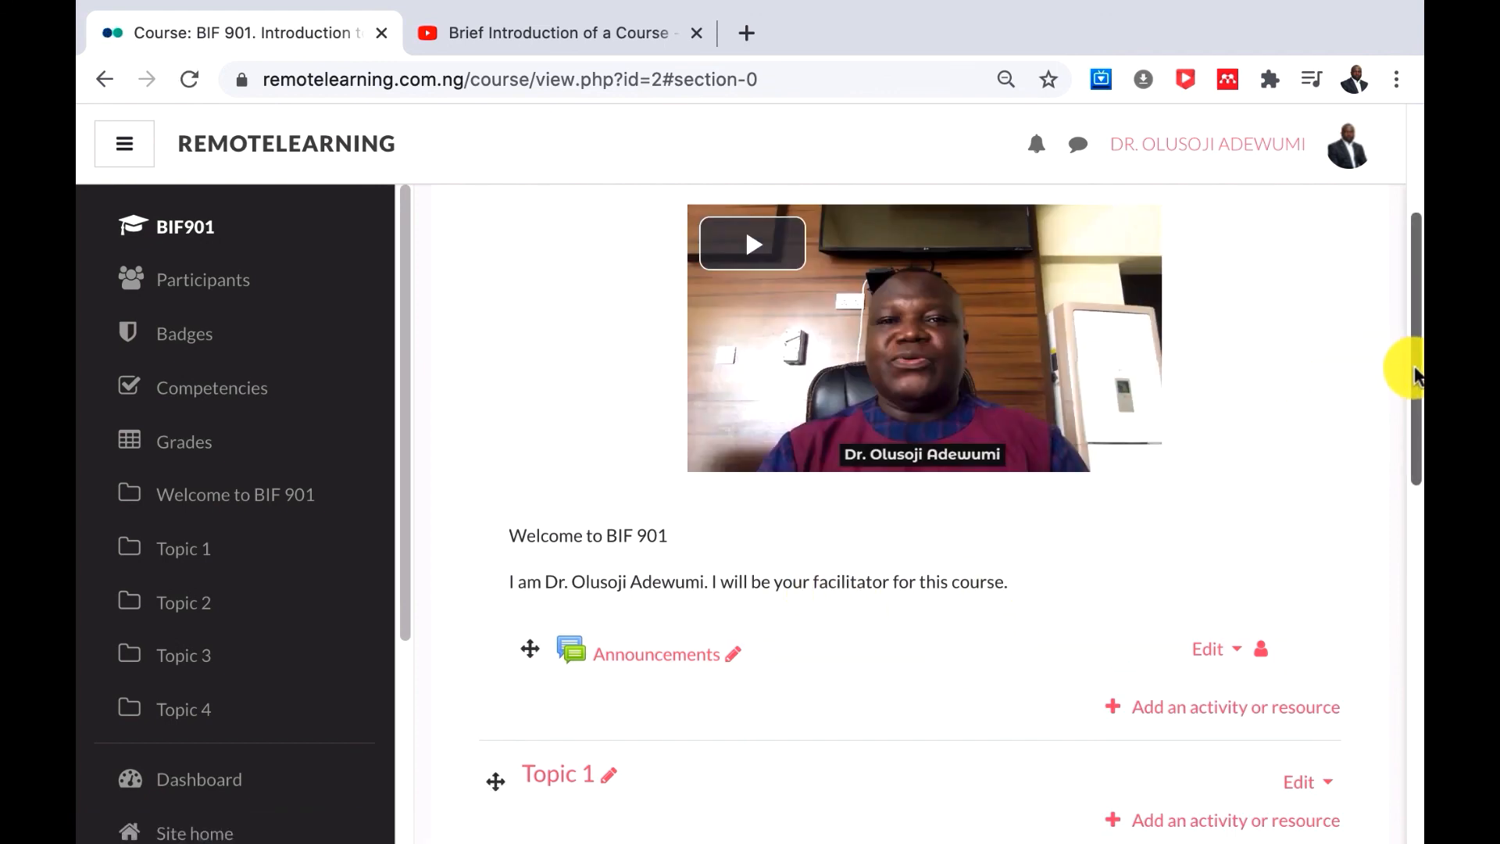
{"action": "left_click_drag", "start_coordinate": [1413, 369], "coordinate": [1403, 336]}
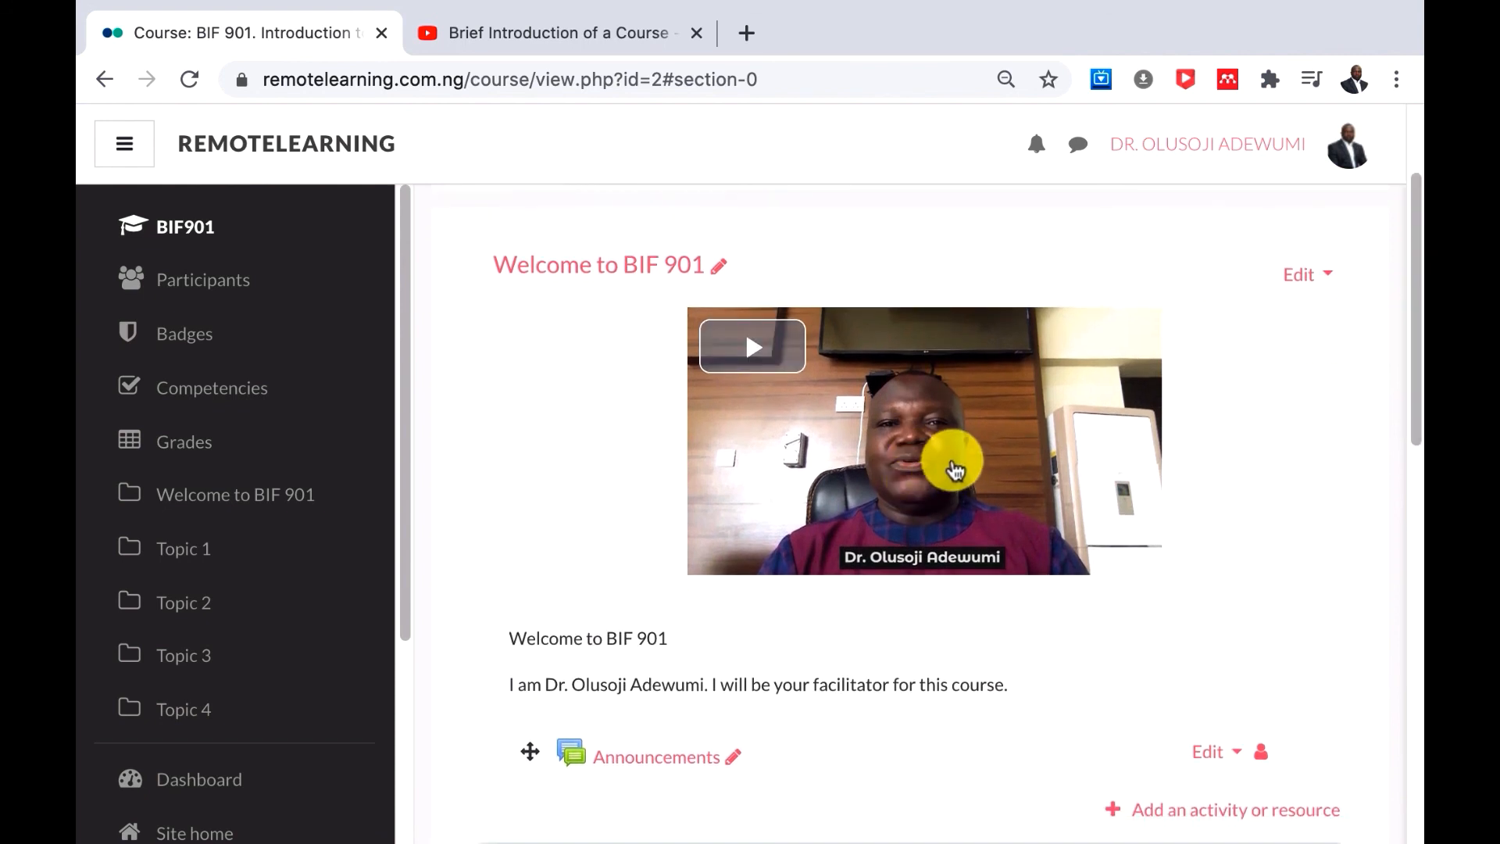